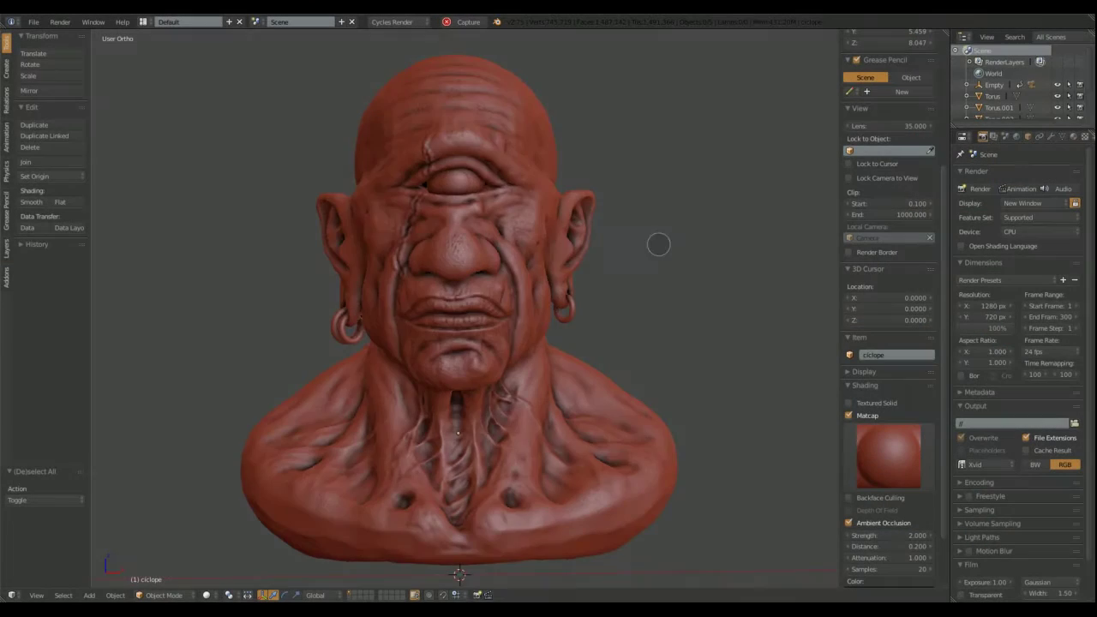
From a side profile view of the bust, add a cone mesh to the scene
mouse_move(657, 245)
middle_mouse_down()
mouse_move(678, 274)
mouse_move(554, 249)
mouse_move(643, 286)
mouse_move(709, 245)
mouse_move(571, 264)
mouse_move(543, 251)
middle_mouse_up()
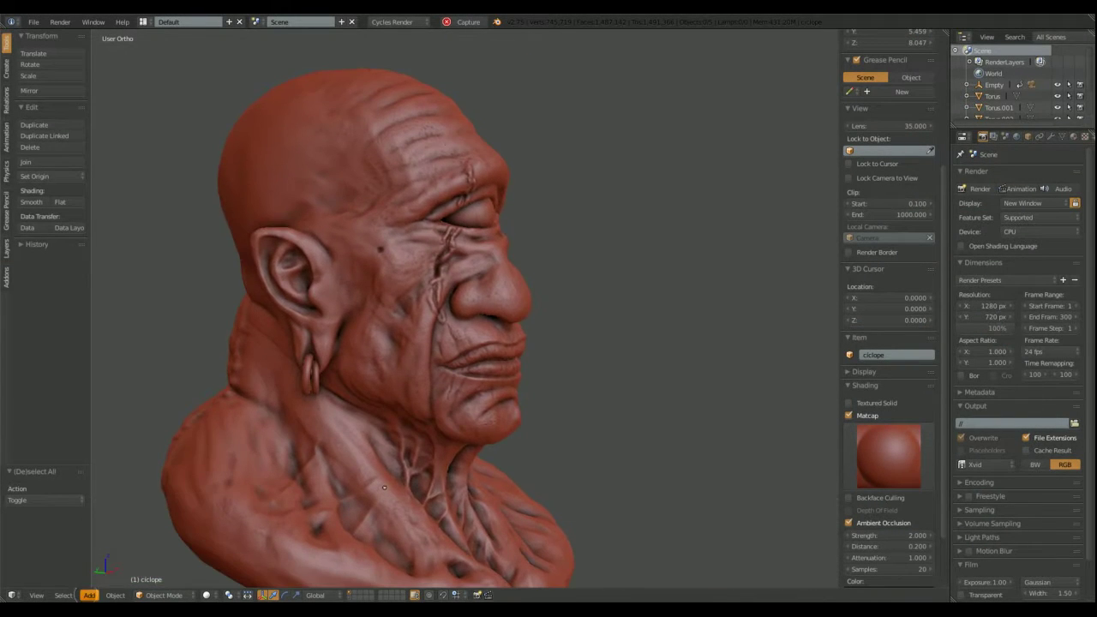
left_click(89, 594)
mouse_move(115, 581)
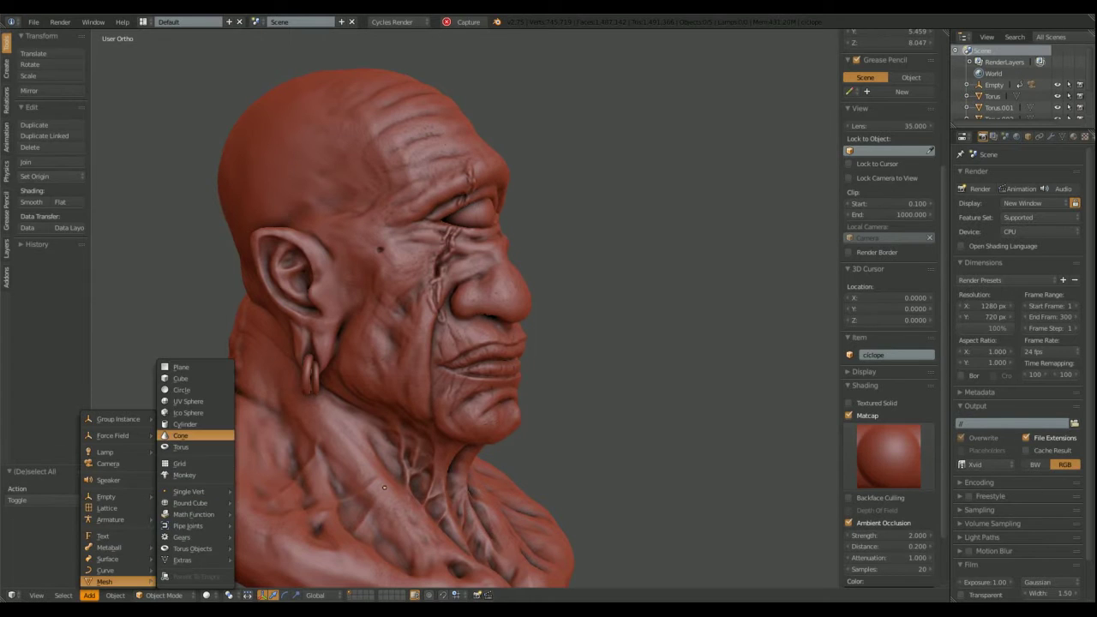
left_click(180, 435)
scroll(386, 343, "down", 3)
mouse_move(385, 342)
middle_mouse_down()
mouse_move(445, 342)
mouse_move(403, 292)
middle_mouse_up()
scroll(403, 287, "up", 5)
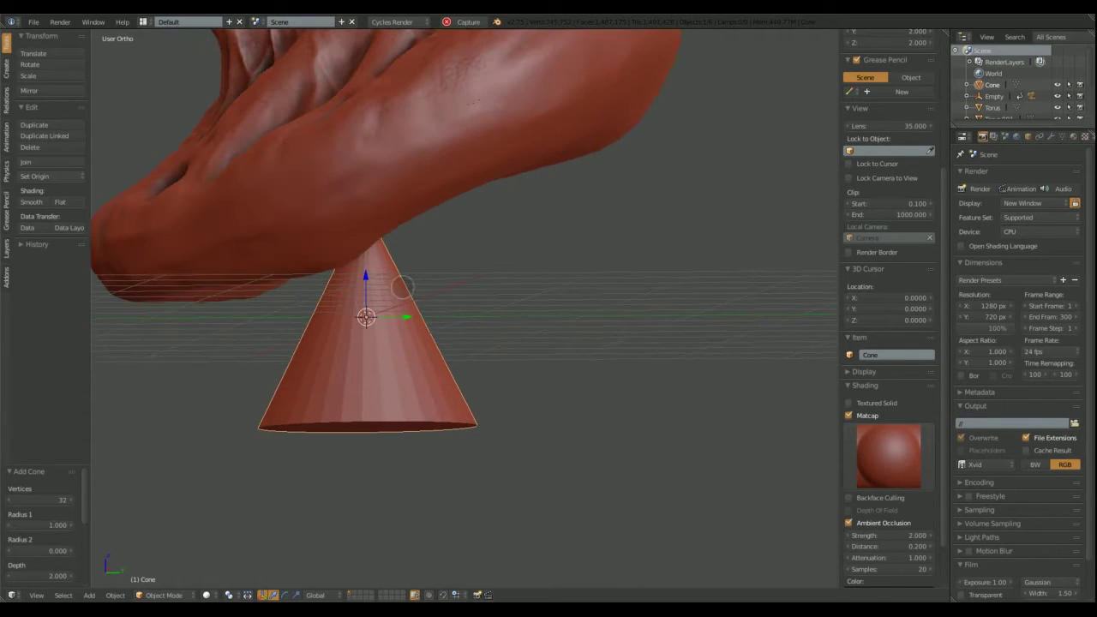
scroll(293, 383, "down", 3)
Move the cone along Y and then Z so it floats beside the head
key("g")
key("y")
left_click(128, 360)
scroll(479, 377, "down", 2)
mouse_move(128, 359)
middle_mouse_down()
mouse_move(505, 381)
mouse_move(480, 360)
middle_mouse_up()
scroll(480, 360, "up", 3)
key("g")
key("z")
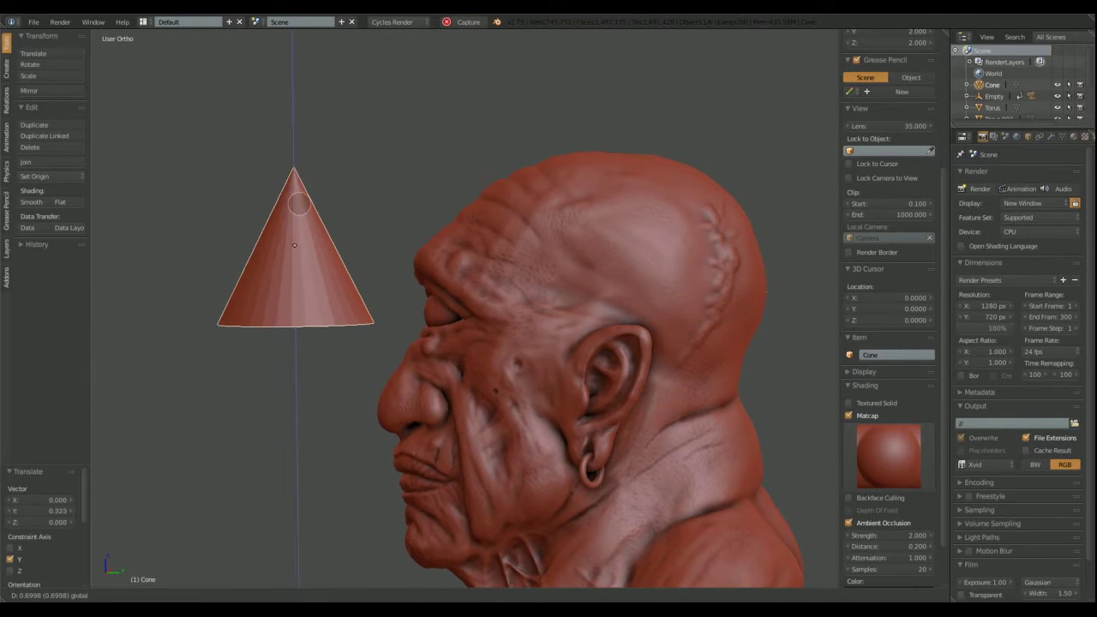
key("Return")
Switch the cone into Edit Mode
left_click(162, 594)
left_click(171, 568)
scroll(362, 282, "up", 4)
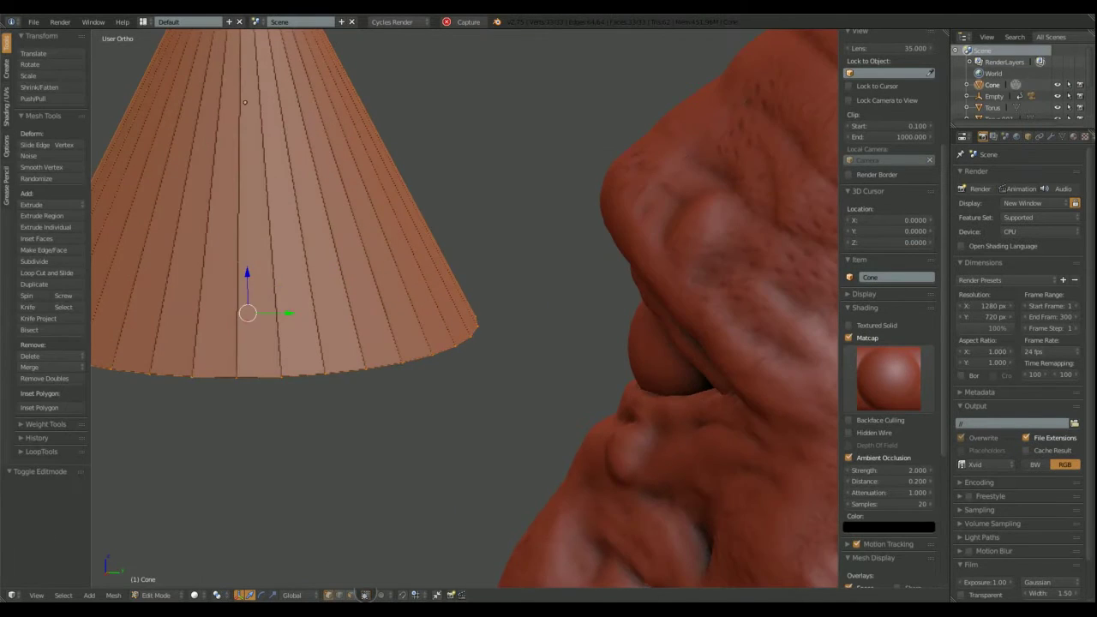
Select all of the cone's geometry and subdivide it to add a middle edge loop
scroll(364, 348, "down", 2)
key("a")
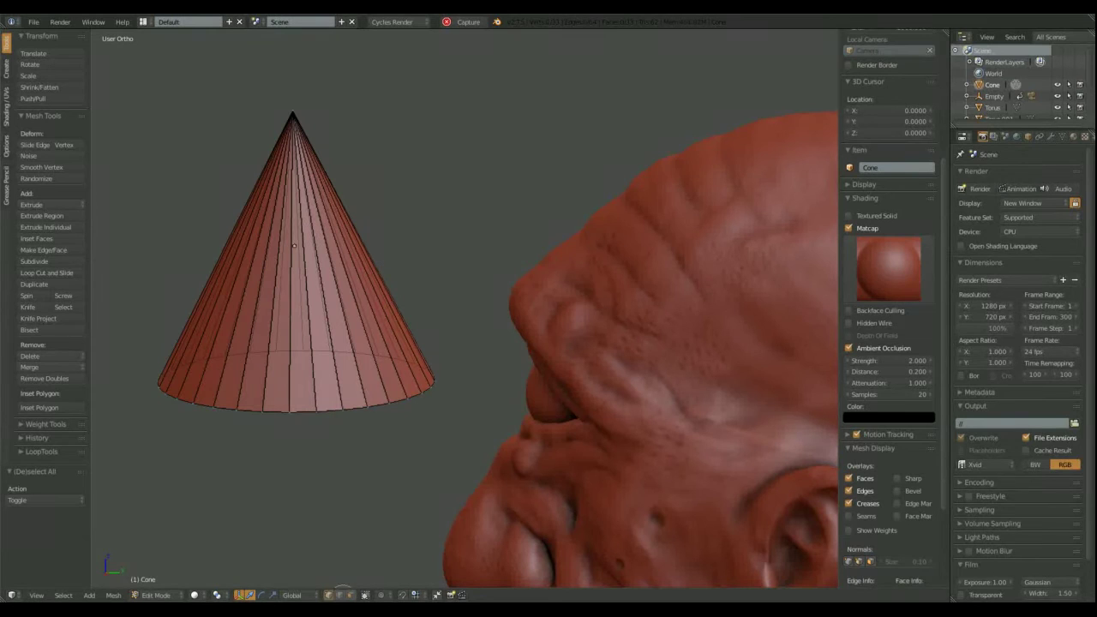
key("a")
middle_click_drag(245, 269, 578, 269)
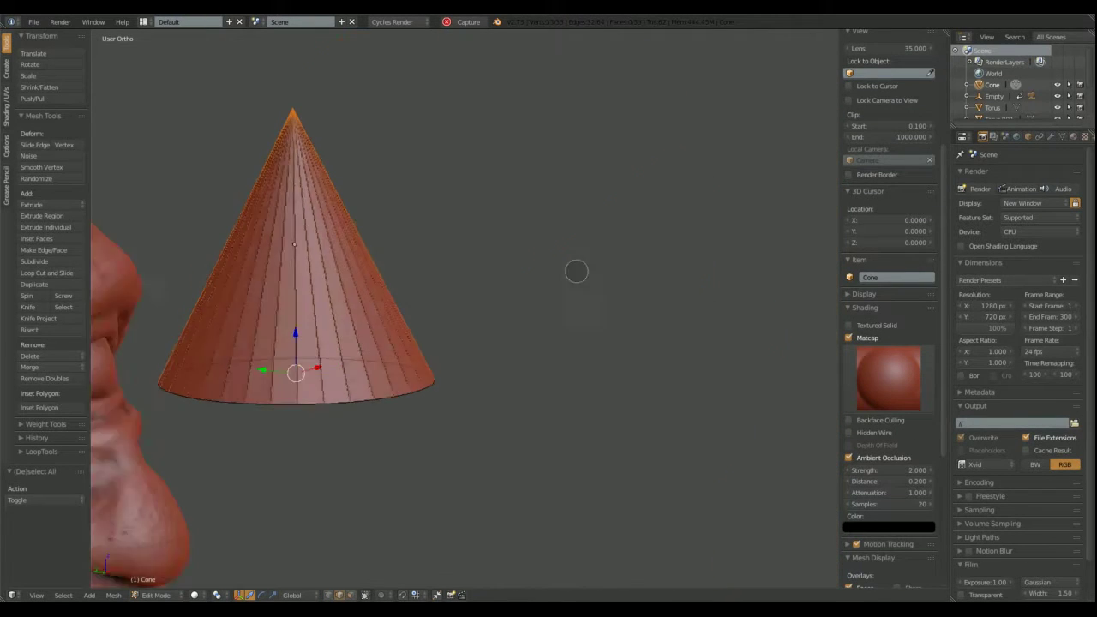
key("KP_Decimal")
left_click(36, 261)
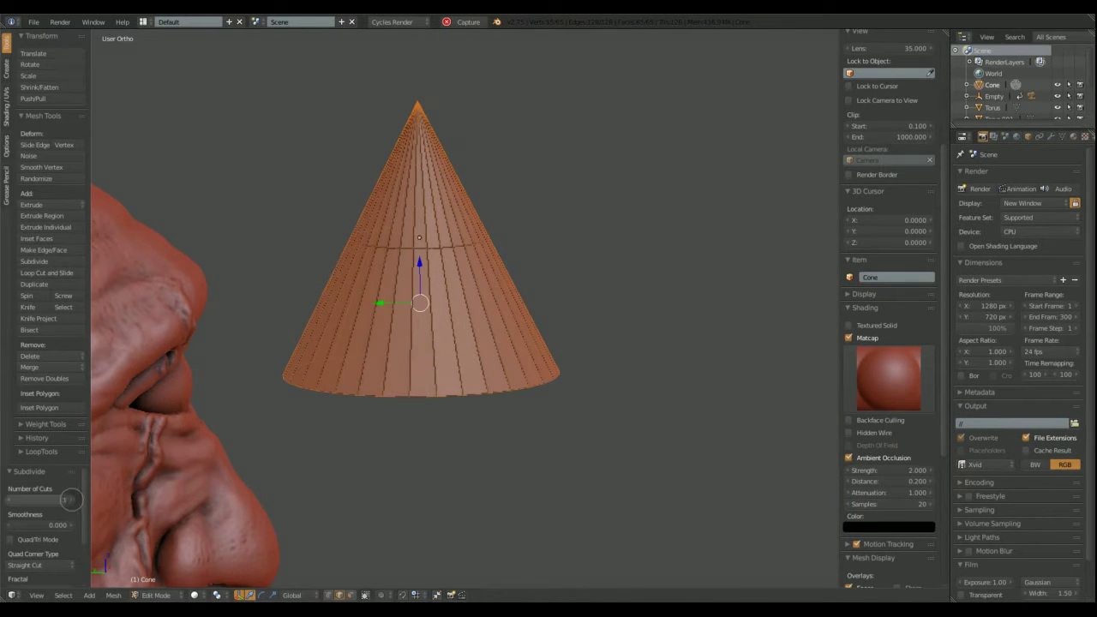
Shrink the cone, then stretch it taller along Z
key("s")
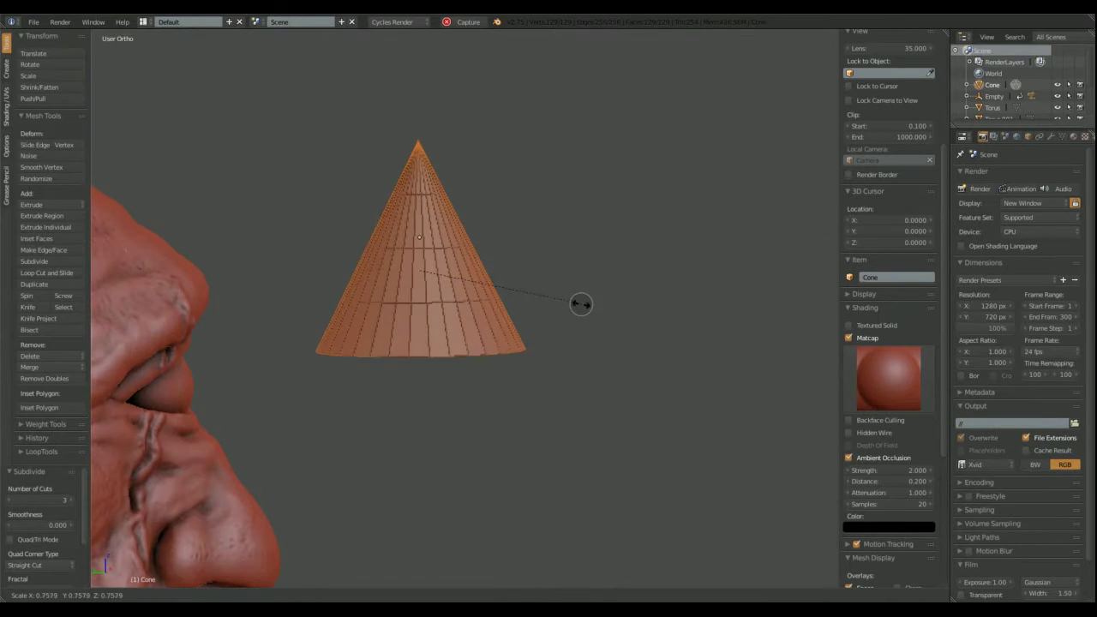
left_click(514, 278)
key("s")
key("z")
left_click(538, 337)
Tilt the cone's upper loops by rotating them around the X axis
middle_click_drag(474, 343, 447, 368)
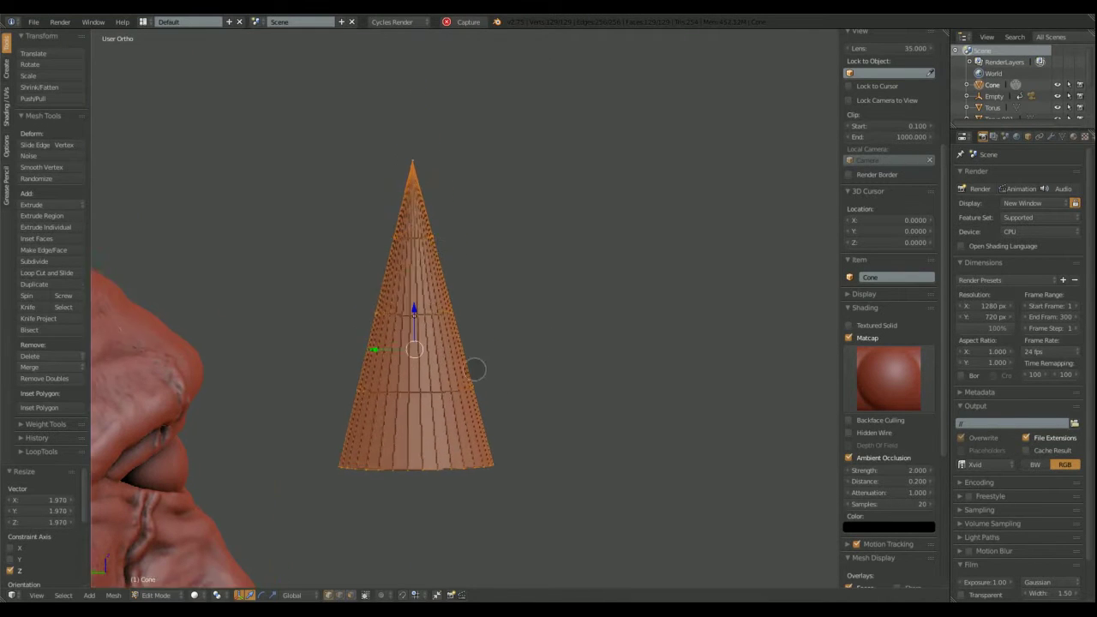
scroll(381, 543, "up", 2)
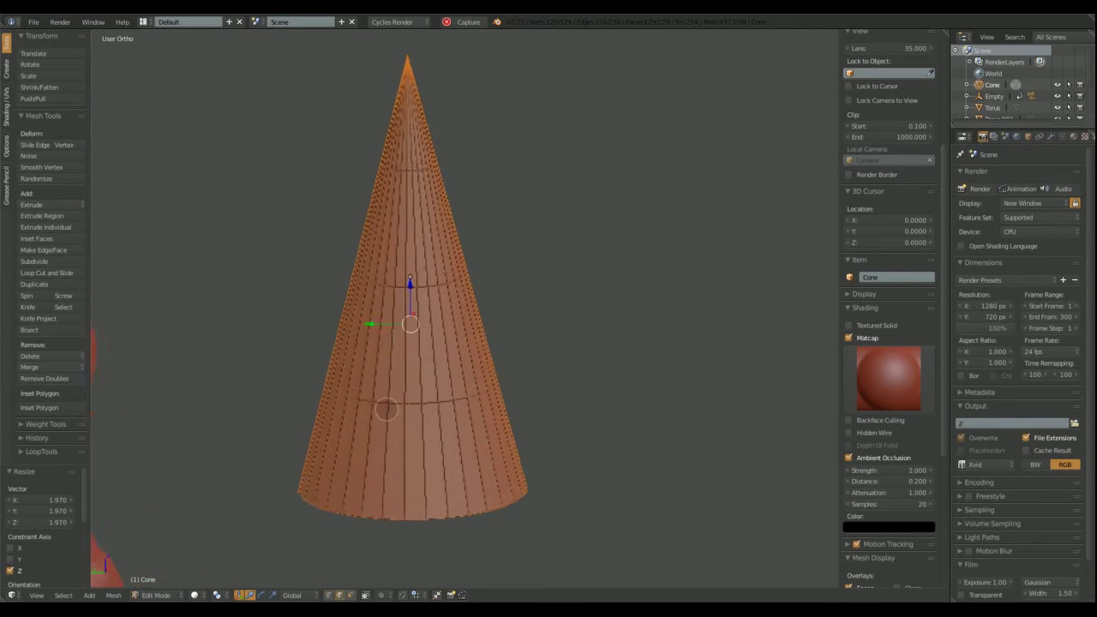
scroll(381, 543, "up", 2)
scroll(427, 395, "down", 3)
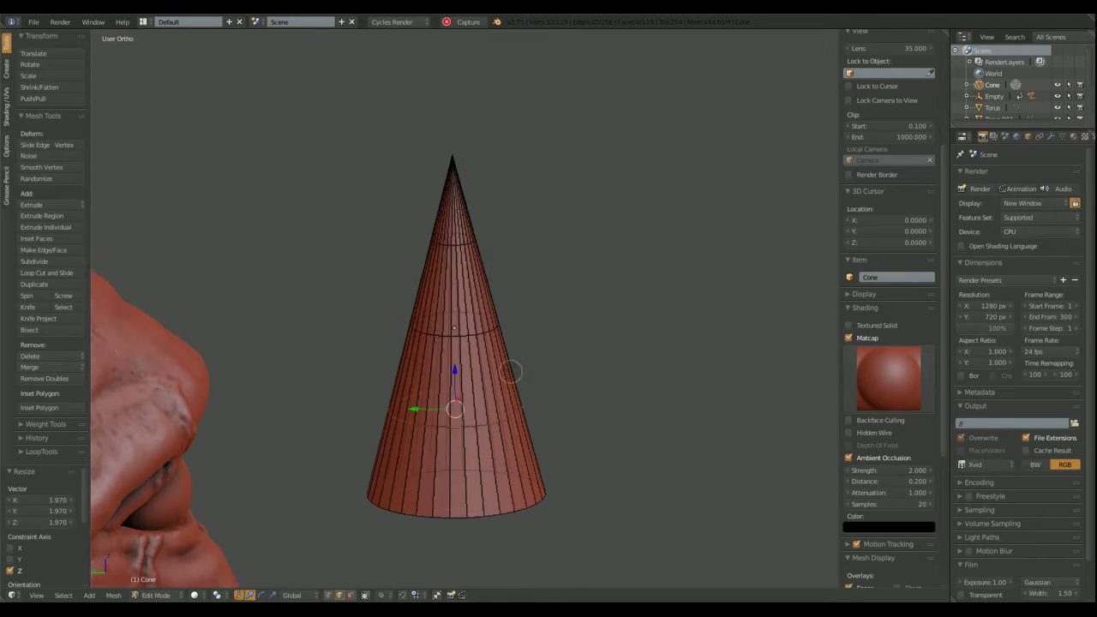
key("r")
key("x")
left_click(597, 354)
Rotate the upper part further around X and shift it sideways along Y
scroll(490, 372, "up", 4)
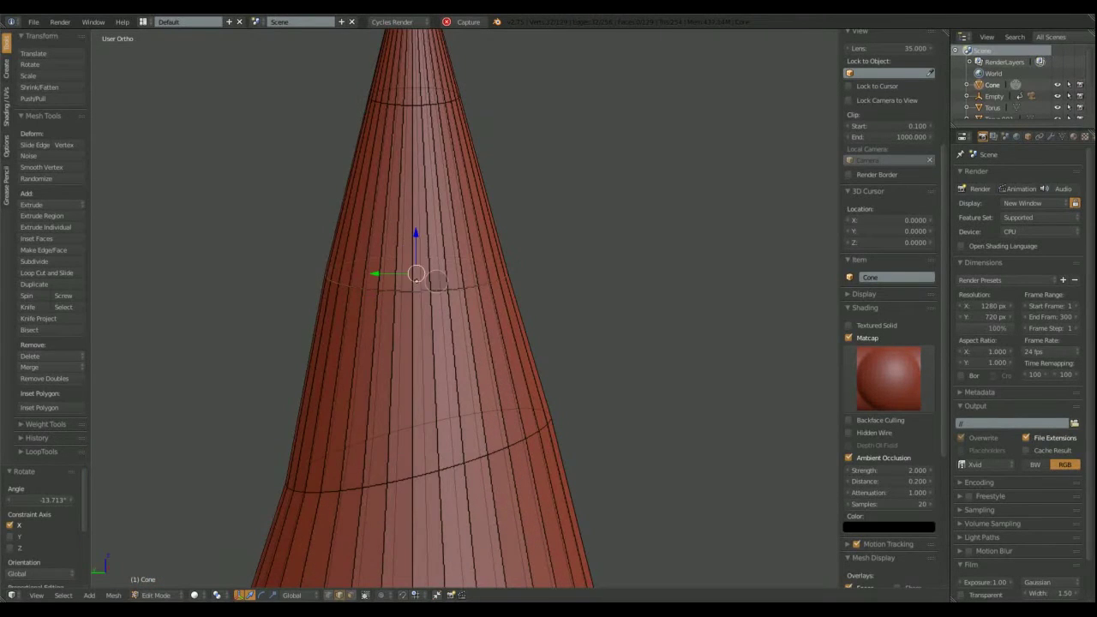
scroll(599, 300, "down", 3)
key("r")
key("x")
left_click(612, 249)
key("g")
key("y")
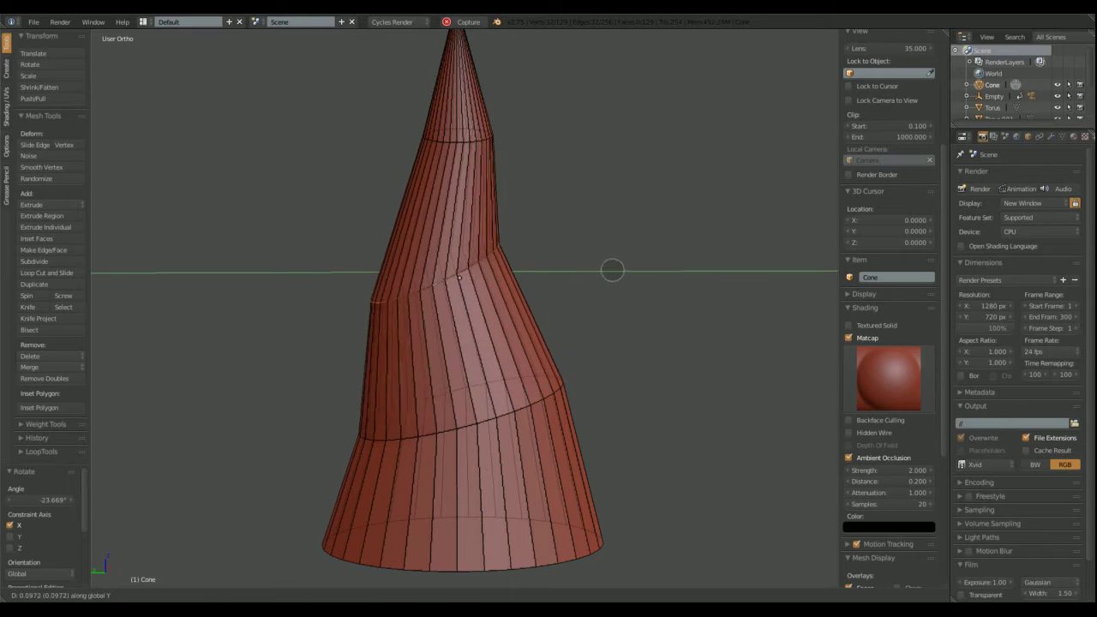
left_click(611, 271)
Bend the upper section more around X and slide it along Y into a horn curve
scroll(426, 244, "up", 4)
scroll(380, 227, "down", 3)
key("r")
key("x")
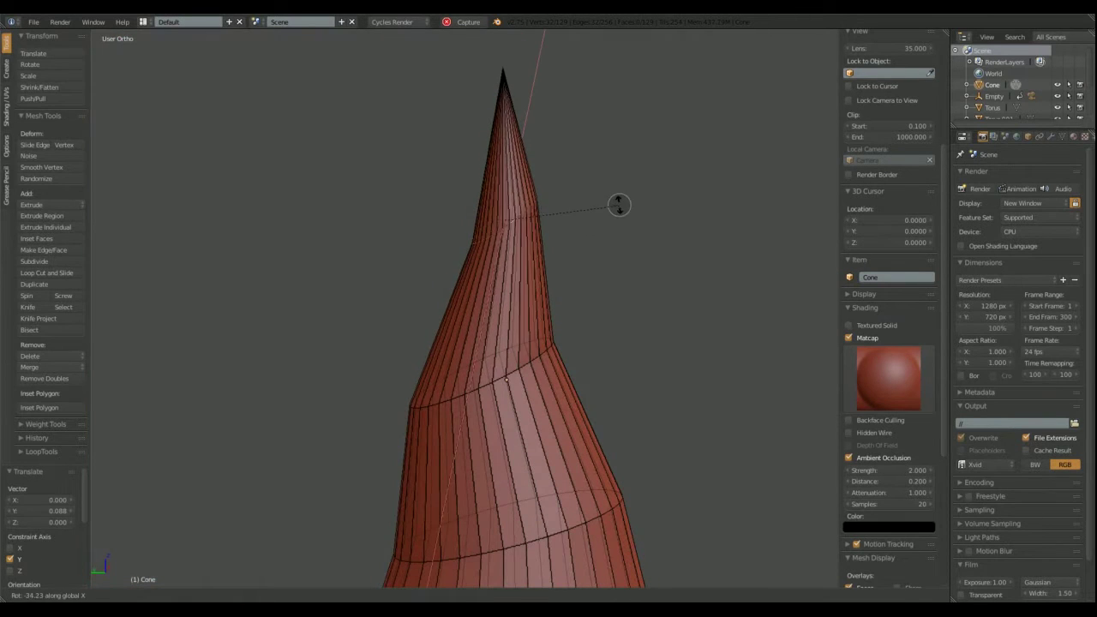
left_click(630, 214)
key("g")
key("y")
left_click(526, 176)
Select the cone's tip vertex and push it sideways along Y
scroll(502, 208, "down", 2)
right_click(497, 208)
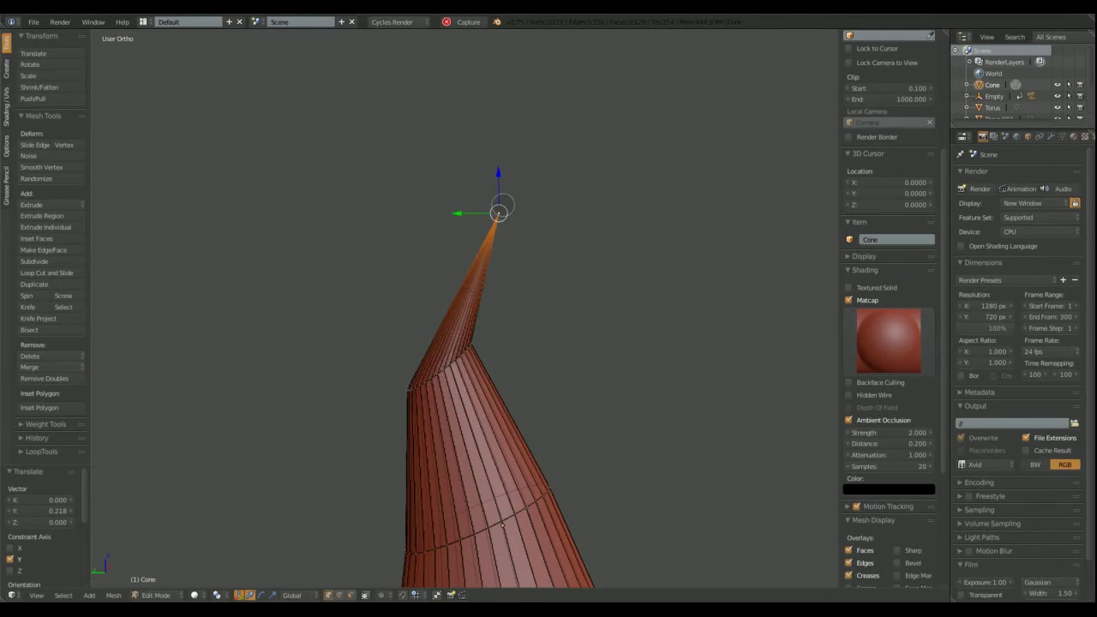
key("g")
key("y")
left_click(366, 232)
Delete the tip vertex to leave an open hole at the end
mouse_move(365, 231)
middle_mouse_down()
mouse_move(497, 326)
mouse_move(442, 231)
mouse_move(482, 275)
mouse_move(404, 317)
mouse_move(370, 447)
middle_mouse_up()
key("x")
left_click(443, 225)
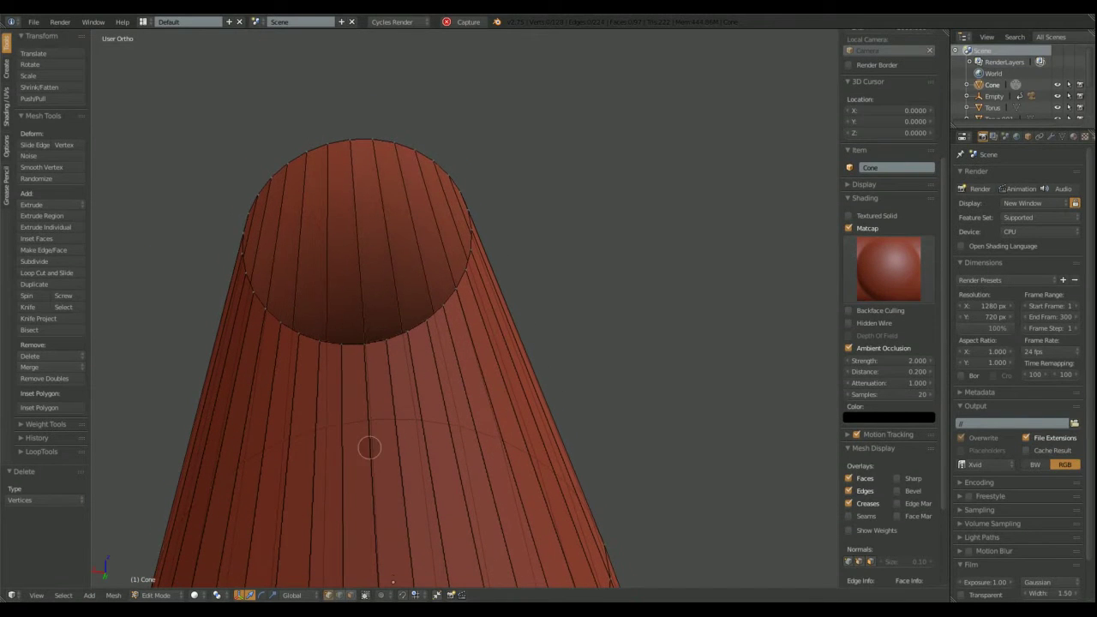
From top view, fill the horn's open hole with faces
mouse_move(377, 342)
middle_mouse_down()
mouse_move(372, 355)
mouse_move(457, 303)
middle_mouse_up()
scroll(371, 355, "down", 2)
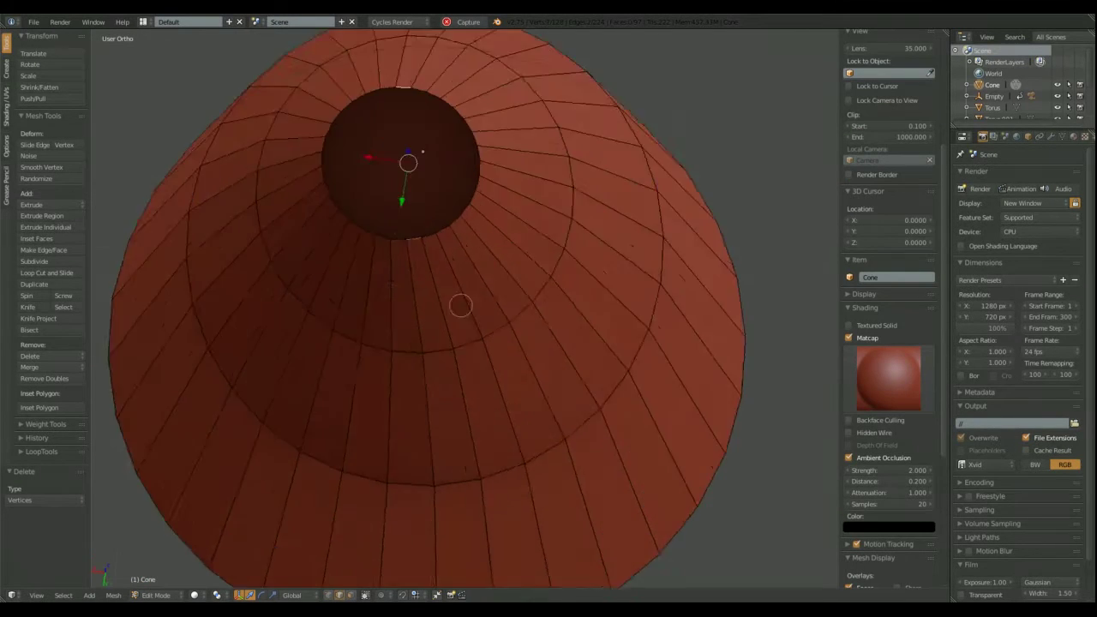
key("KP_7")
scroll(531, 380, "up", 3)
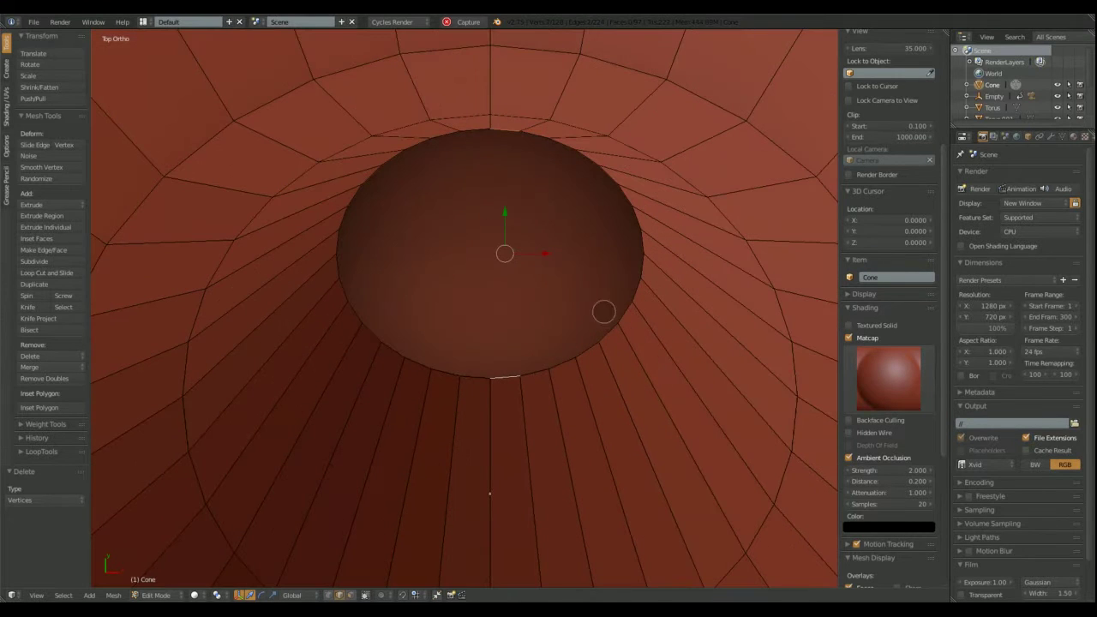
key("f")
key("f")
key("f")
key("f")
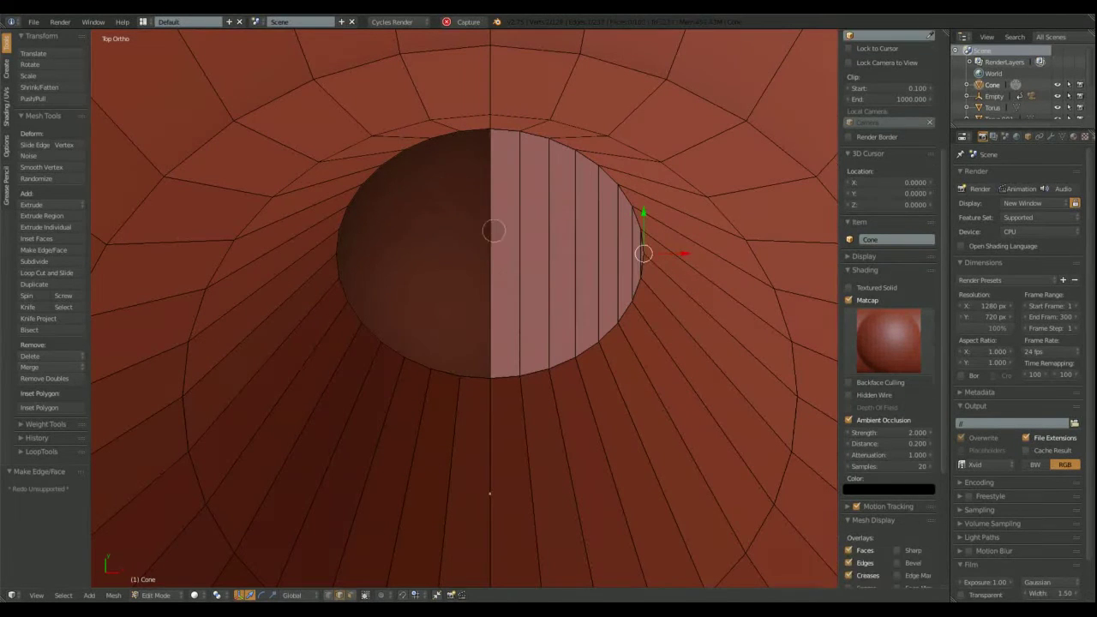
key("f")
key("f")
key("f")
key("f")
Connect a vertex path across the filled top with J
middle_click_drag(534, 294, 426, 270)
scroll(426, 270, "up", 2)
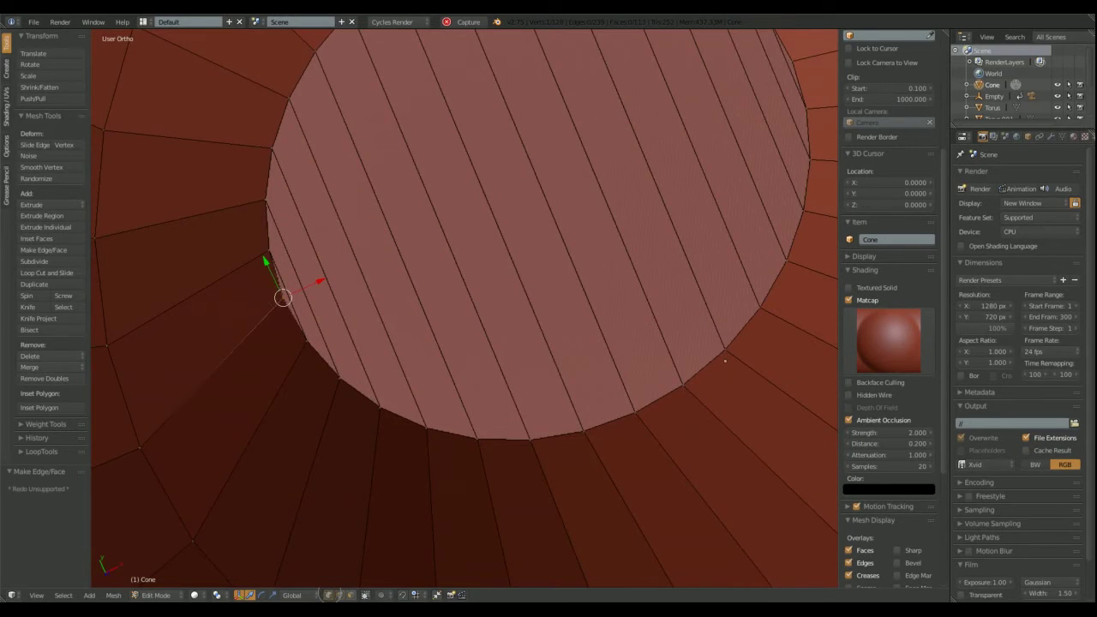
scroll(427, 271, "up", 3)
middle_click_drag(349, 342, 617, 370)
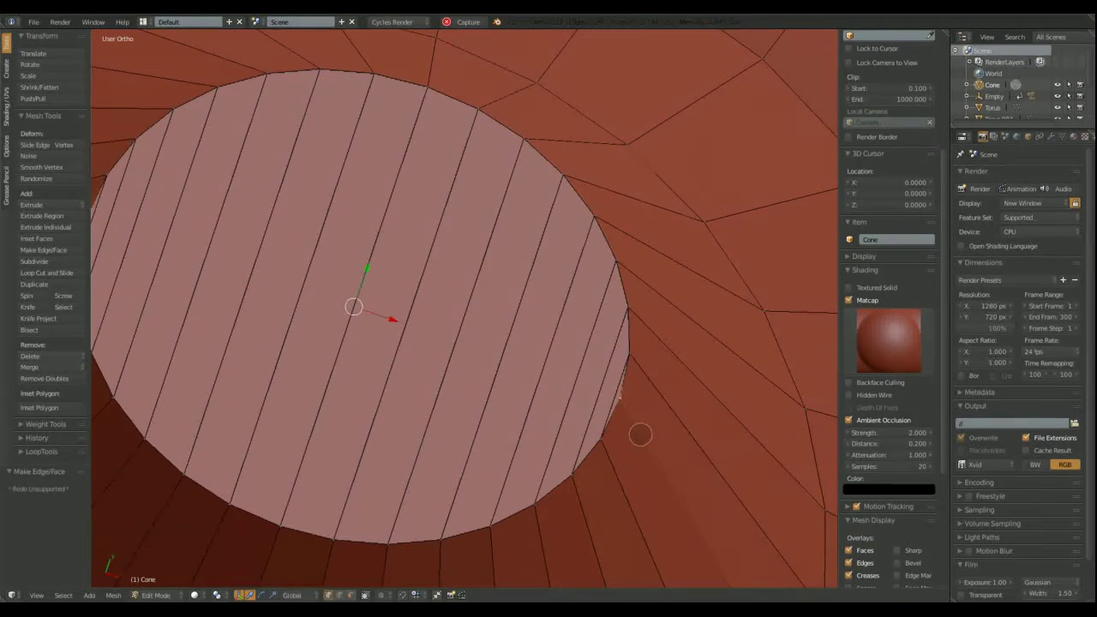
key("j")
Turn on snapping to the closest element and nudge a rim vertex sideways
middle_click_drag(331, 233, 314, 414)
left_click(436, 595)
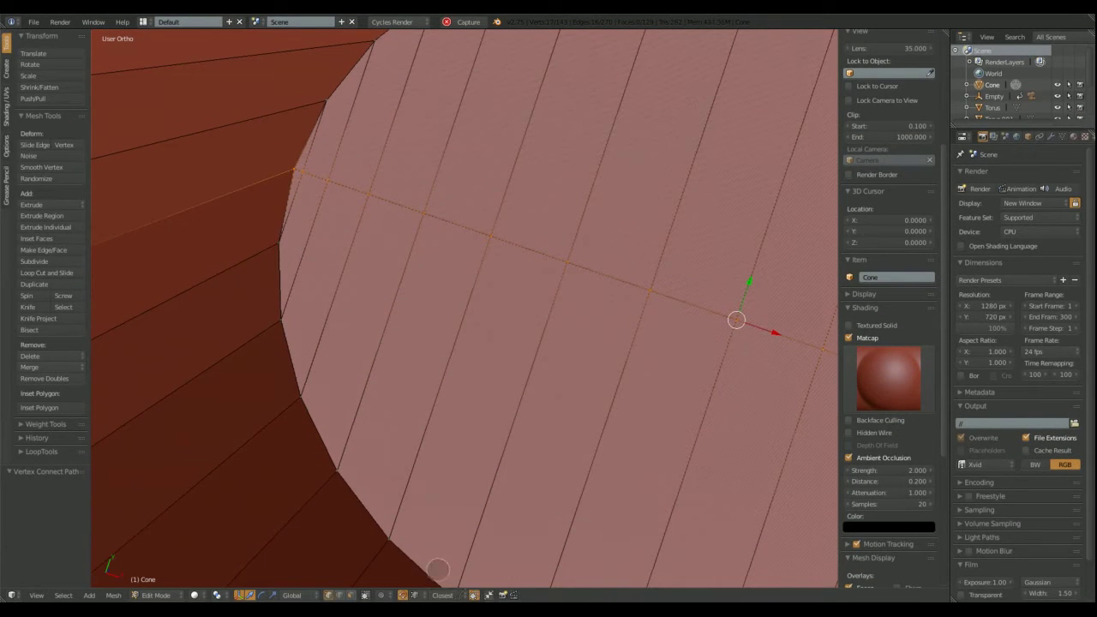
right_click(292, 171)
middle_click_drag(286, 171, 171, 215)
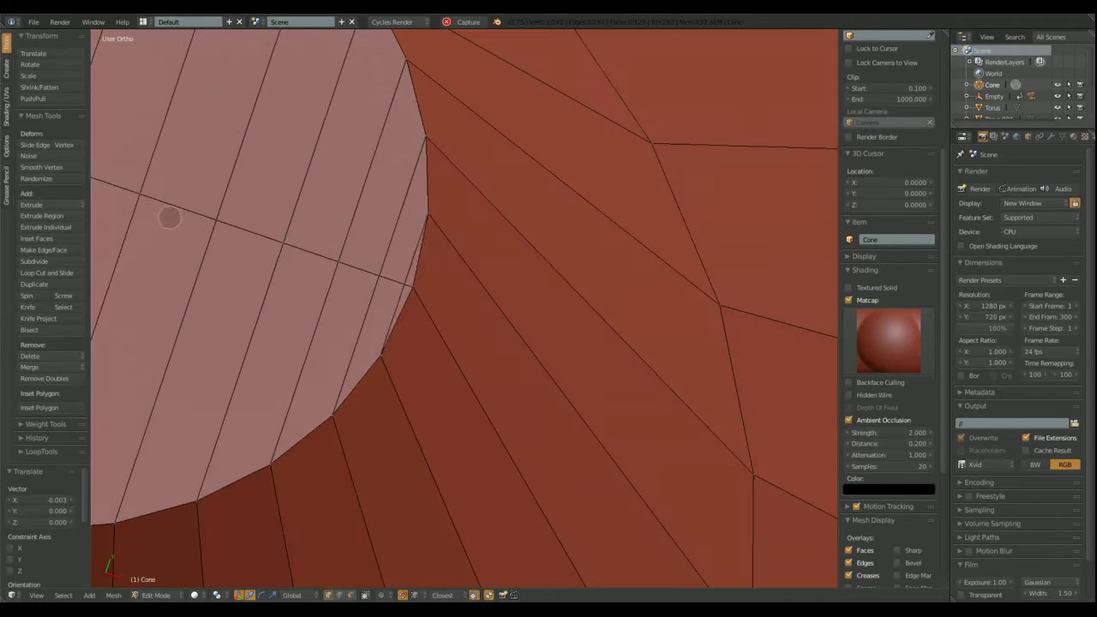
left_click_drag(452, 297, 460, 299)
mouse_move(459, 299)
middle_mouse_down()
mouse_move(362, 274)
mouse_move(414, 314)
middle_mouse_up()
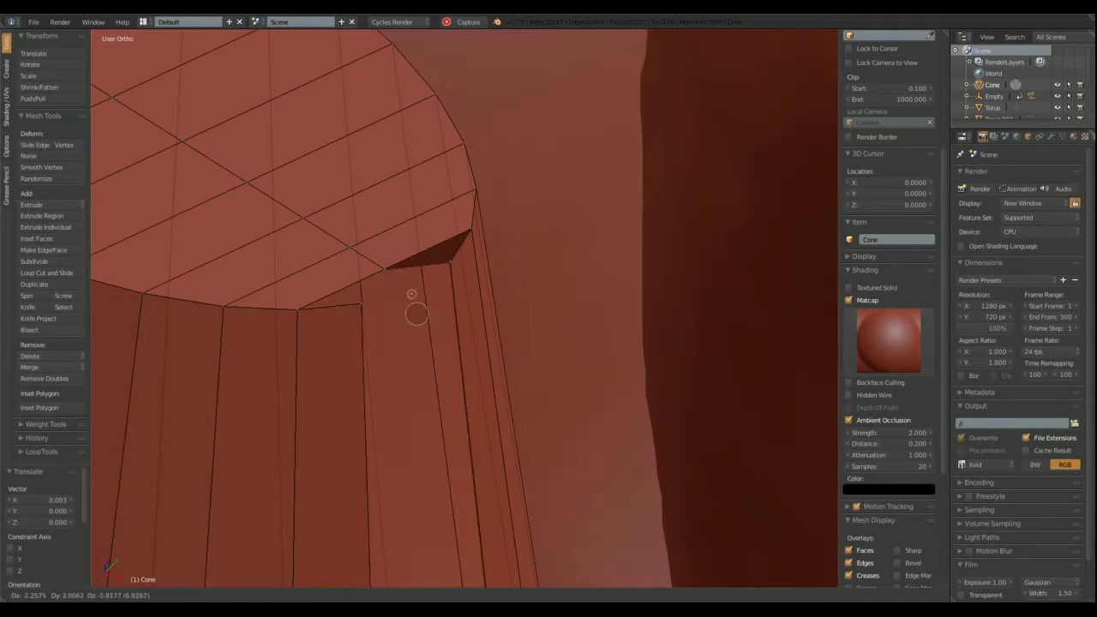
Push the top ring out along its normal, scale it to 0.320 and lower the tip
scroll(478, 194, "down", 5)
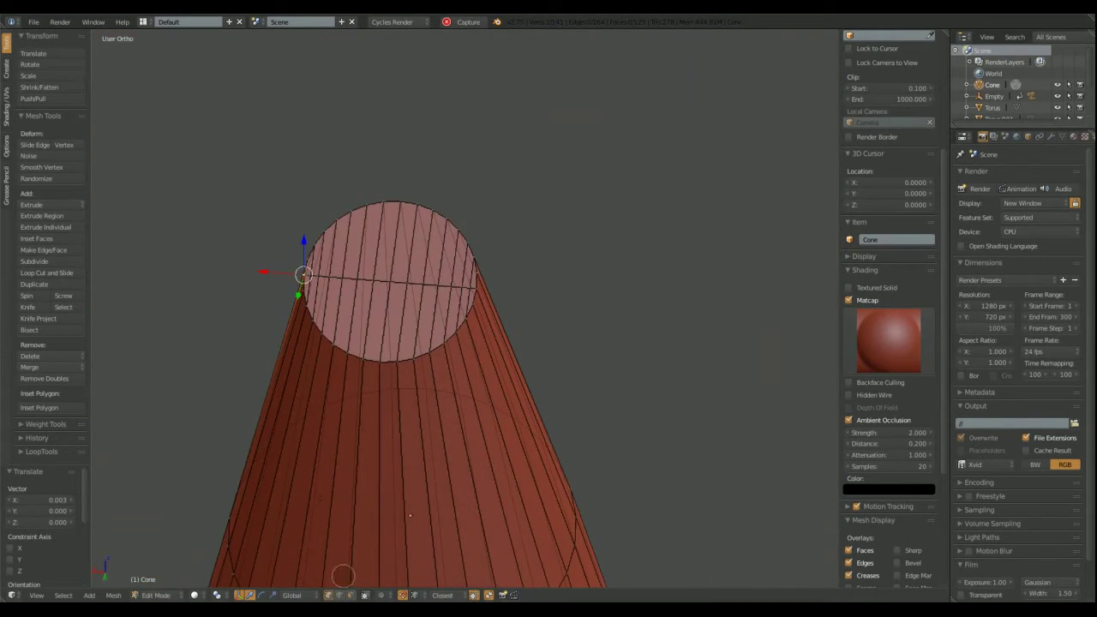
middle_click_drag(200, 262, 298, 373)
scroll(298, 373, "up", 2)
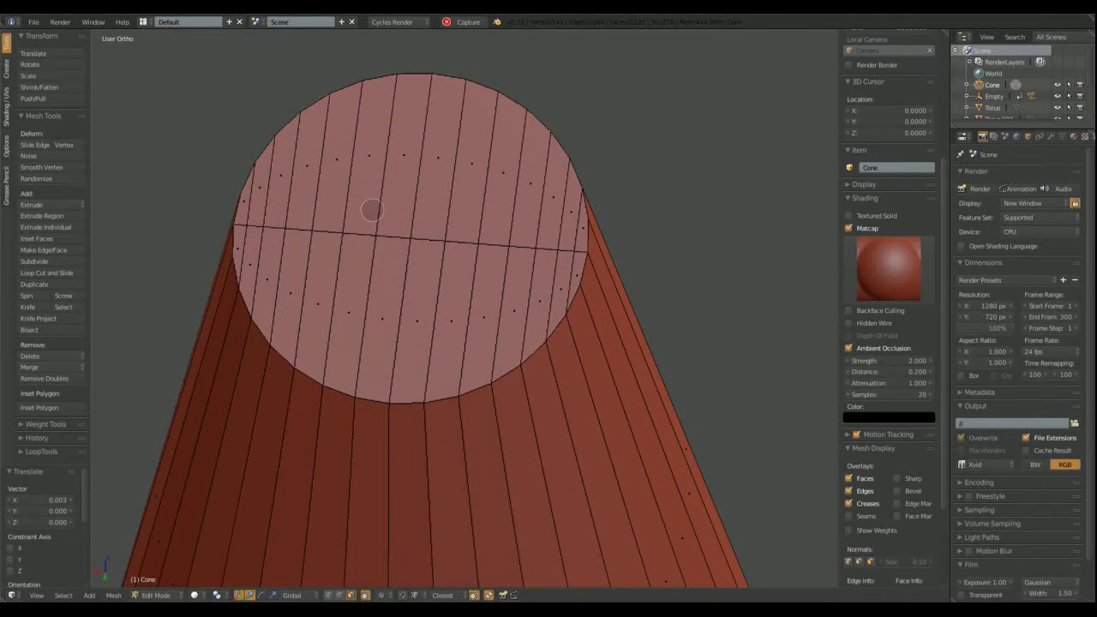
key("a")
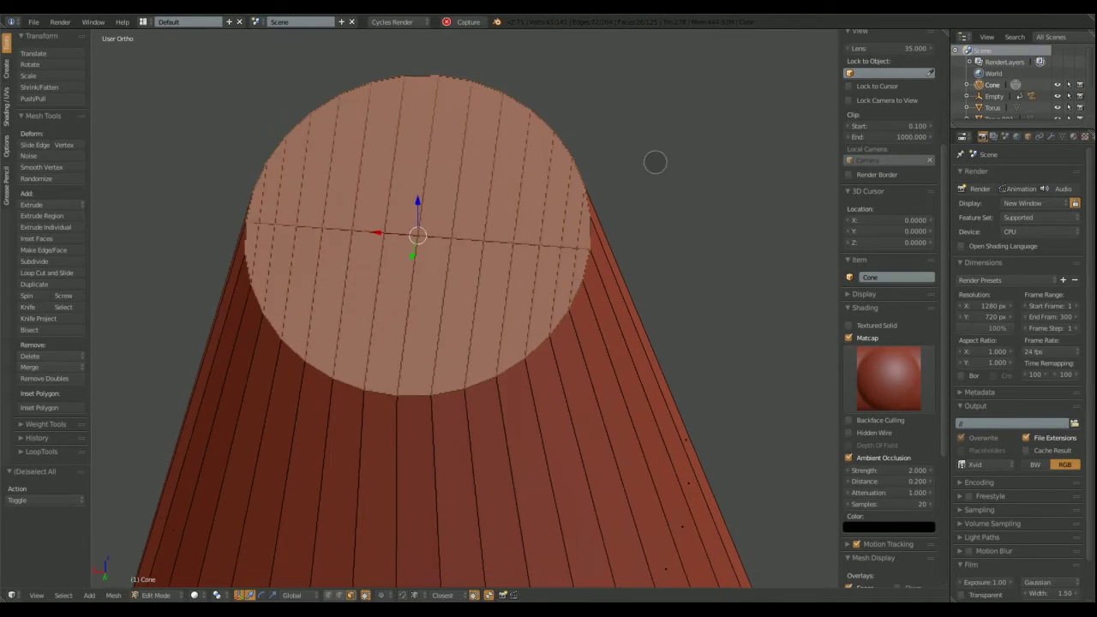
scroll(655, 162, "down", 4)
middle_click_drag(654, 162, 392, 326)
scroll(392, 326, "up", 2)
scroll(454, 305, "up", 2)
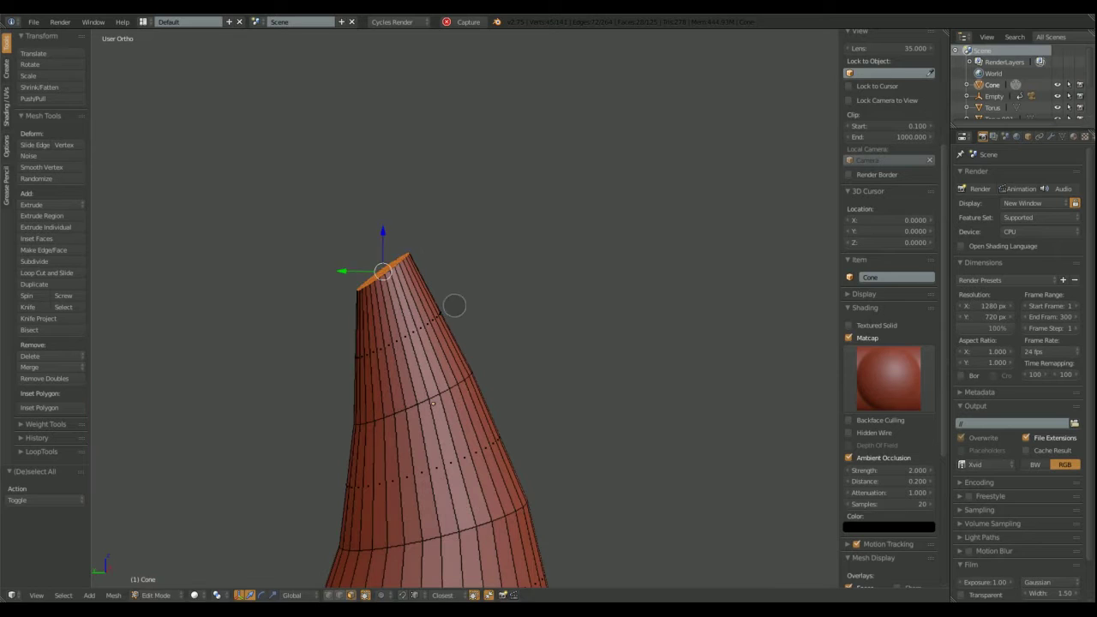
left_click(433, 242)
key("s")
left_click(346, 169)
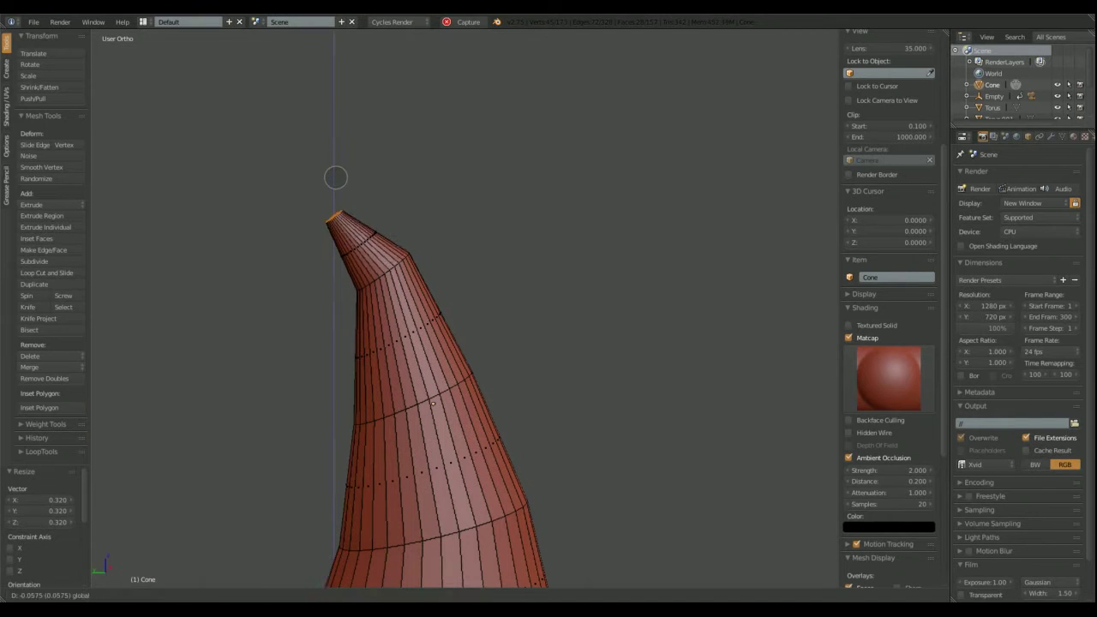
left_click(326, 196)
Bend the horn's tip along Y
key("g")
key("y")
left_click(358, 168)
scroll(358, 168, "down", 4)
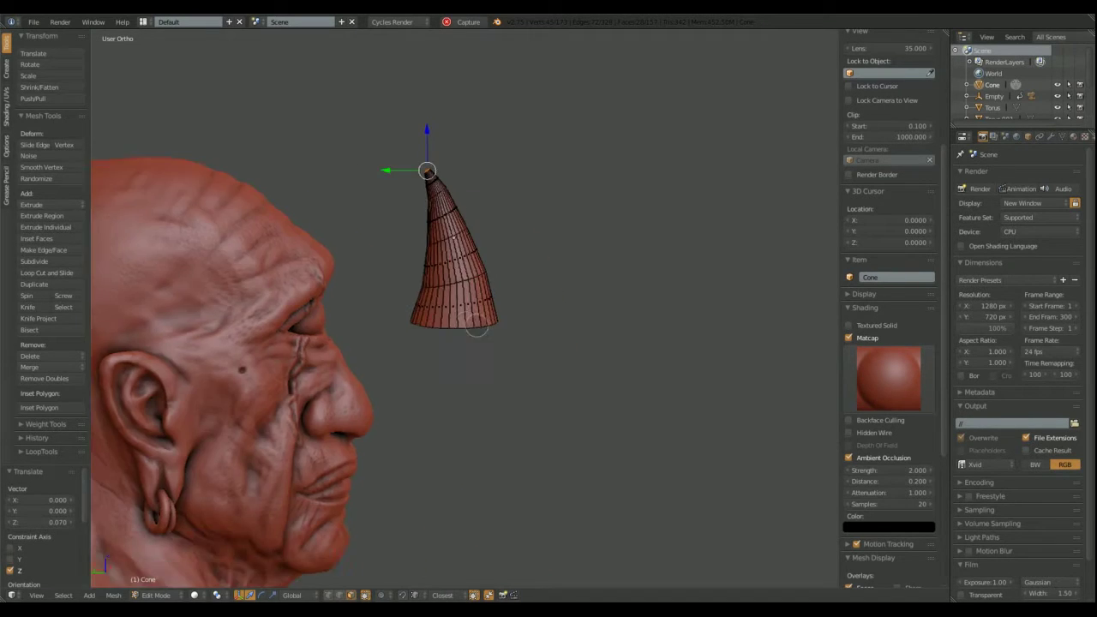
mouse_move(428, 215)
middle_mouse_down()
mouse_move(511, 232)
mouse_move(408, 275)
mouse_move(331, 237)
middle_mouse_up()
Leave Edit Mode, raise the whole cone and rotate it upright around X
key("Tab")
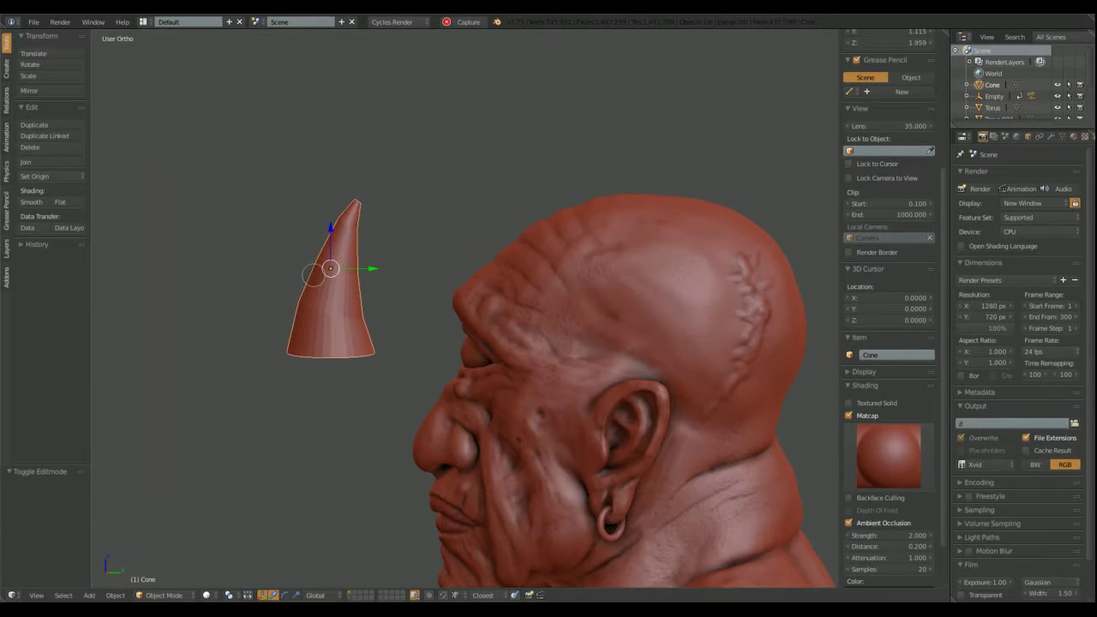
key("g")
key("y")
key("z")
left_click(514, 223)
key("r")
key("x")
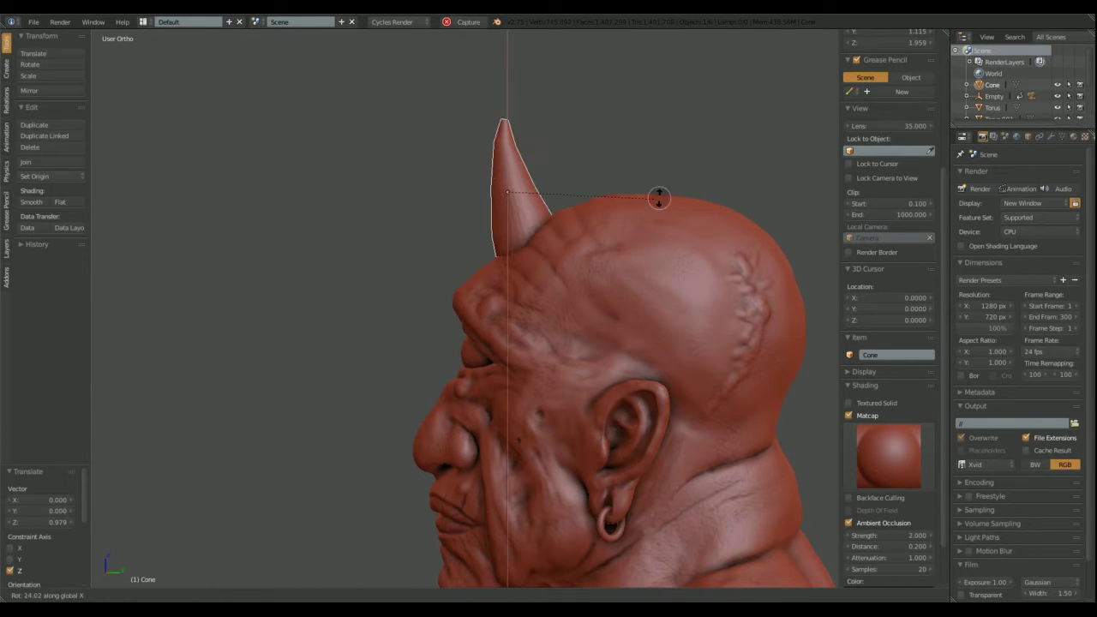
left_click(659, 196)
mouse_move(659, 196)
middle_mouse_down()
mouse_move(722, 257)
mouse_move(532, 199)
mouse_move(759, 189)
mouse_move(471, 210)
middle_mouse_up()
Lower the horn along Z so it sits embedded in the top of the head
key("g")
key("z")
left_click(505, 197)
key("g")
key("z")
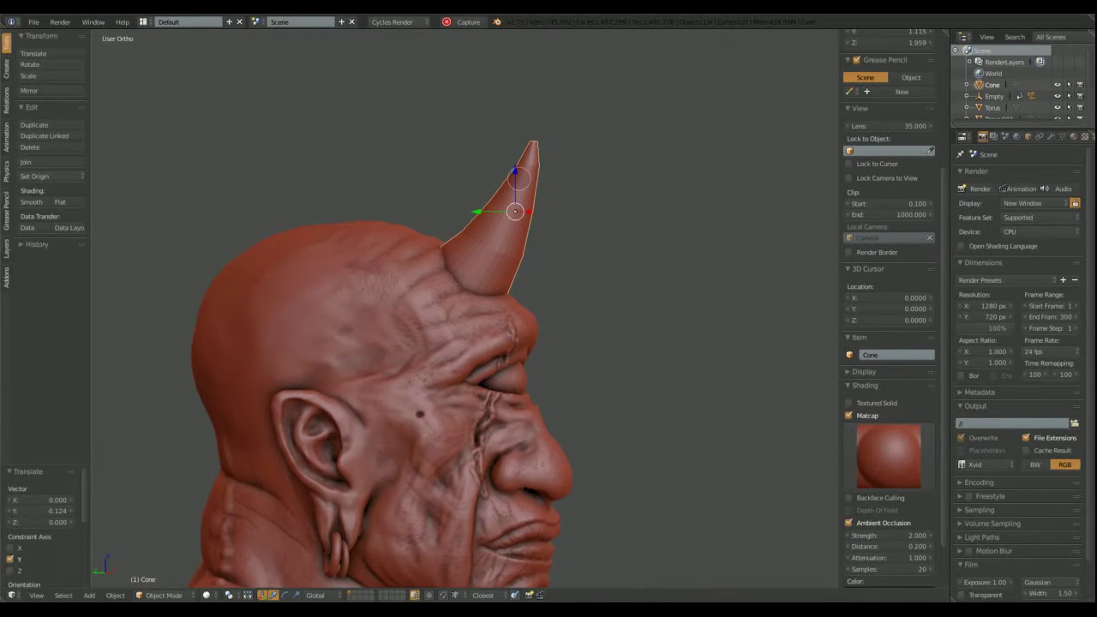
mouse_move(683, 220)
middle_mouse_down()
mouse_move(609, 179)
mouse_move(546, 248)
middle_mouse_up()
Duplicate the horn and move the copy, Cone.001, onto the forehead
key("shift+d")
left_click(434, 259)
middle_click_drag(434, 259, 599, 243)
Shrink the horn copy to about half size, tilt it outward and move it into place
key("s")
left_click(482, 262)
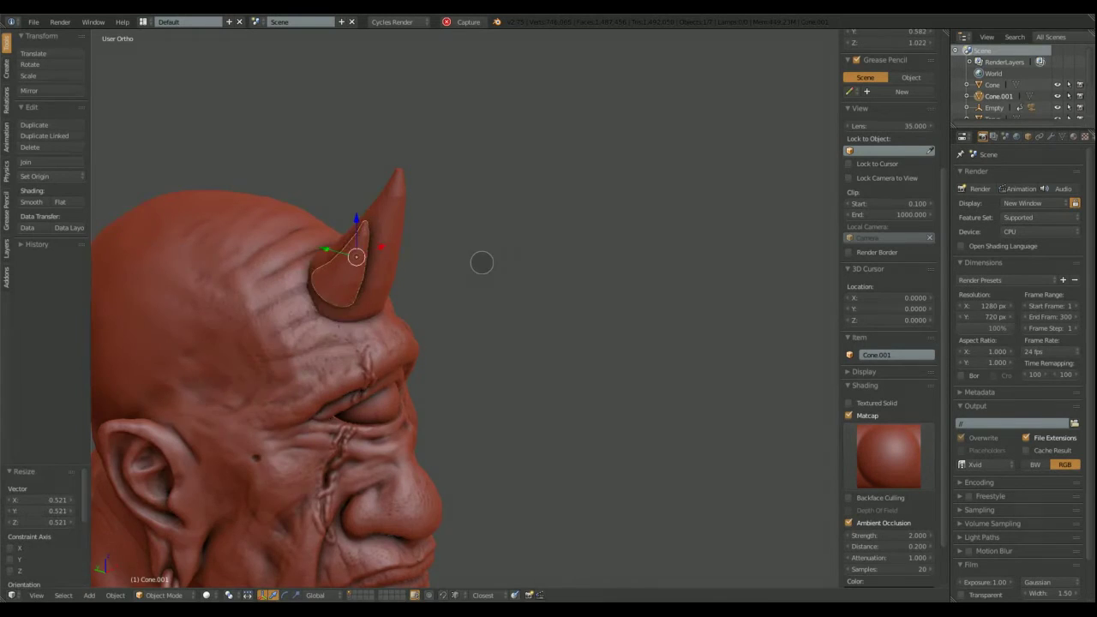
middle_click_drag(482, 262, 585, 193)
key("r")
mouse_move(495, 257)
middle_mouse_down()
mouse_move(554, 257)
mouse_move(466, 237)
mouse_move(546, 265)
mouse_move(590, 247)
mouse_move(580, 249)
mouse_move(620, 205)
middle_mouse_up()
left_click(514, 248)
key("g")
left_click(493, 249)
Duplicate the smaller horn and position the new copy on the head
left_click(568, 240)
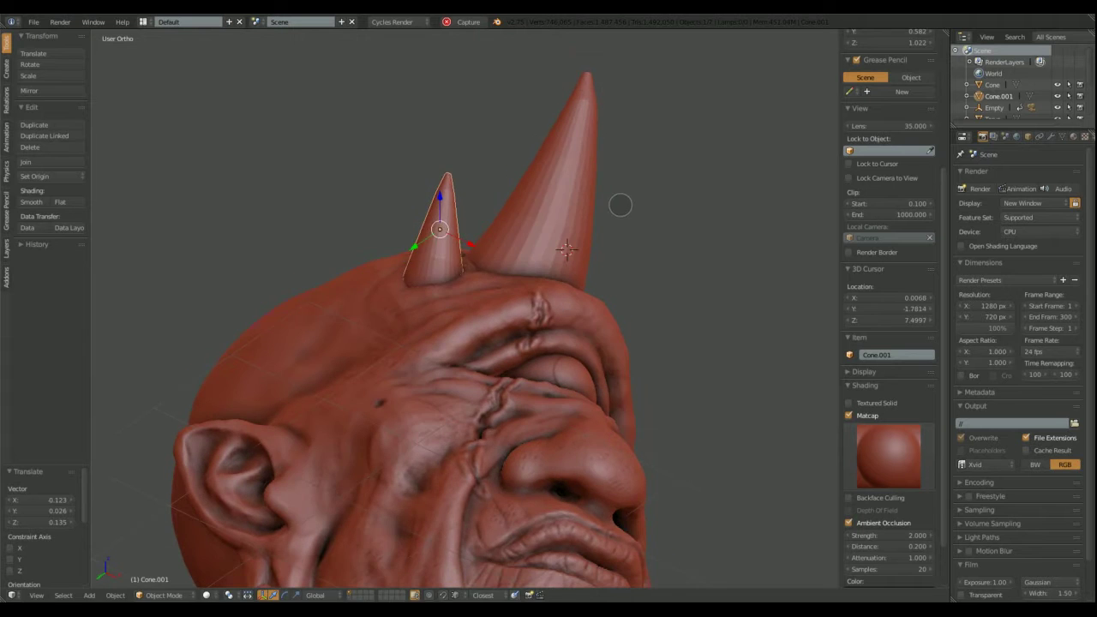
middle_click_drag(565, 249, 370, 249)
key("shift+d")
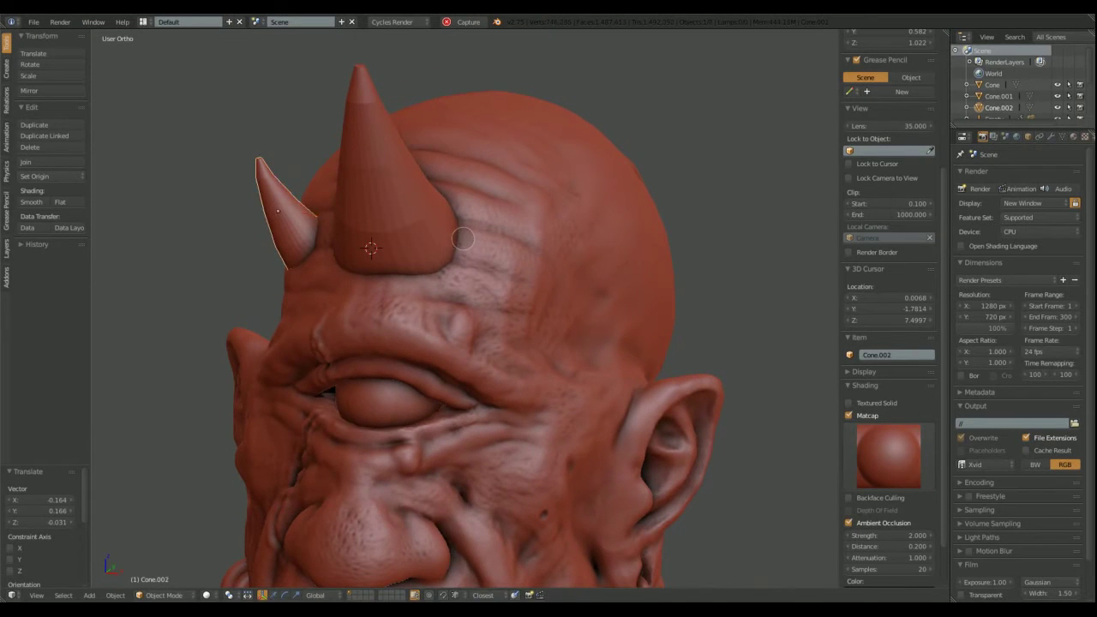
key("r")
left_click(651, 225)
mouse_move(651, 224)
middle_mouse_down()
mouse_move(611, 220)
mouse_move(587, 298)
mouse_move(673, 237)
mouse_move(627, 285)
mouse_move(628, 304)
middle_mouse_up()
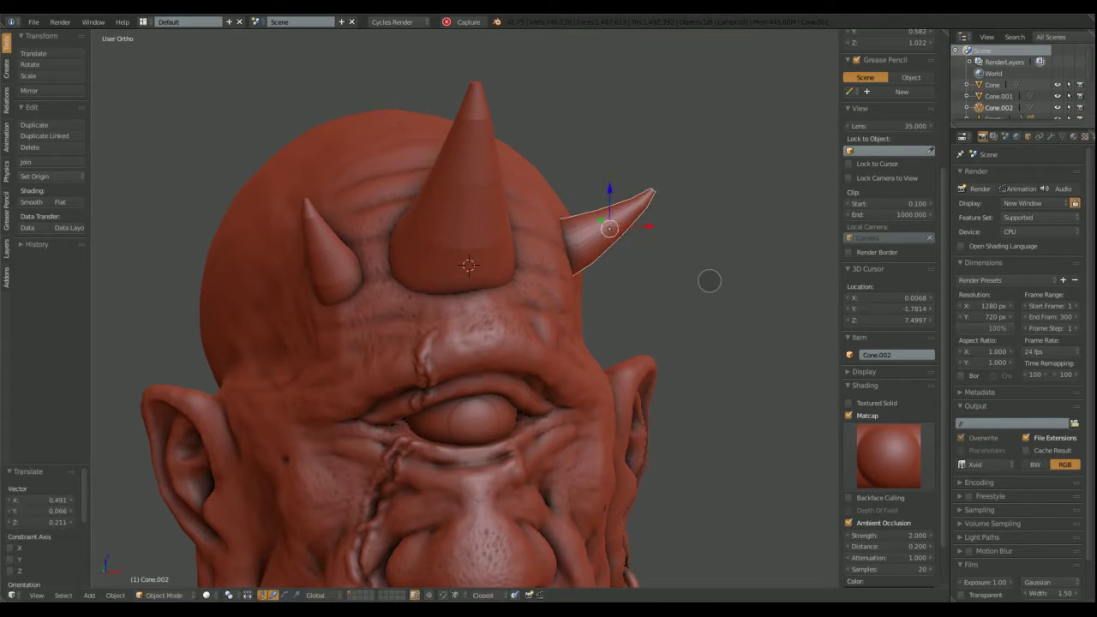
left_click(712, 214)
mouse_move(712, 213)
middle_mouse_down()
mouse_move(631, 218)
mouse_move(600, 262)
mouse_move(683, 181)
mouse_move(669, 263)
mouse_move(621, 300)
middle_mouse_up()
left_click(622, 229)
Resize the new horn and move it to its final spot on the head
key("g")
left_click(700, 275)
left_click(707, 265)
middle_click_drag(708, 265, 605, 330)
key("g")
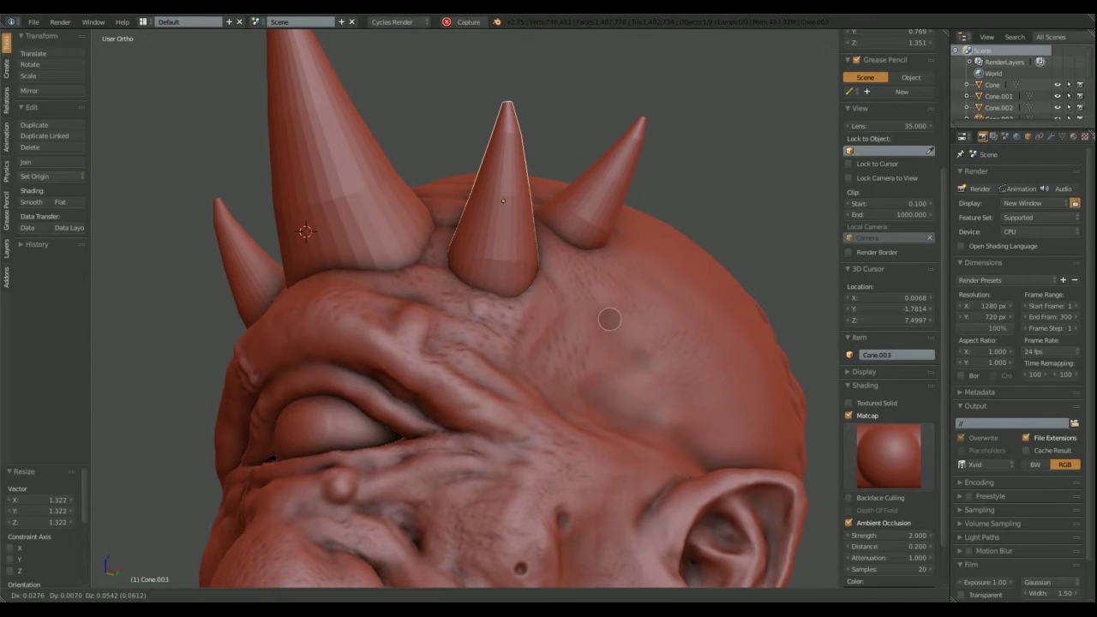
left_click(625, 294)
mouse_move(624, 294)
middle_mouse_down()
mouse_move(529, 308)
mouse_move(561, 206)
mouse_move(602, 206)
mouse_move(605, 179)
mouse_move(587, 263)
mouse_move(520, 212)
mouse_move(569, 187)
middle_mouse_up()
Duplicate the small horn Cone.001, then scale and rotate the copy into place
right_click(605, 179)
key("shift+d")
key("s")
left_click(558, 231)
left_click(558, 251)
mouse_move(558, 251)
middle_mouse_down()
mouse_move(477, 228)
mouse_move(643, 276)
mouse_move(611, 280)
mouse_move(651, 215)
middle_mouse_up()
key("r")
left_click(533, 224)
Raise horn Cone.002 along Z and shift it sideways along X
right_click(643, 276)
key("g")
key("z")
left_click(674, 272)
key("g")
key("x")
left_click(706, 306)
middle_click_drag(707, 306, 715, 313)
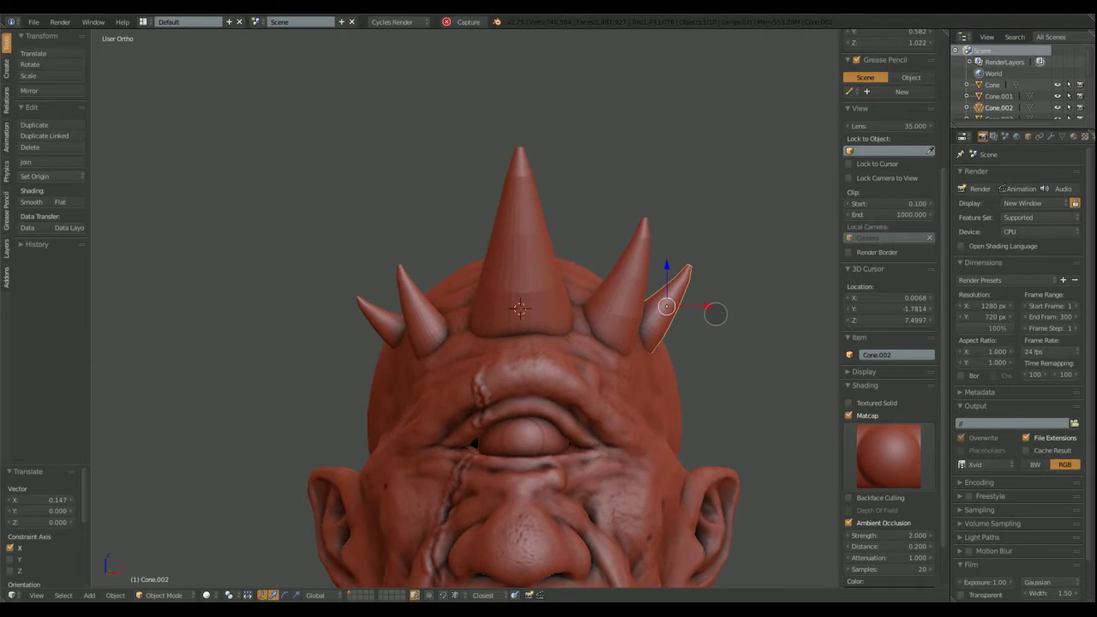
mouse_move(564, 239)
middle_mouse_down()
mouse_move(641, 340)
mouse_move(470, 320)
mouse_move(612, 325)
mouse_move(556, 200)
mouse_move(553, 249)
mouse_move(327, 447)
mouse_move(314, 552)
mouse_move(477, 310)
middle_mouse_up()
Check the horns from several angles, then select the cyclops head and open the mode list
middle_click_drag(509, 243, 540, 254)
right_click(541, 254)
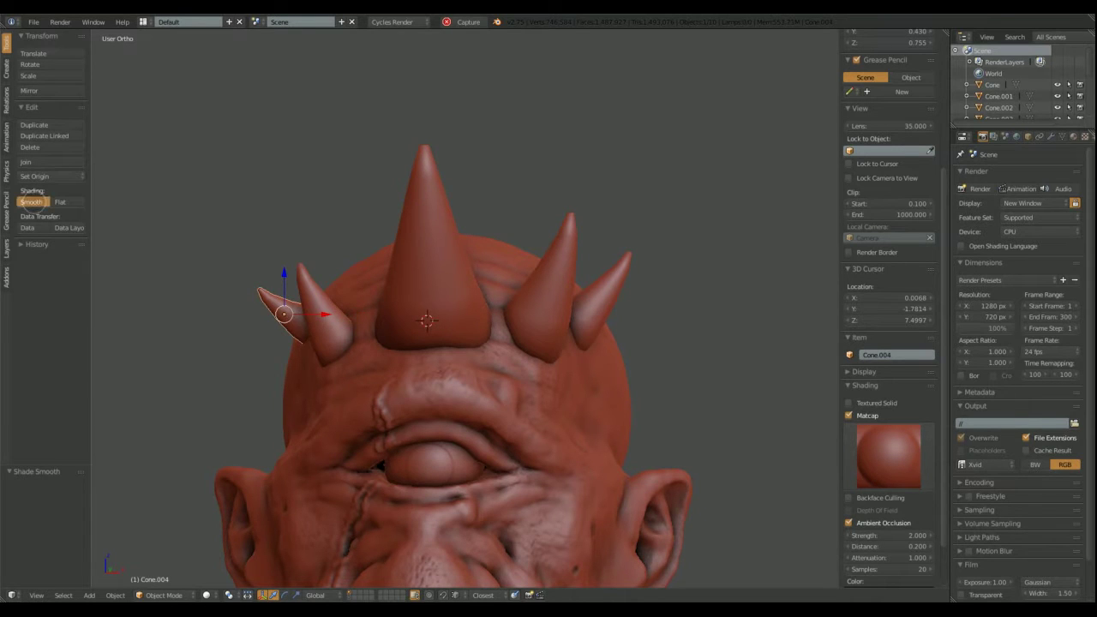
middle_click_drag(535, 316, 341, 382)
left_click(205, 595)
middle_click_drag(598, 338, 522, 305)
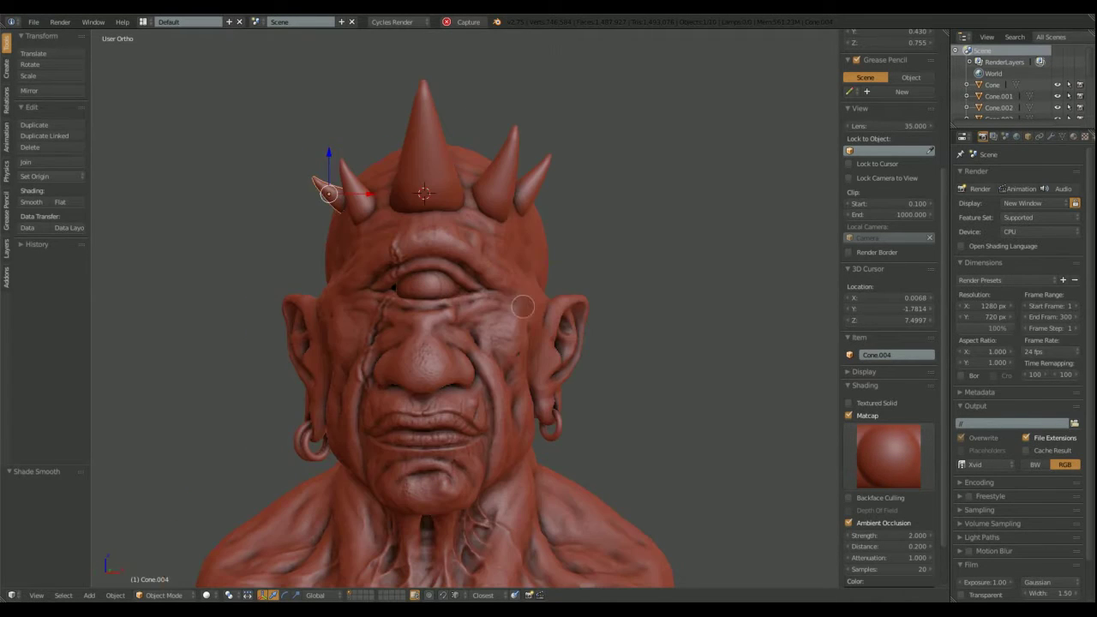
right_click(523, 306)
left_click(163, 594)
Put the head in Sculpt Mode and enable Dyntopo
left_click(165, 556)
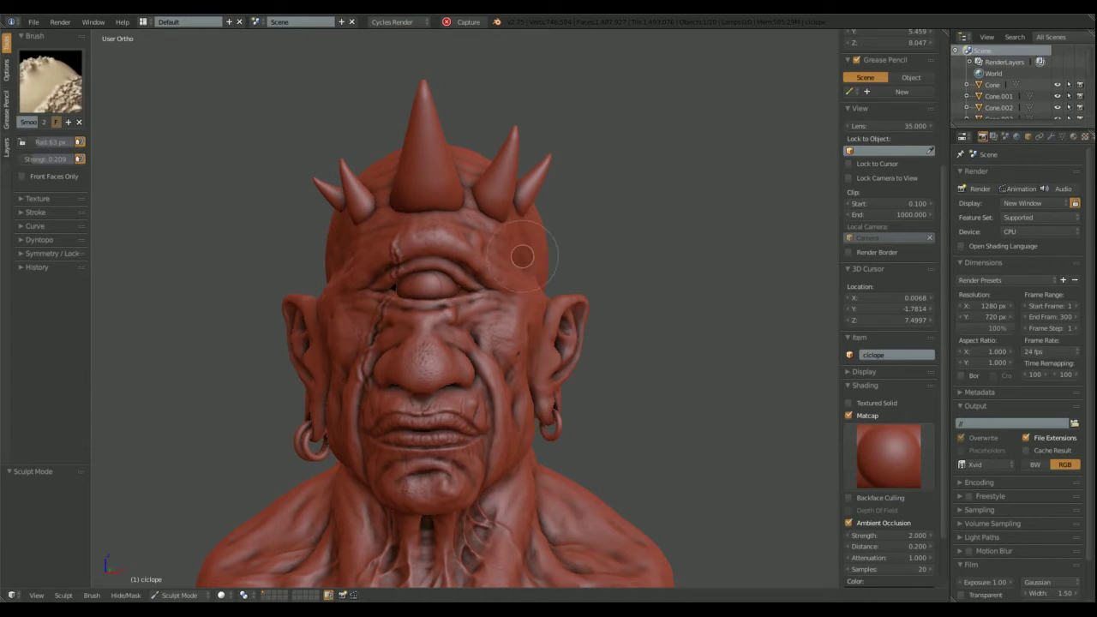
left_click(40, 240)
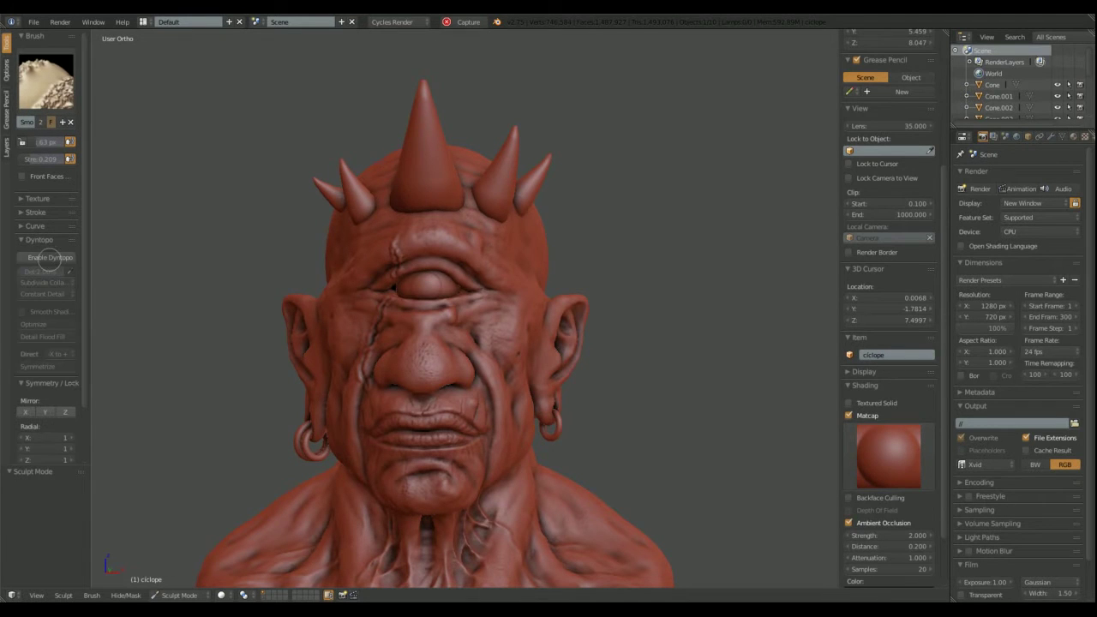
left_click(49, 257)
left_click(51, 285)
Choose the Clay brush from the brush picker
left_click(45, 80)
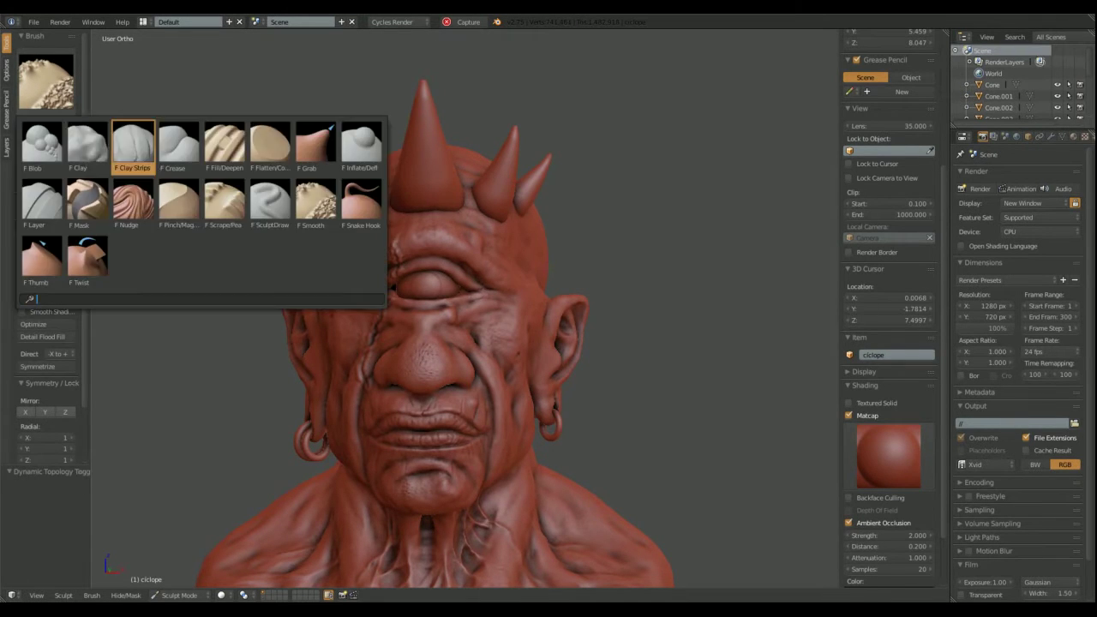
left_click(69, 141)
scroll(136, 326, "up", 5)
scroll(136, 326, "up", 3)
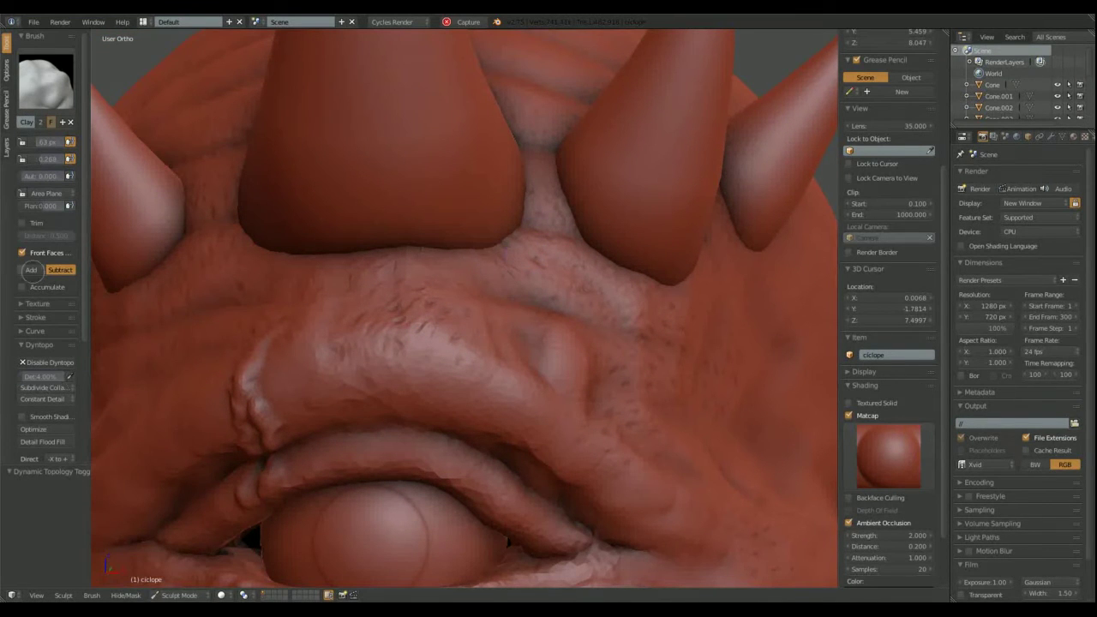
Build up clay folds of skin below the large horn
middle_click_drag(465, 239, 227, 246)
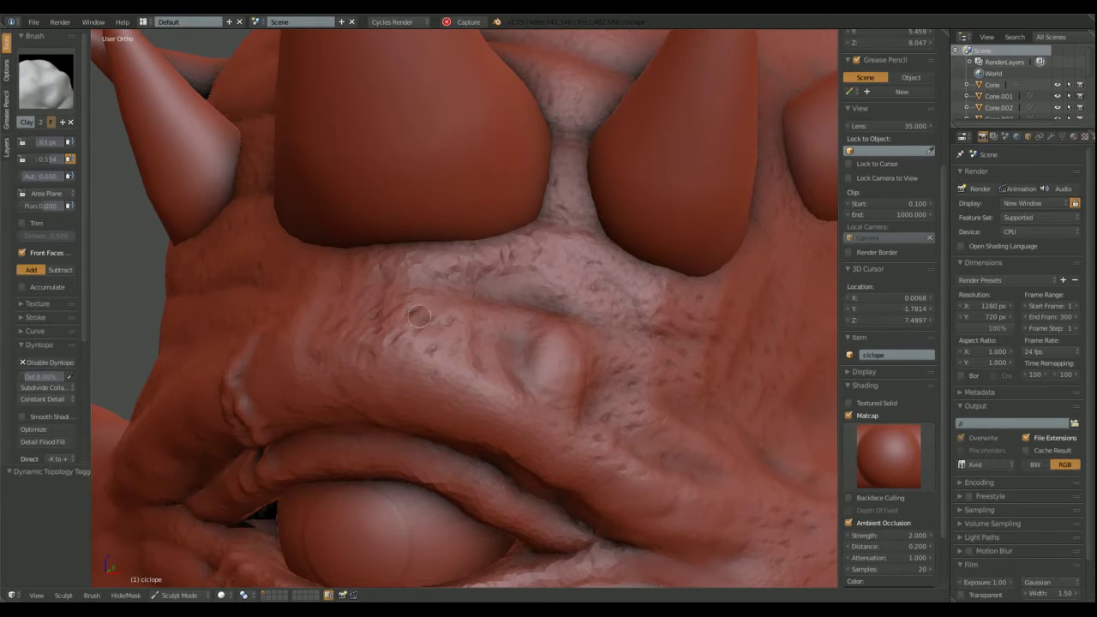
mouse_move(418, 316)
middle_mouse_down()
mouse_move(362, 265)
mouse_move(134, 316)
middle_mouse_up()
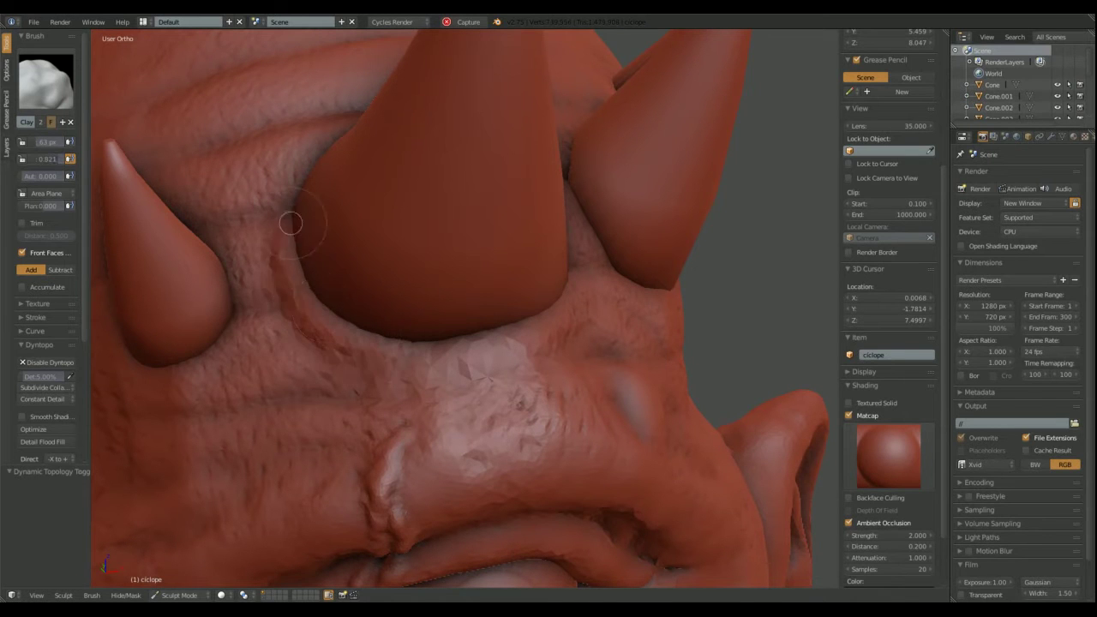
left_click_drag(290, 223, 441, 364)
left_click(38, 344)
left_click(37, 303)
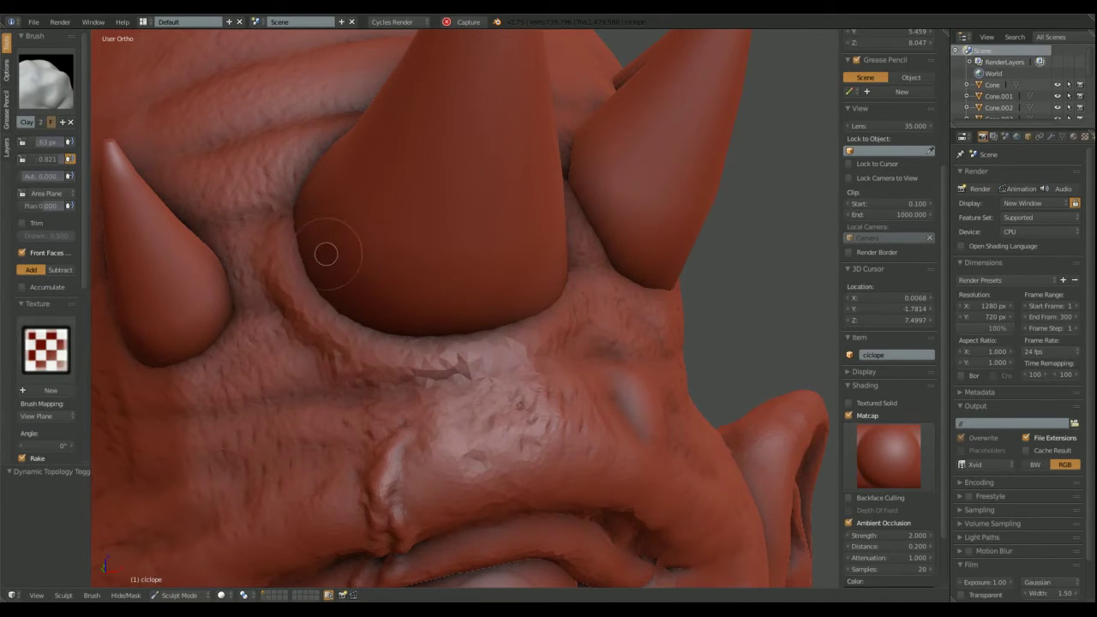
mouse_move(325, 254)
left_mouse_down()
mouse_move(429, 318)
mouse_move(417, 311)
left_mouse_up()
Sculpt a crease below the middle horn and review the three horns
mouse_move(417, 311)
middle_mouse_down()
mouse_move(330, 245)
mouse_move(454, 297)
mouse_move(375, 308)
middle_mouse_up()
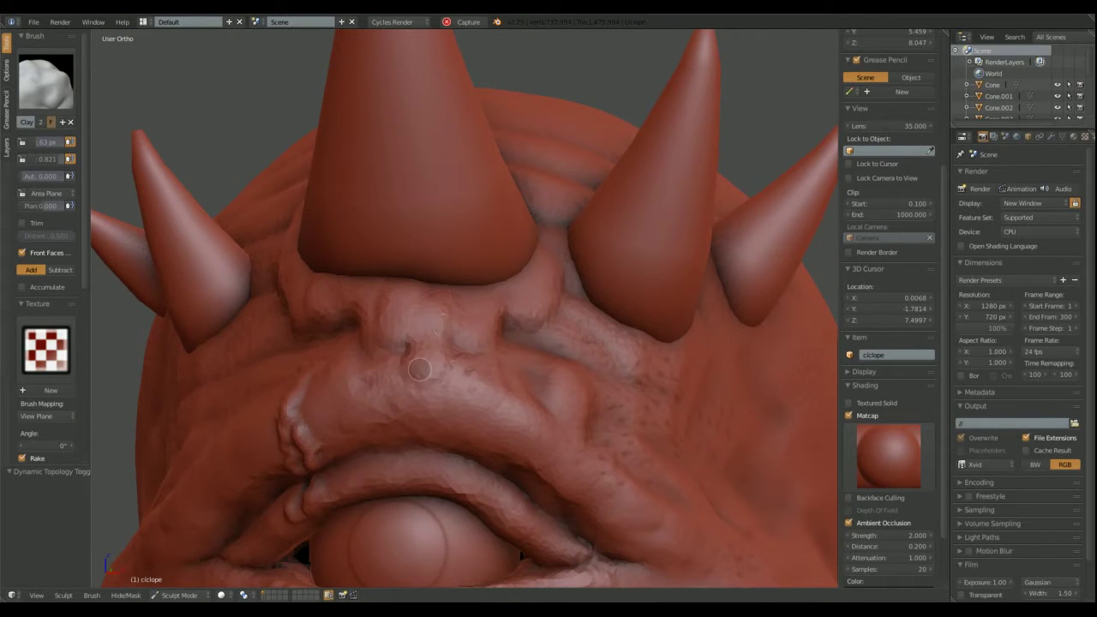
middle_click_drag(419, 368, 382, 347)
middle_click_drag(441, 374, 343, 364)
left_click_drag(343, 364, 477, 392)
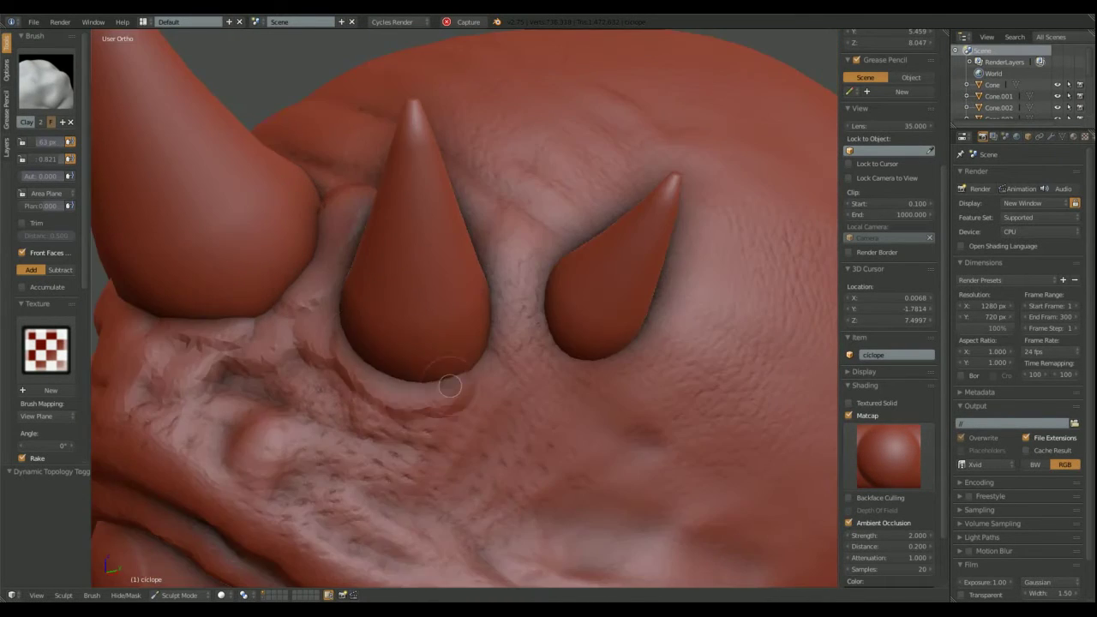
mouse_move(476, 258)
middle_mouse_down()
mouse_move(520, 232)
mouse_move(452, 259)
middle_mouse_up()
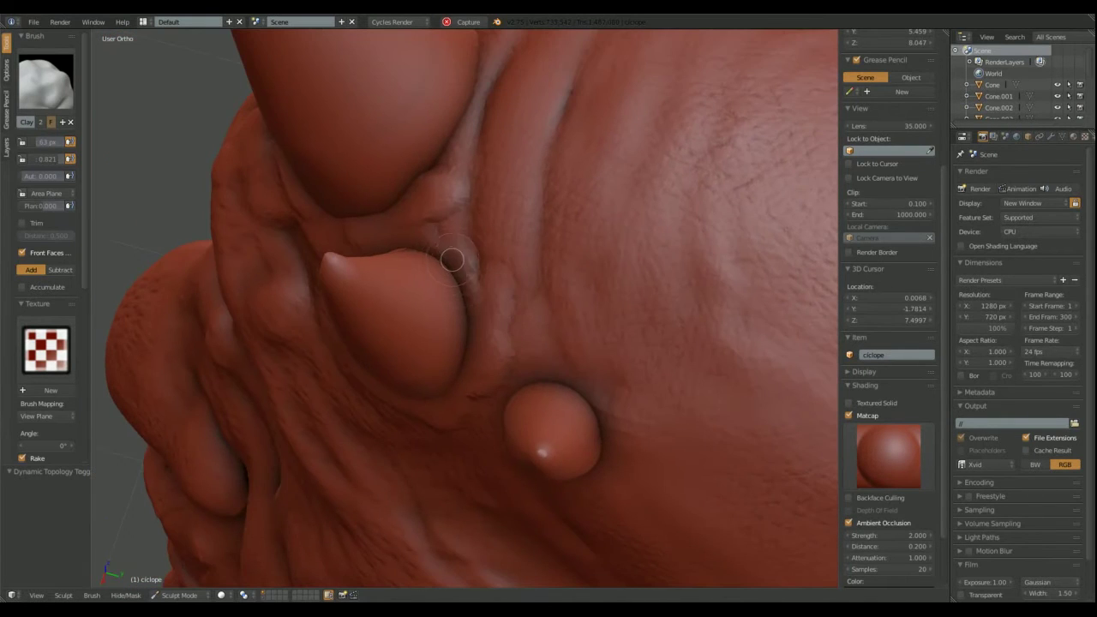
mouse_move(447, 353)
middle_mouse_down()
mouse_move(467, 334)
mouse_move(411, 293)
middle_mouse_up()
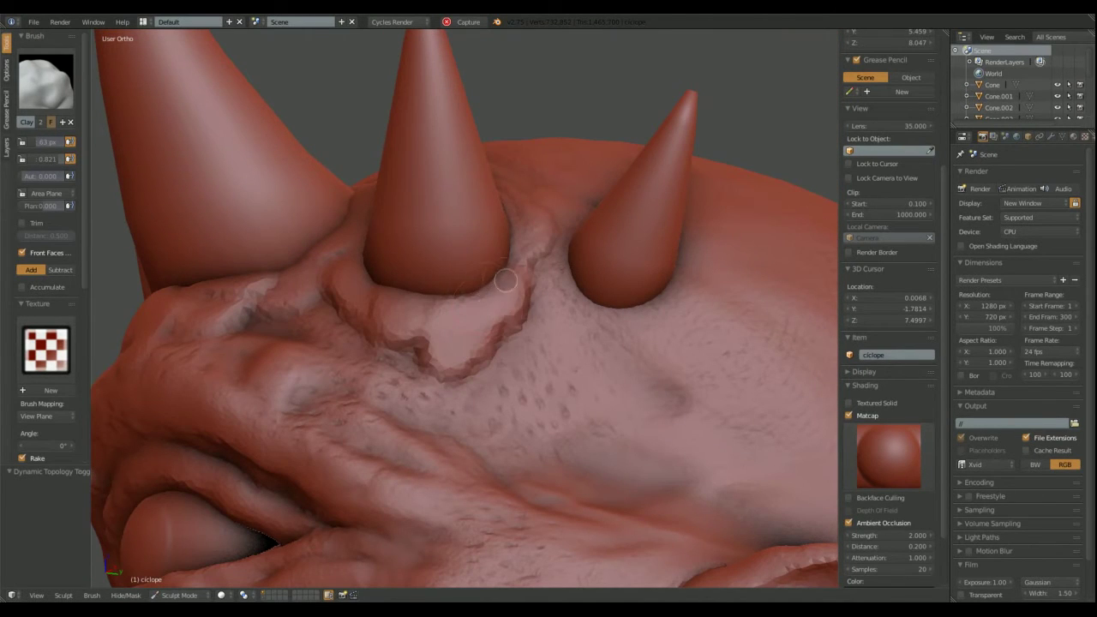
scroll(34, 368, "down", 4)
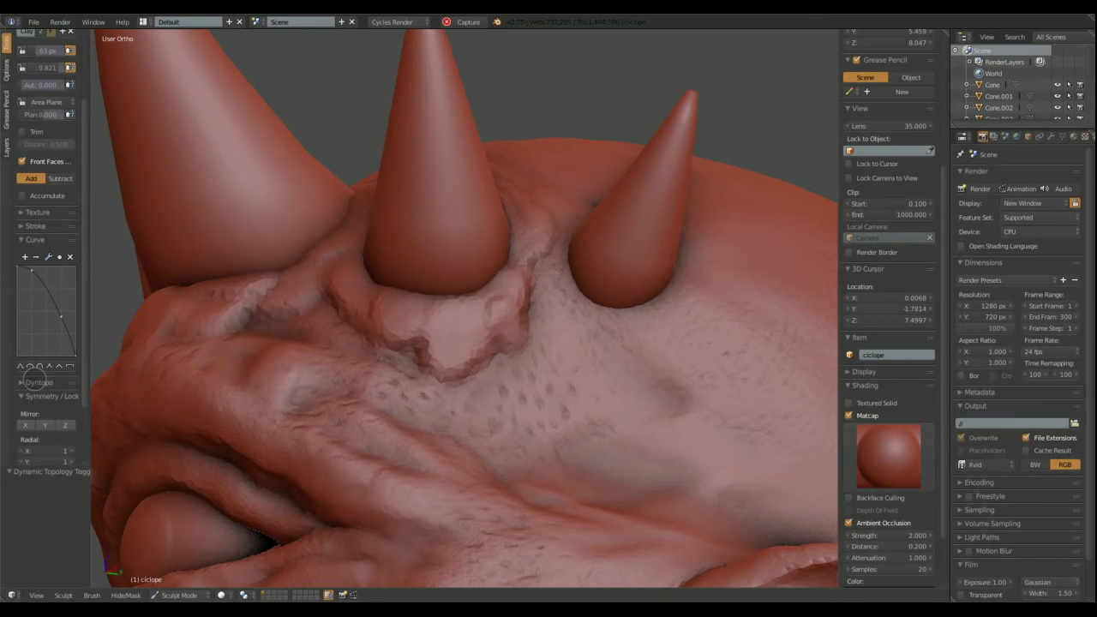
Review the sculpted horn bases, brow, eye, mouth and neck from many angles
mouse_move(490, 300)
middle_mouse_down()
mouse_move(350, 228)
mouse_move(435, 269)
mouse_move(424, 370)
middle_mouse_up()
mouse_move(422, 324)
middle_mouse_down()
mouse_move(542, 297)
mouse_move(411, 283)
mouse_move(457, 311)
mouse_move(463, 414)
mouse_move(467, 377)
middle_mouse_up()
middle_click_drag(540, 387, 519, 311)
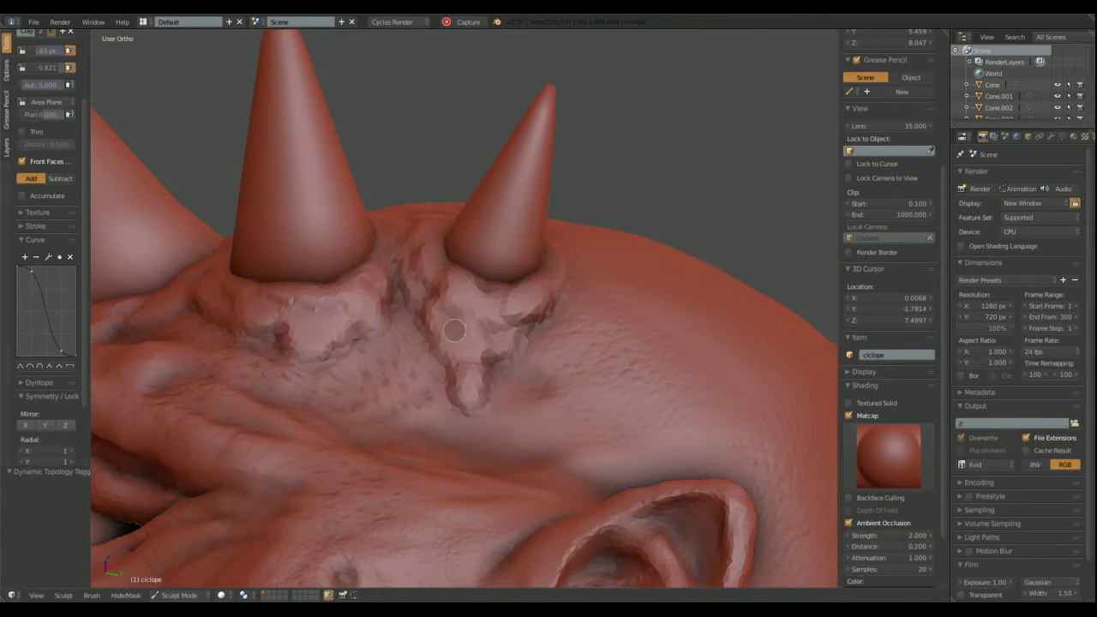
middle_click_drag(454, 330, 420, 327)
mouse_move(283, 257)
middle_mouse_down()
mouse_move(379, 265)
mouse_move(462, 340)
middle_mouse_up()
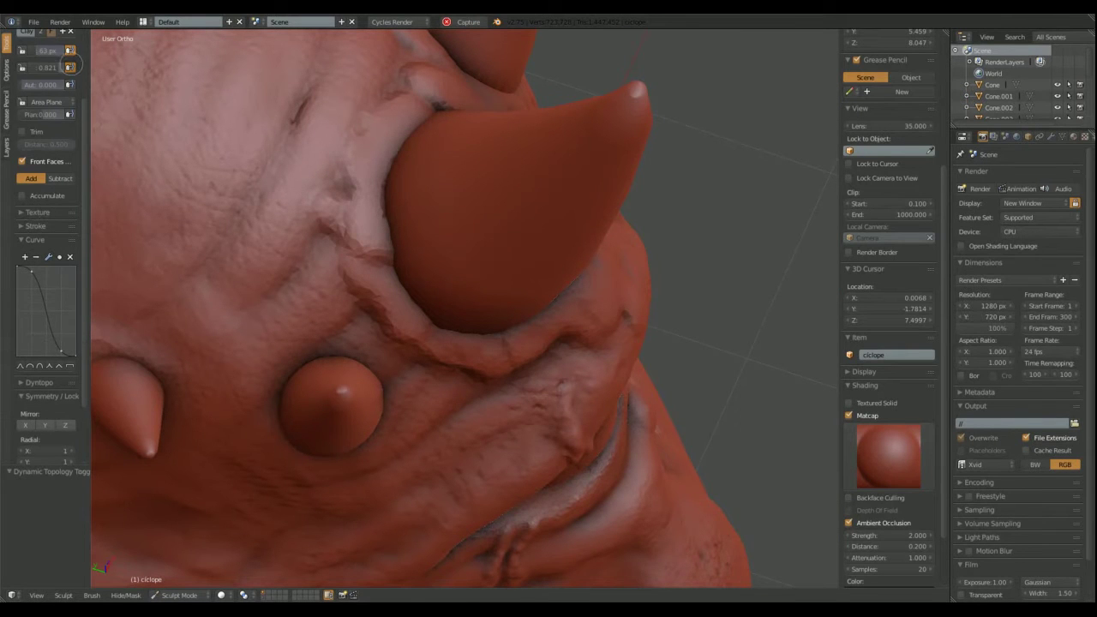
mouse_move(440, 294)
middle_mouse_down()
mouse_move(339, 365)
mouse_move(296, 353)
mouse_move(314, 326)
mouse_move(293, 320)
mouse_move(317, 314)
middle_mouse_up()
mouse_move(399, 371)
middle_mouse_down()
mouse_move(329, 298)
mouse_move(325, 257)
mouse_move(350, 299)
mouse_move(325, 314)
mouse_move(294, 254)
mouse_move(354, 240)
middle_mouse_up()
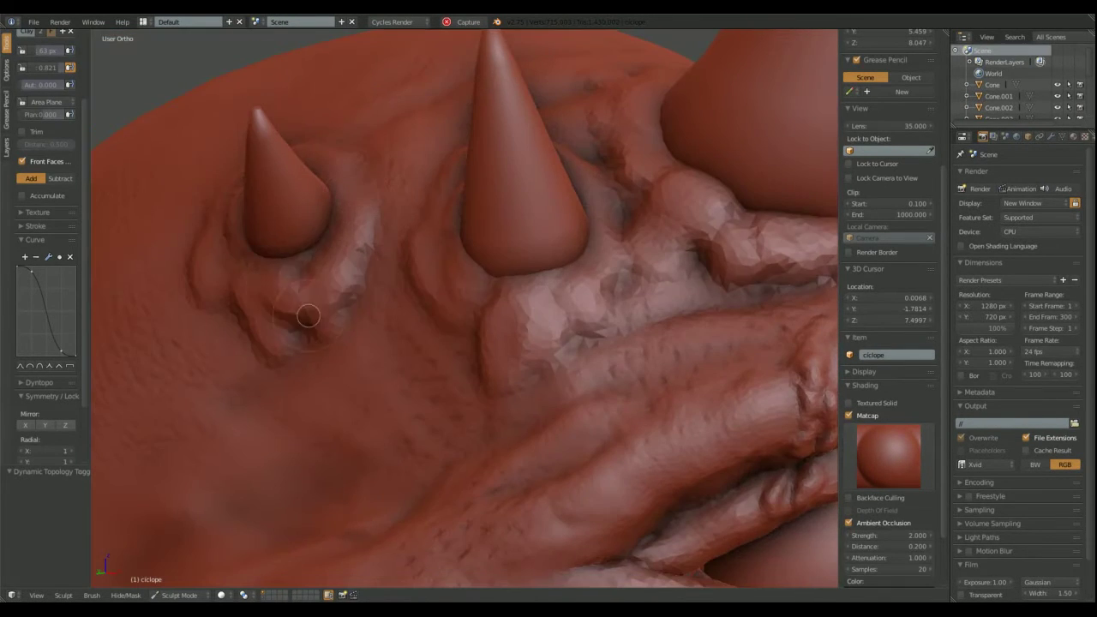
mouse_move(308, 316)
middle_mouse_down()
mouse_move(282, 317)
mouse_move(355, 318)
mouse_move(604, 270)
mouse_move(426, 297)
middle_mouse_up()
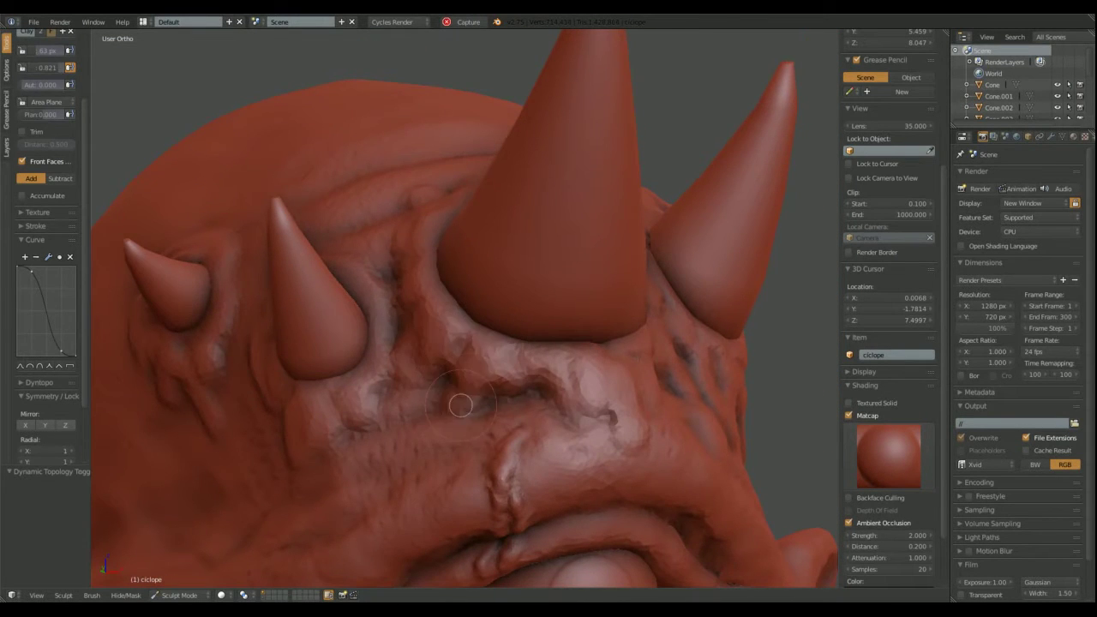
middle_click_drag(460, 406, 657, 304)
mouse_move(567, 372)
middle_mouse_down()
mouse_move(588, 348)
mouse_move(418, 289)
middle_mouse_up()
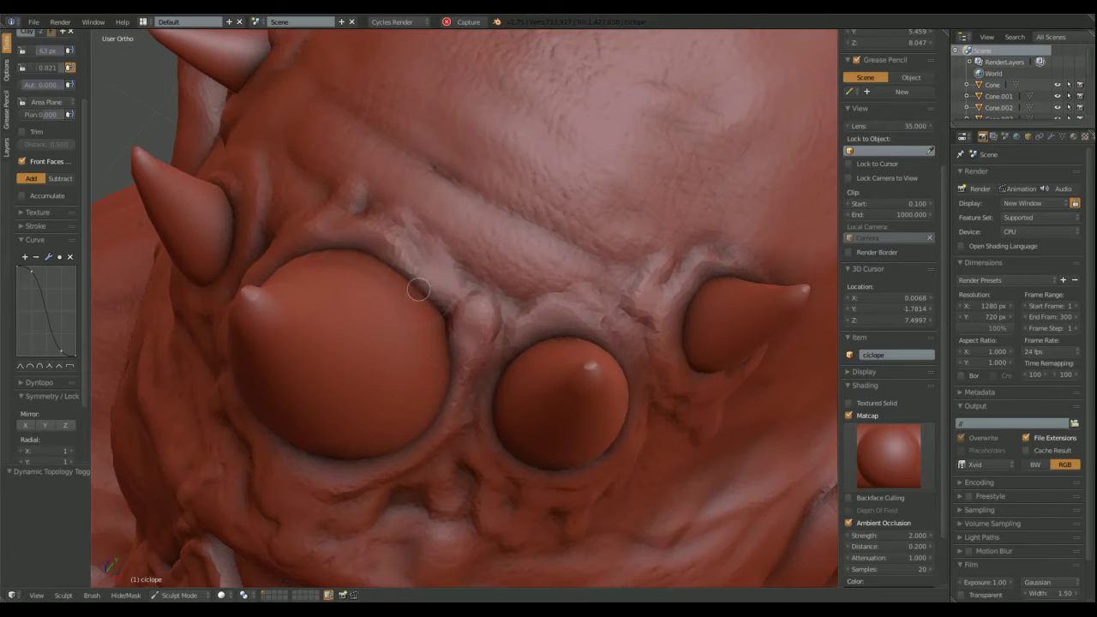
mouse_move(381, 224)
middle_mouse_down()
mouse_move(429, 283)
mouse_move(458, 299)
mouse_move(468, 234)
middle_mouse_up()
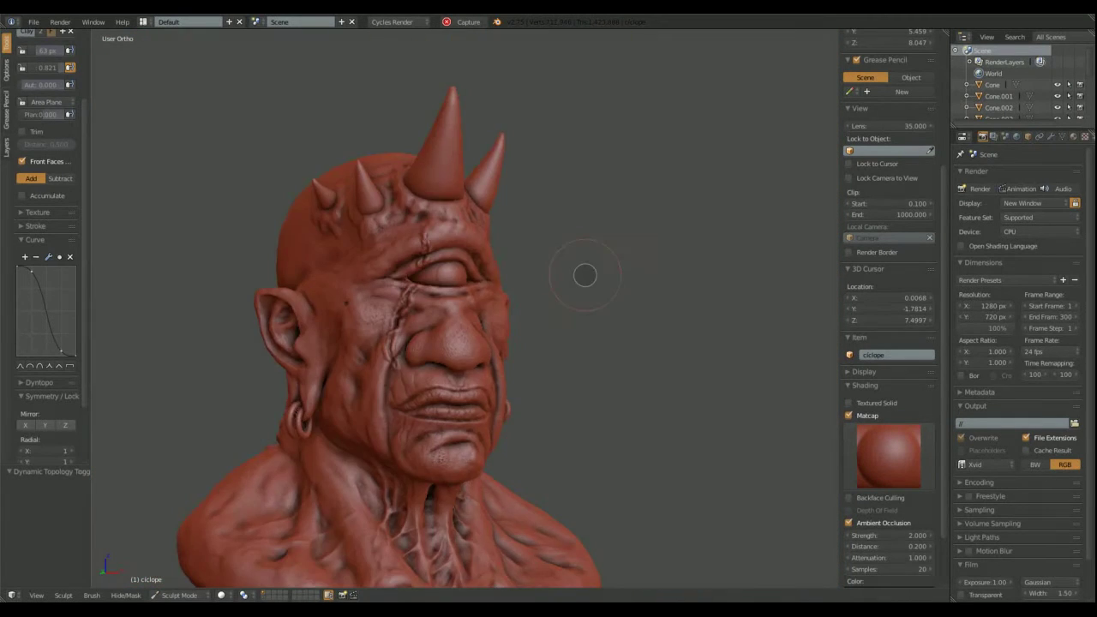
middle_click_drag(582, 274, 199, 140)
mouse_move(611, 243)
middle_mouse_down()
mouse_move(538, 318)
mouse_move(346, 407)
middle_mouse_up()
Orbit between frontal and profile views to check the sculpted head's silhouette
scroll(346, 406, "up", 4)
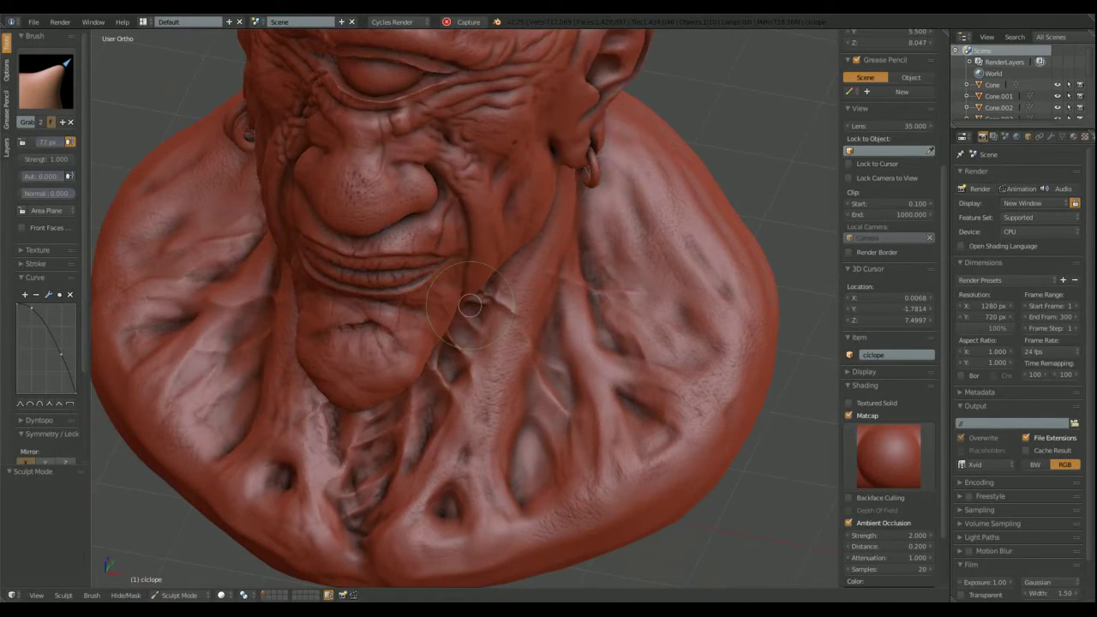
middle_click_drag(469, 306, 279, 313)
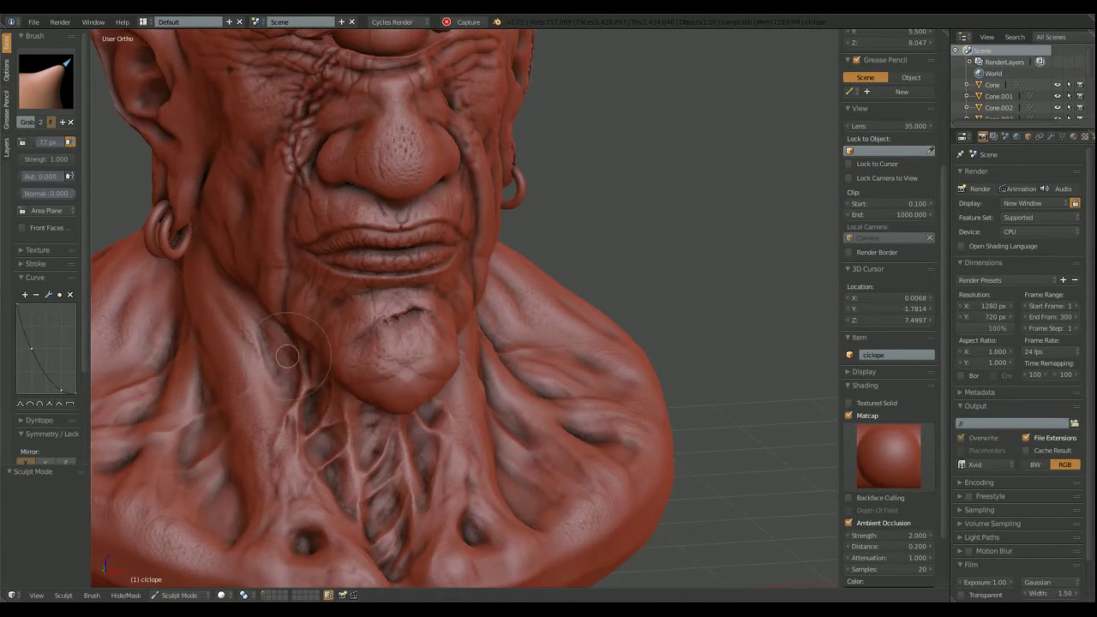
mouse_move(275, 309)
middle_mouse_down()
mouse_move(232, 245)
mouse_move(257, 283)
mouse_move(404, 314)
mouse_move(206, 270)
mouse_move(237, 285)
middle_mouse_up()
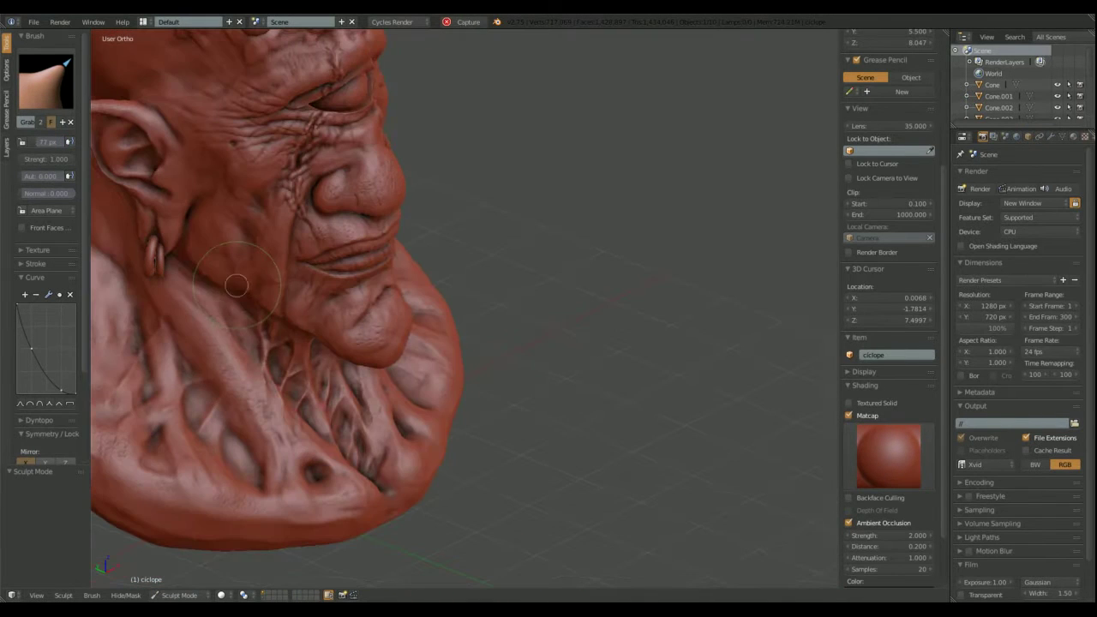
middle_click_drag(218, 323, 307, 309)
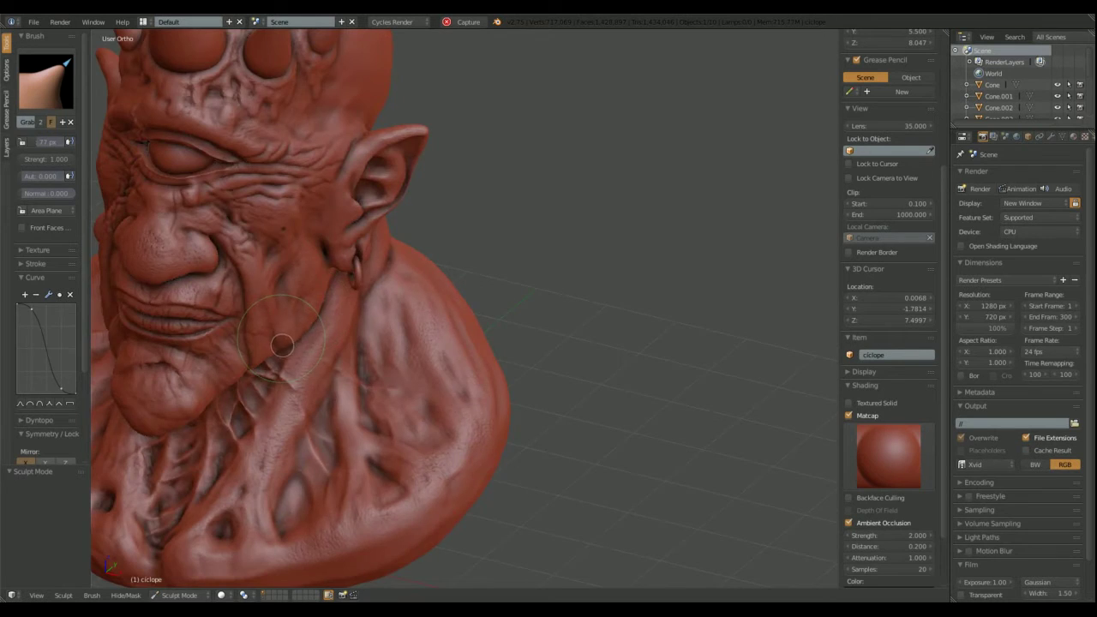
mouse_move(281, 345)
middle_mouse_down()
mouse_move(214, 334)
mouse_move(316, 296)
mouse_move(374, 323)
mouse_move(391, 249)
mouse_move(377, 257)
mouse_move(441, 293)
middle_mouse_up()
Return to Object Mode, duplicate a horn cone and rotate the copy near the mouth
left_click(179, 594)
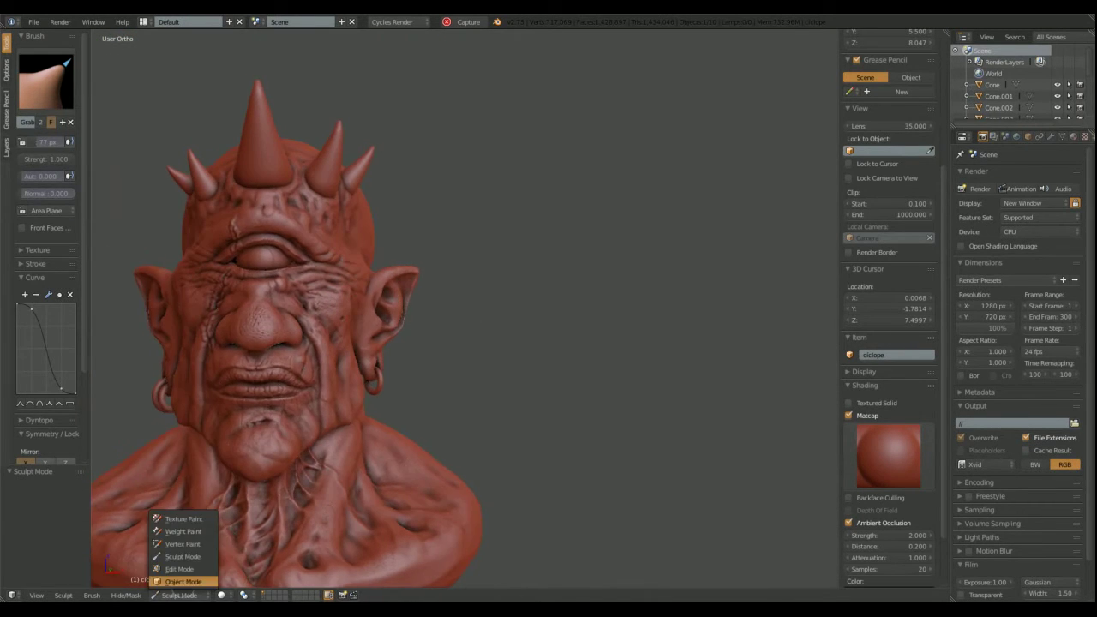
left_click(175, 580)
middle_click_drag(206, 531, 420, 493)
right_click(341, 128)
key("shift+d")
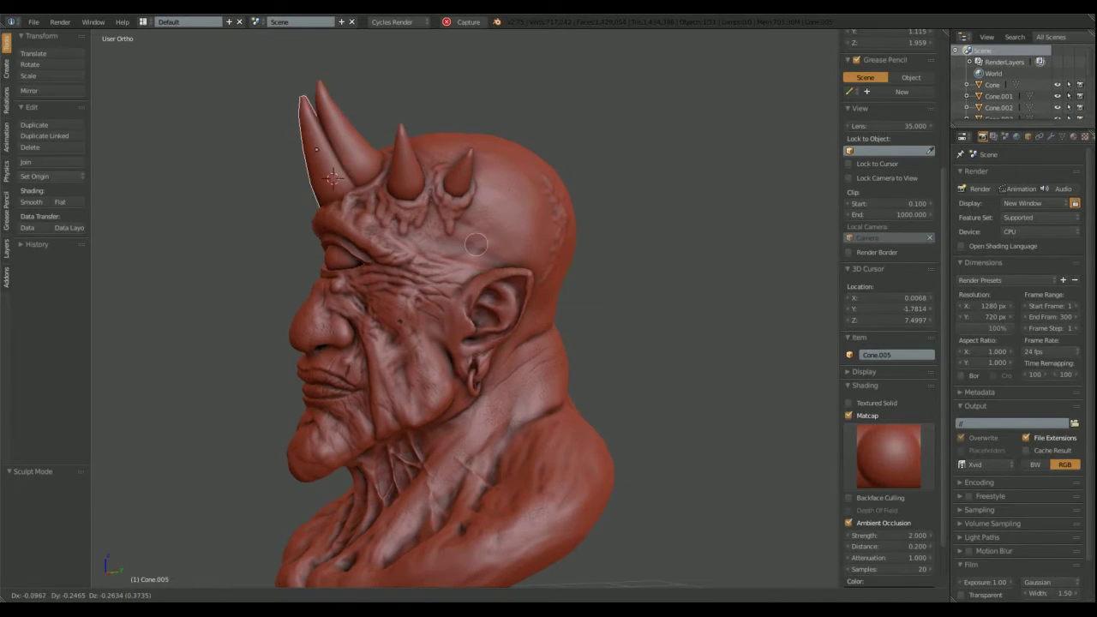
left_click(283, 360)
key("r")
left_click(259, 271)
Move the tusk under the chin and stretch it lengthwise along its local axes
middle_click_drag(259, 271, 443, 343)
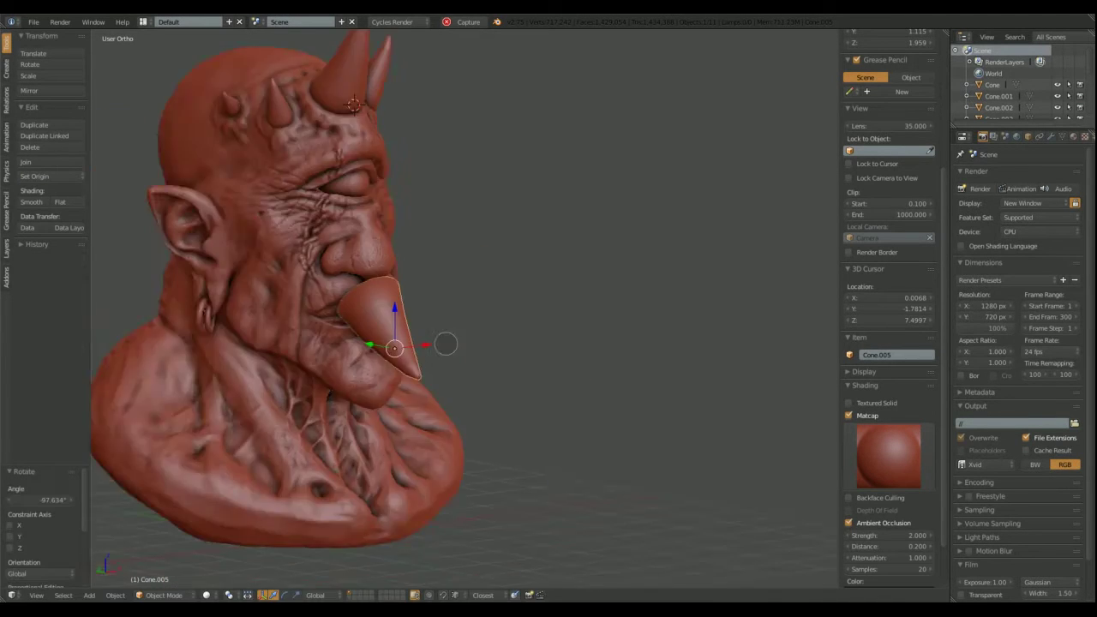
key("g")
left_click(513, 438)
key("s")
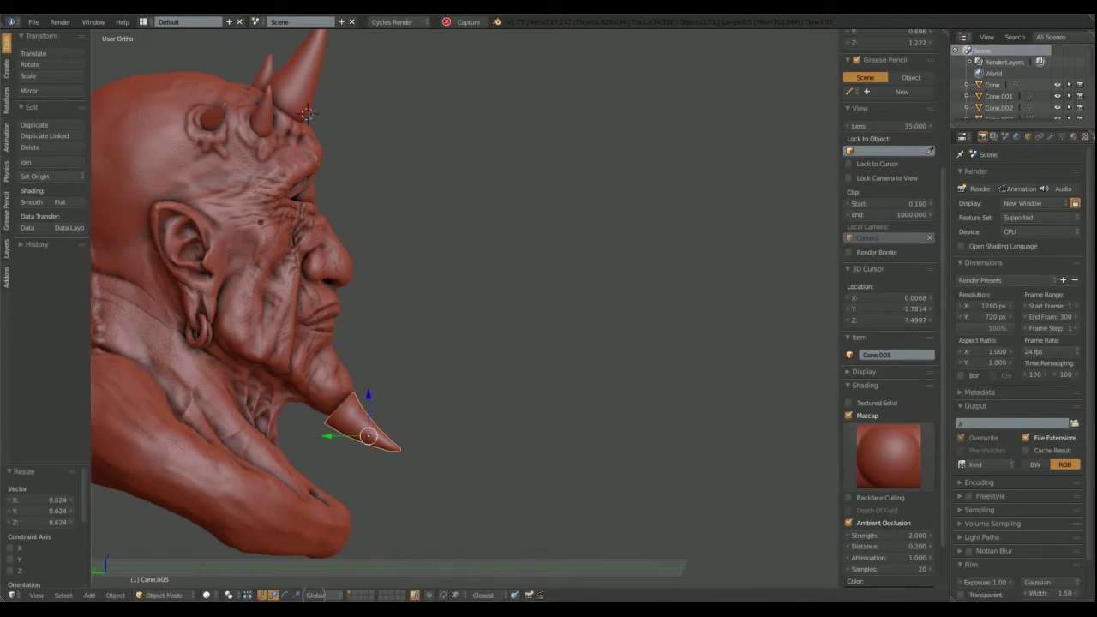
left_click(314, 595)
left_click(343, 559)
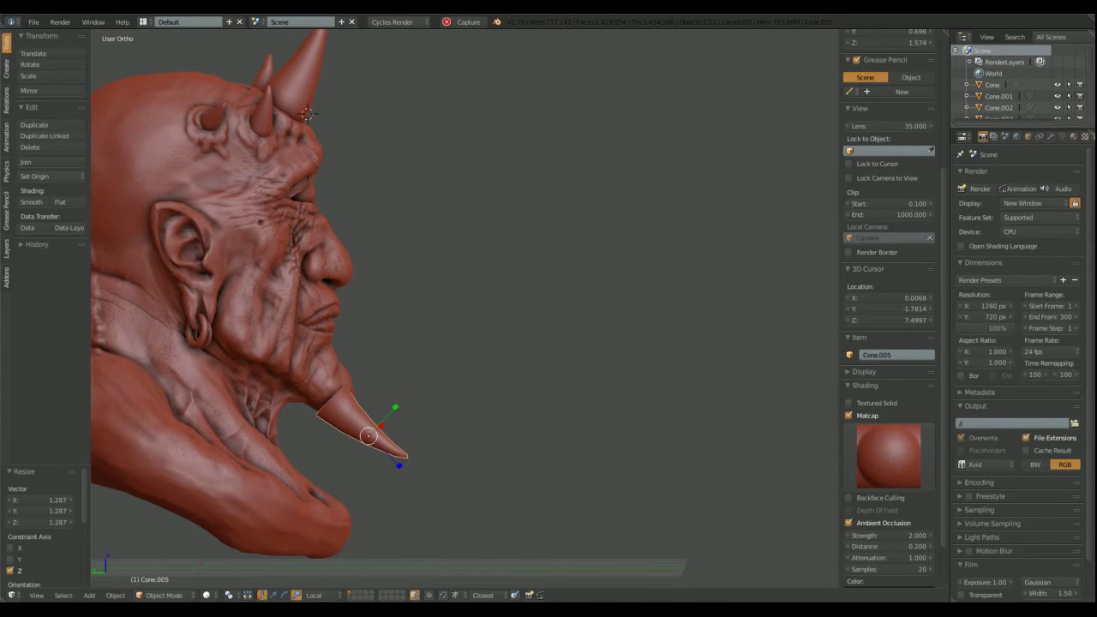
left_click(315, 594)
left_click(343, 580)
middle_click_drag(368, 435, 375, 467)
scroll(375, 466, "up", 3)
Centre the tusk under the chin along X and tilt it slightly
key("g")
key("x")
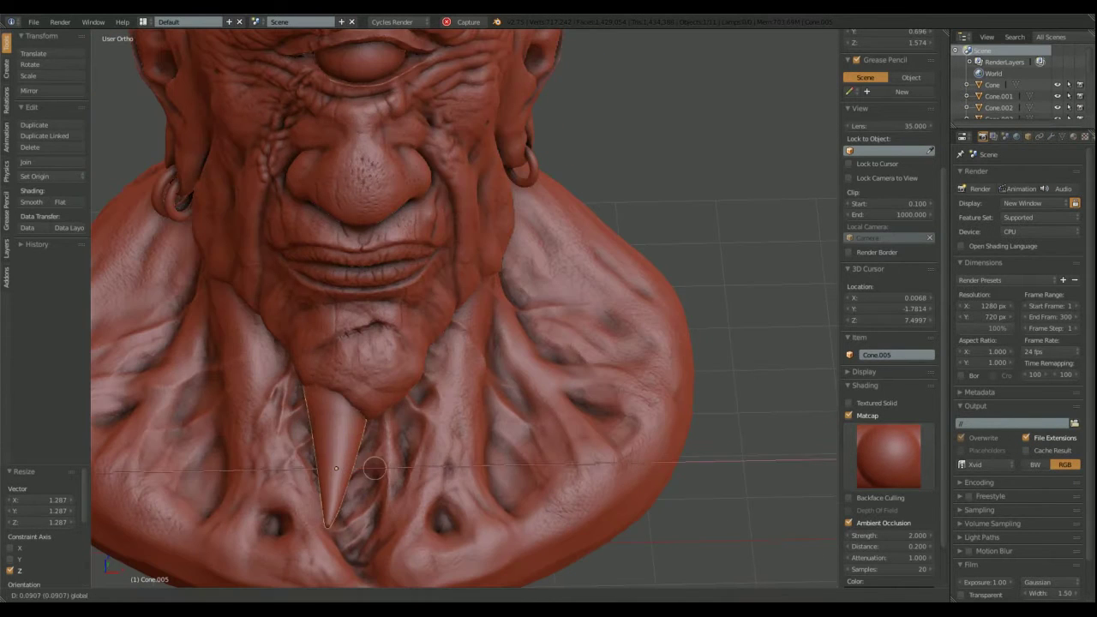
left_click(374, 467)
left_click_drag(375, 467, 381, 480)
middle_click_drag(381, 479, 532, 395)
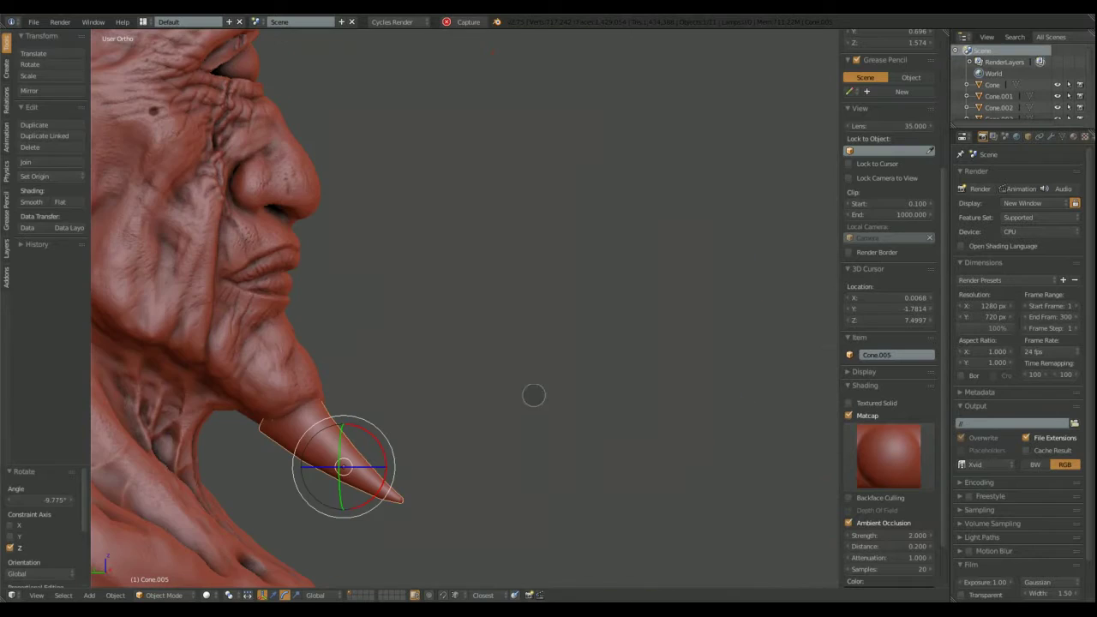
left_click(469, 426)
middle_click_drag(469, 426, 339, 348)
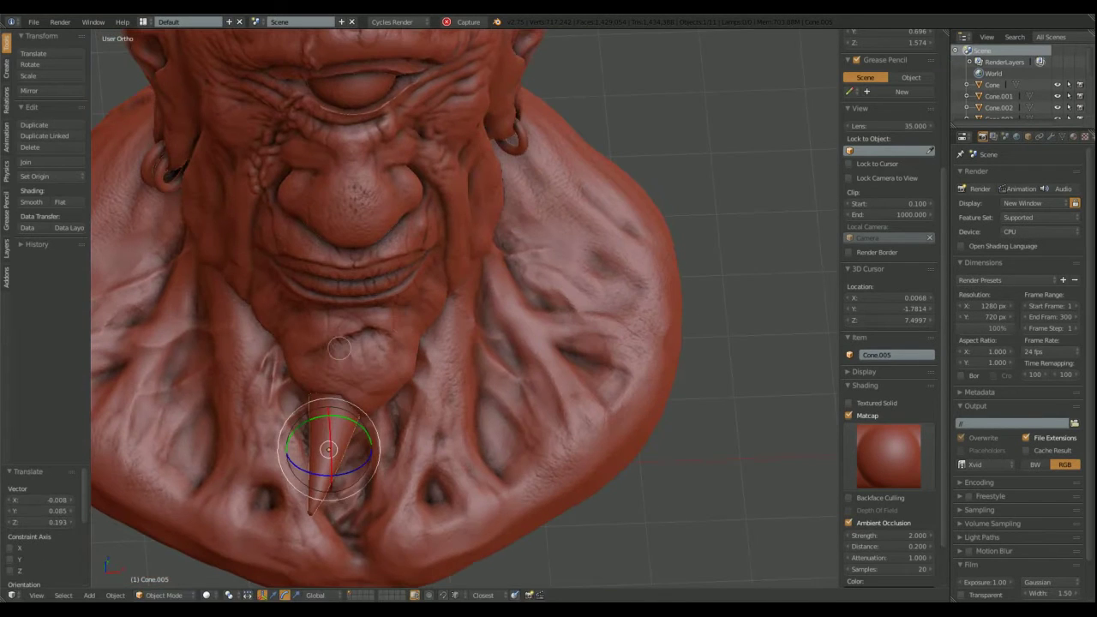
Place the second tusk beneath the chin, nudging and shrinking it
left_click(390, 369)
left_click_drag(347, 462, 368, 445)
mouse_move(369, 445)
middle_mouse_down()
mouse_move(370, 379)
mouse_move(420, 445)
mouse_move(484, 422)
mouse_move(521, 431)
mouse_move(363, 428)
mouse_move(396, 468)
mouse_move(432, 318)
middle_mouse_up()
key("g")
left_click(424, 435)
key("s")
left_click(493, 435)
key("g")
key("z")
key("z")
Duplicate the tusk into a third copy and angle it beside the others
key("s")
left_click(317, 371)
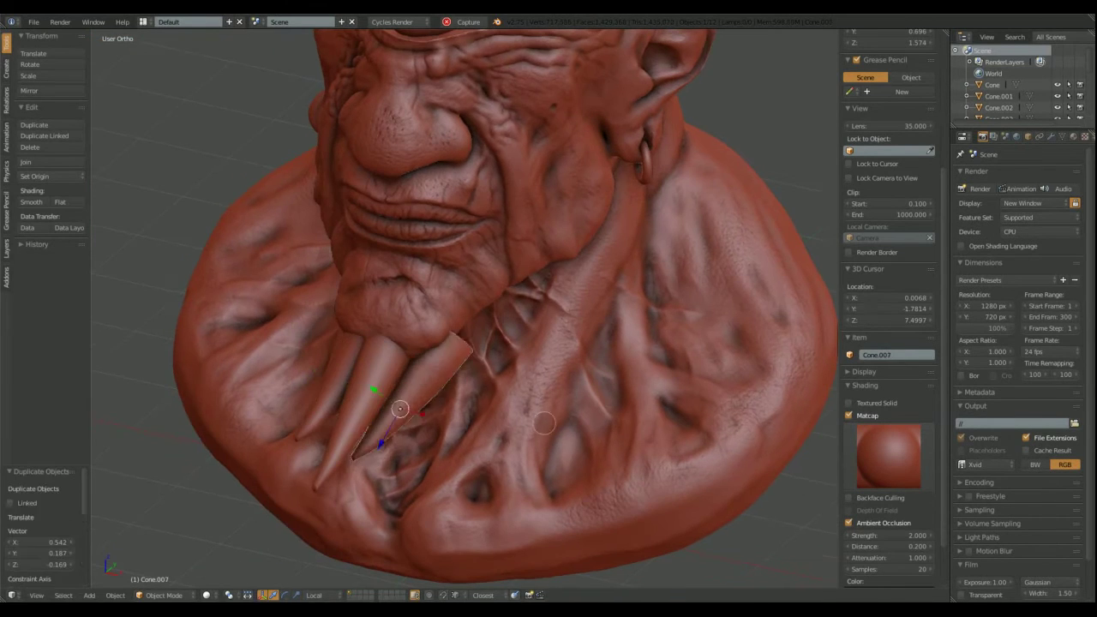
middle_click_drag(524, 421, 541, 417)
key("shift+d")
key("r")
left_click(564, 342)
mouse_move(564, 343)
middle_mouse_down()
mouse_move(532, 346)
mouse_move(463, 396)
mouse_move(540, 403)
mouse_move(480, 403)
middle_mouse_up()
Rotate and reposition the third copy into place near the jaw
key("g")
key("r")
left_click(540, 402)
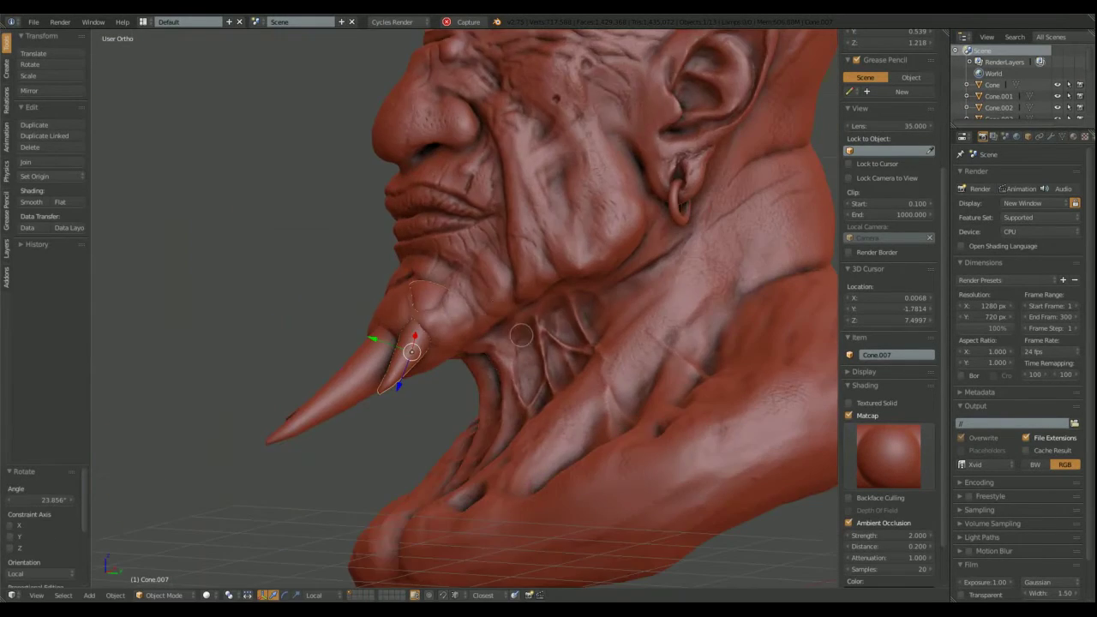
key("g")
left_click(465, 314)
mouse_move(465, 314)
middle_mouse_down()
mouse_move(404, 379)
mouse_move(394, 360)
mouse_move(405, 354)
middle_mouse_up()
left_click(541, 295)
Tilt the new jaw spike outward and forward, then move it into position on the jaw
middle_click_drag(541, 295, 437, 390)
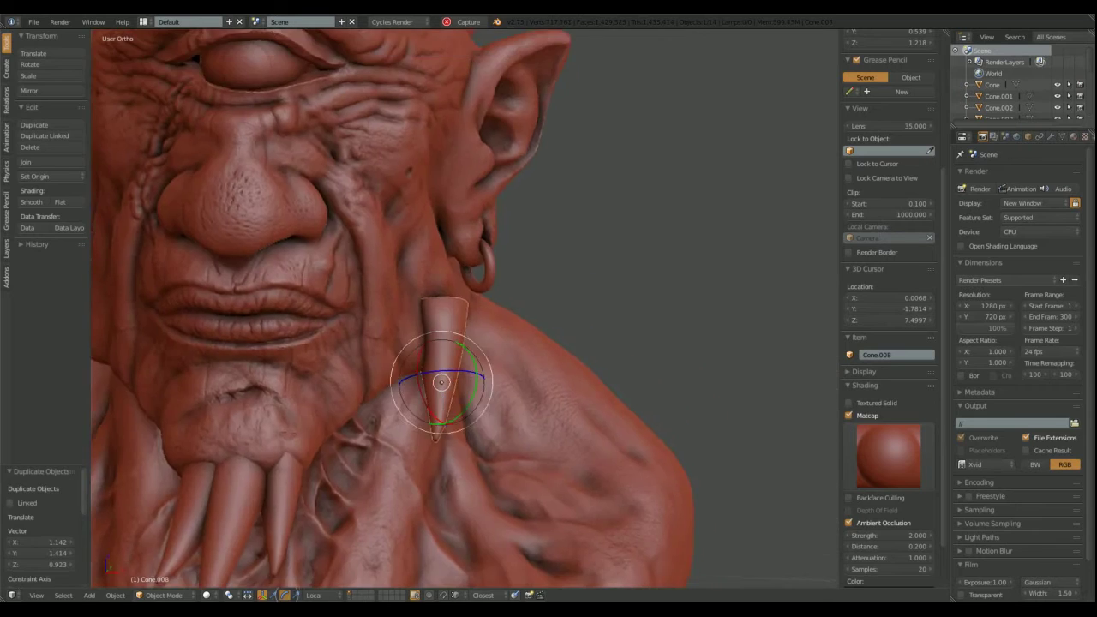
left_click_drag(463, 416, 446, 429)
mouse_move(445, 429)
middle_mouse_down()
mouse_move(411, 413)
mouse_move(411, 343)
middle_mouse_up()
left_click_drag(442, 419, 428, 445)
mouse_move(428, 445)
middle_mouse_down()
mouse_move(429, 368)
mouse_move(505, 376)
middle_mouse_up()
key("g")
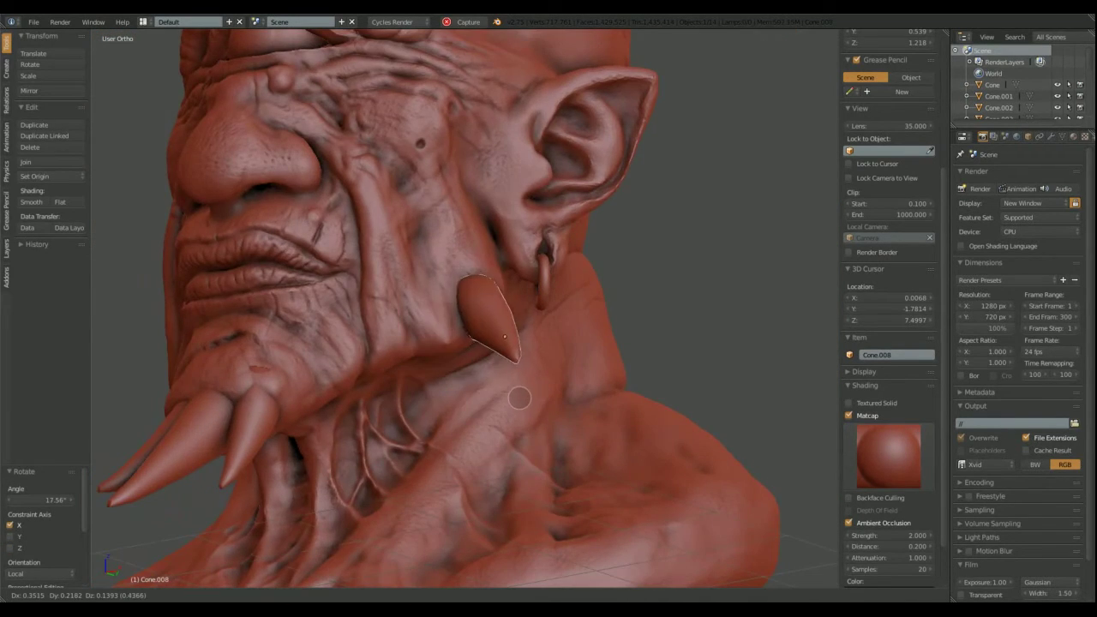
left_click(506, 336)
Duplicate the jaw spike twice, placing copies Cone.009 and Cone.010 beside Cone.008
key("shift+d")
left_click(479, 326)
middle_click_drag(480, 325, 454, 316)
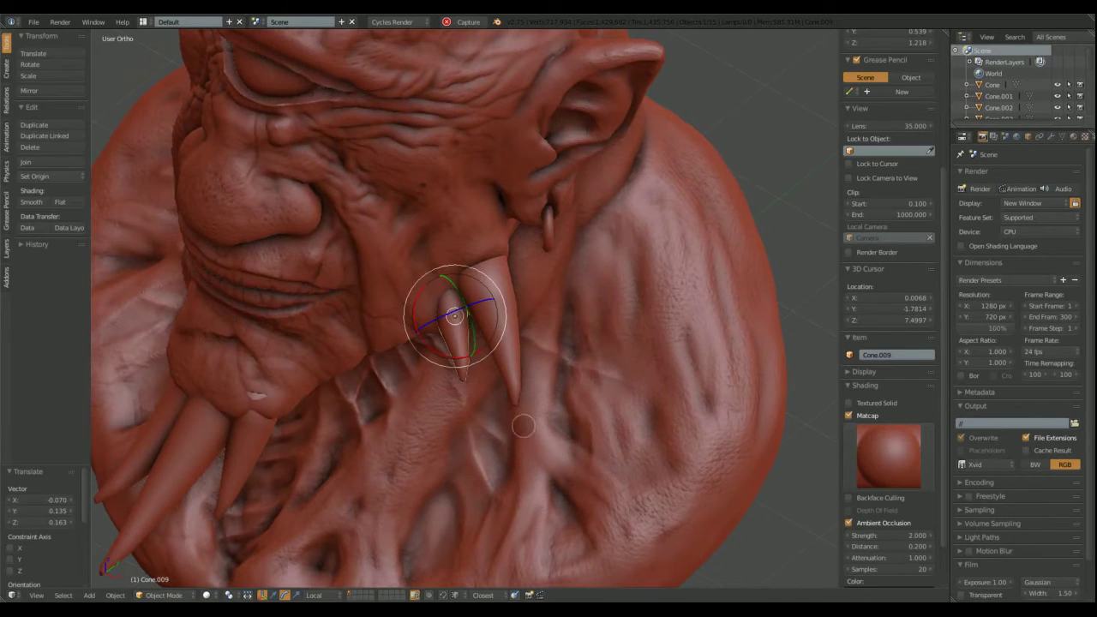
left_click(424, 364)
mouse_move(424, 364)
middle_mouse_down()
mouse_move(453, 313)
mouse_move(397, 351)
mouse_move(445, 317)
mouse_move(543, 352)
middle_mouse_up()
key("shift+d")
left_click(403, 318)
Adjust the tilt and position of the smaller jaw spikes, then select the long chin tusk
key("r")
right_click(397, 351)
key("ctrl+z")
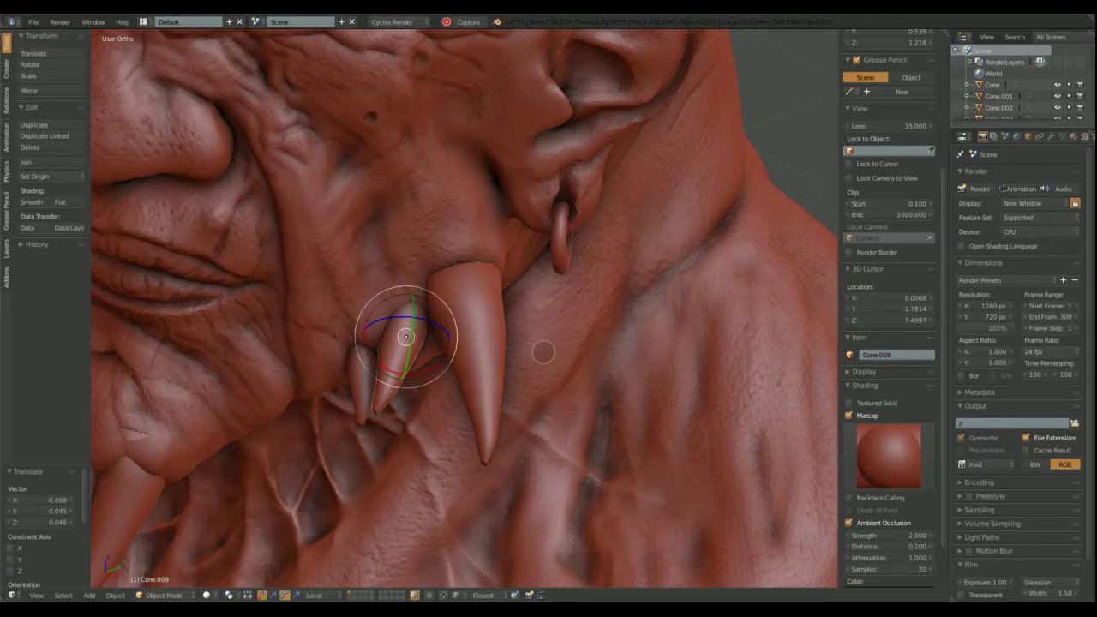
left_click(554, 416)
middle_click_drag(554, 416, 434, 302)
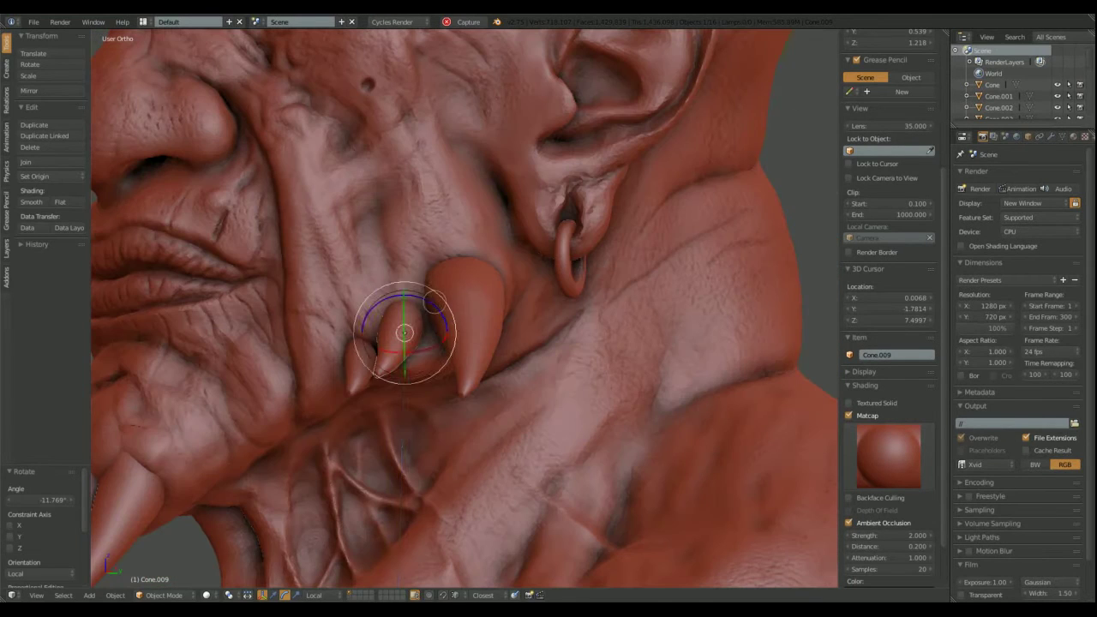
left_click(390, 341)
mouse_move(391, 341)
middle_mouse_down()
mouse_move(349, 463)
mouse_move(363, 418)
mouse_move(482, 477)
middle_mouse_up()
right_click(350, 462)
Rotate the long chin tusk forward and nudge it into position under the chin
key("r")
left_click(391, 440)
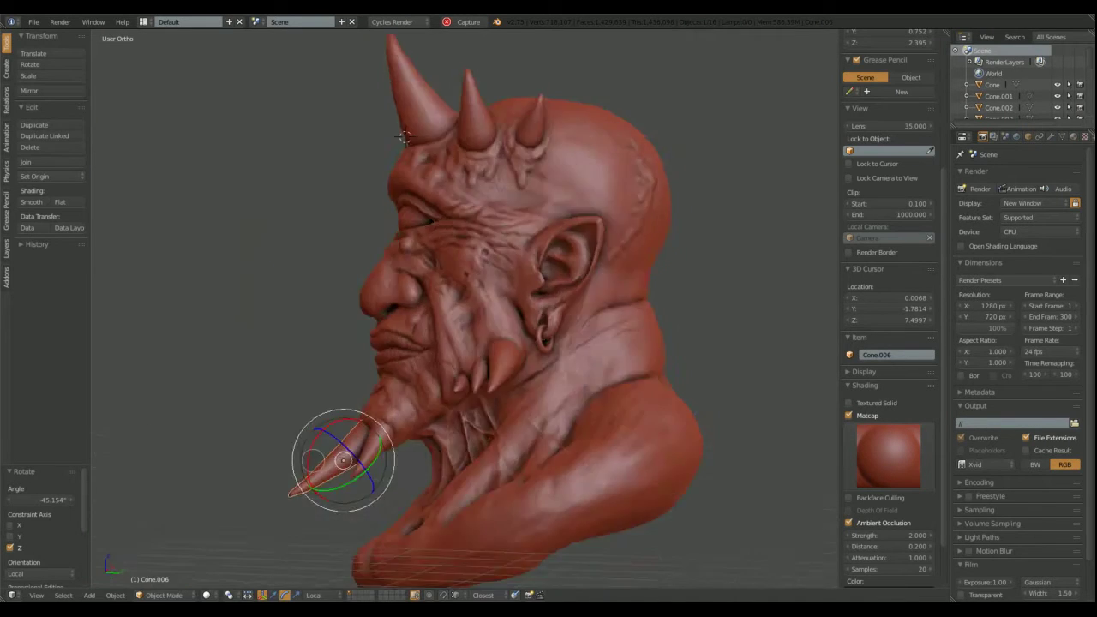
key("r")
key("x")
key("x")
left_click(406, 454)
key("g")
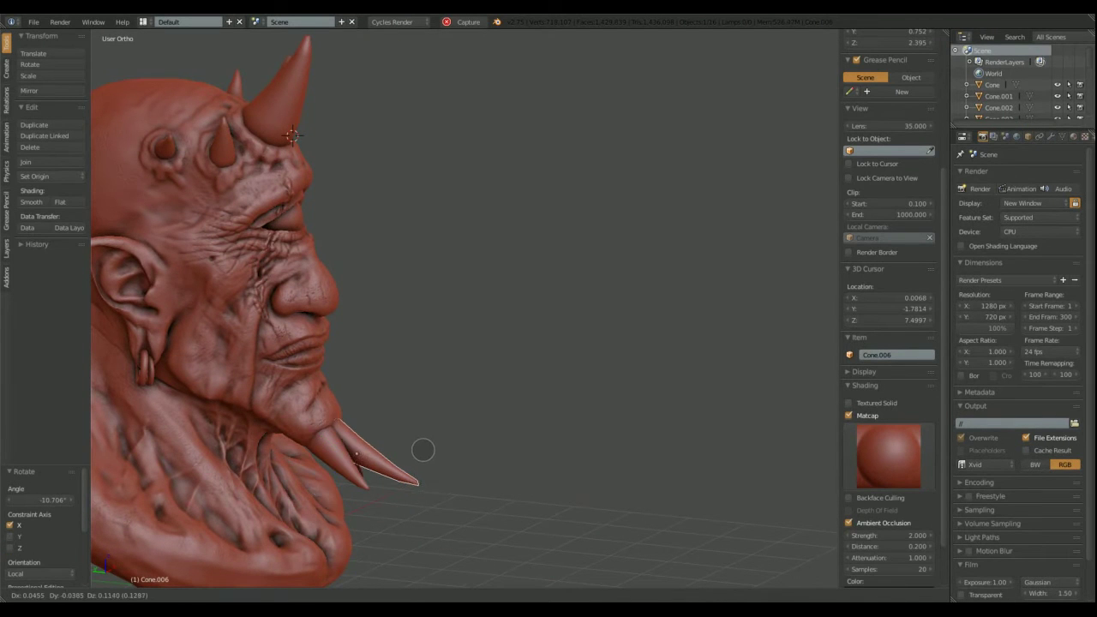
left_click(428, 450)
mouse_move(428, 450)
middle_mouse_down()
mouse_move(501, 422)
mouse_move(526, 374)
middle_mouse_up()
key("g")
left_click(498, 423)
Snap the 3D cursor to the world centre and set the pivot point to 3D Cursor
scroll(526, 374, "up", 2)
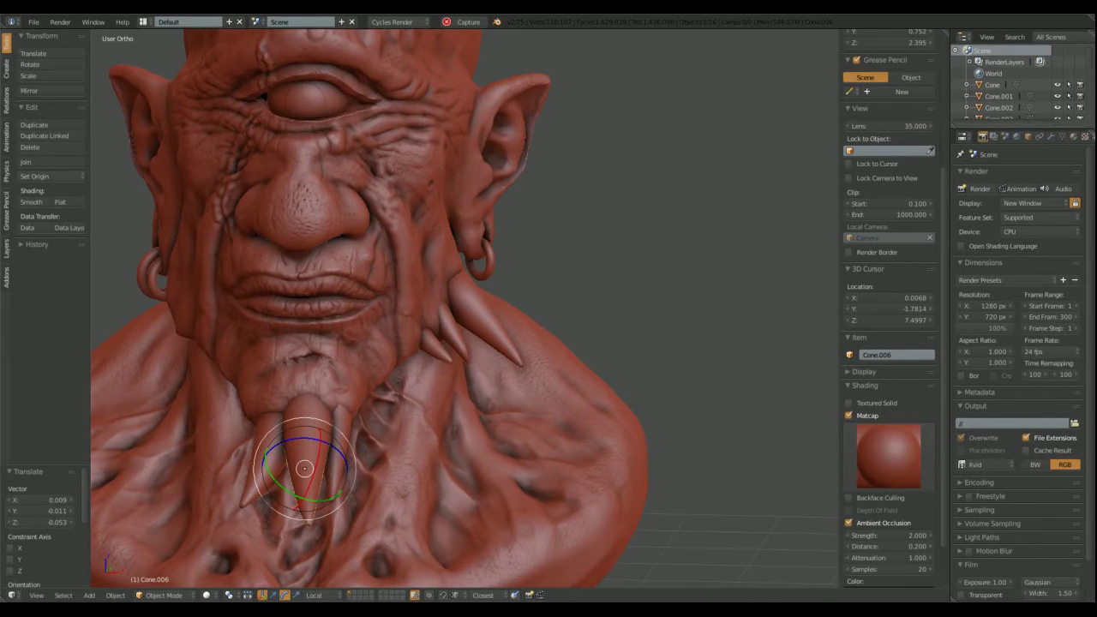
key("space")
left_click(586, 397)
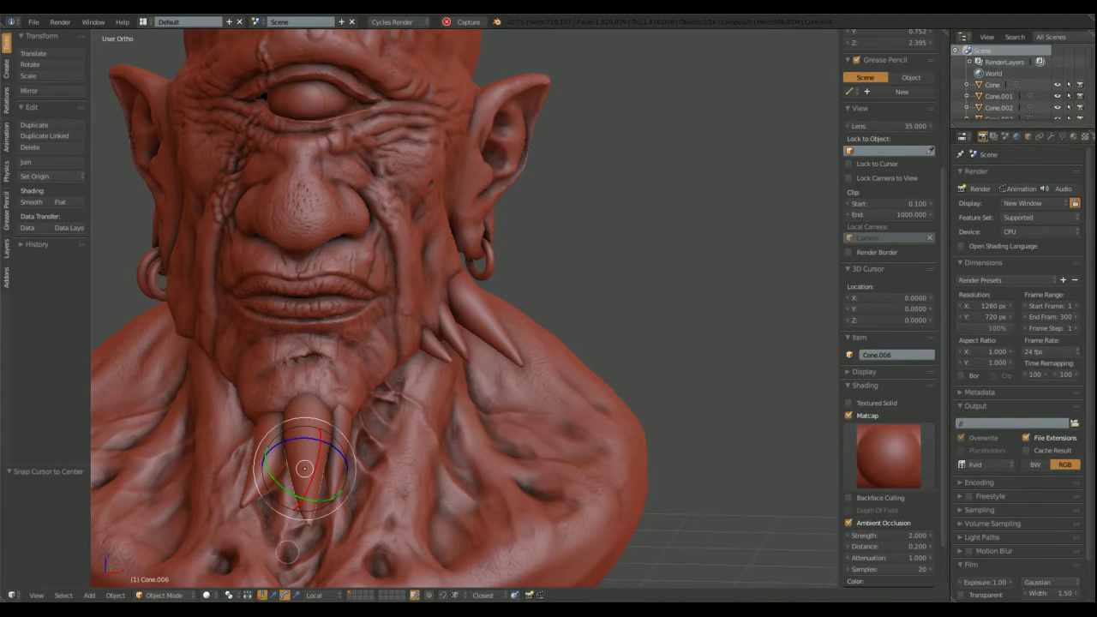
left_click(229, 595)
left_click(253, 568)
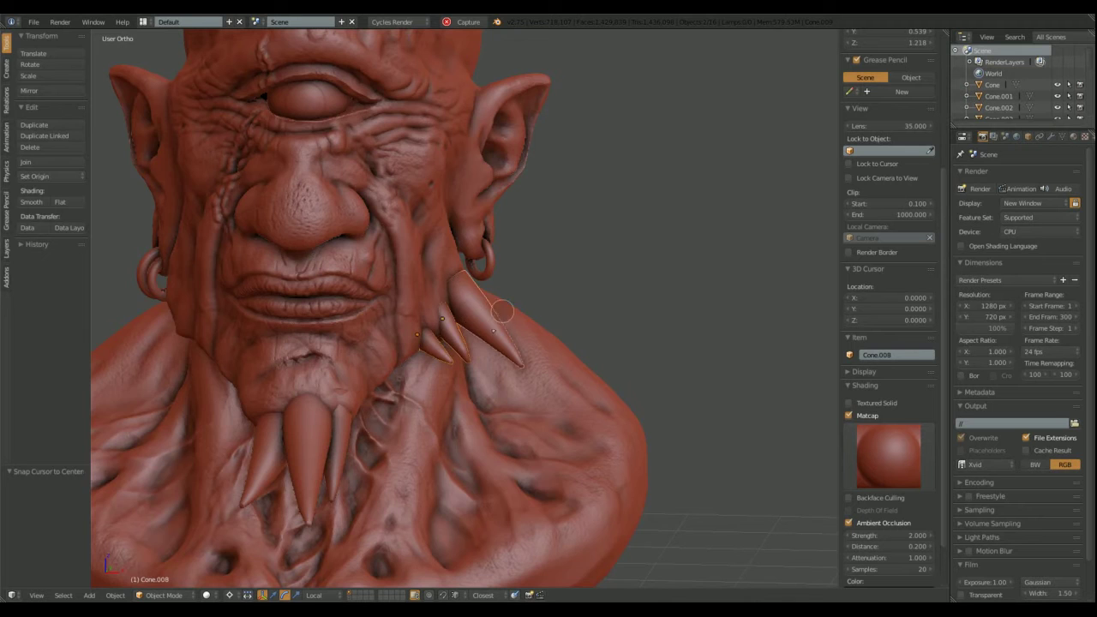
Duplicate the selected jaw spikes and mirror the copies across X onto the other cheek
mouse_move(502, 310)
middle_mouse_down()
mouse_move(606, 526)
mouse_move(612, 306)
middle_mouse_up()
key("shift+d")
right_click(692, 248)
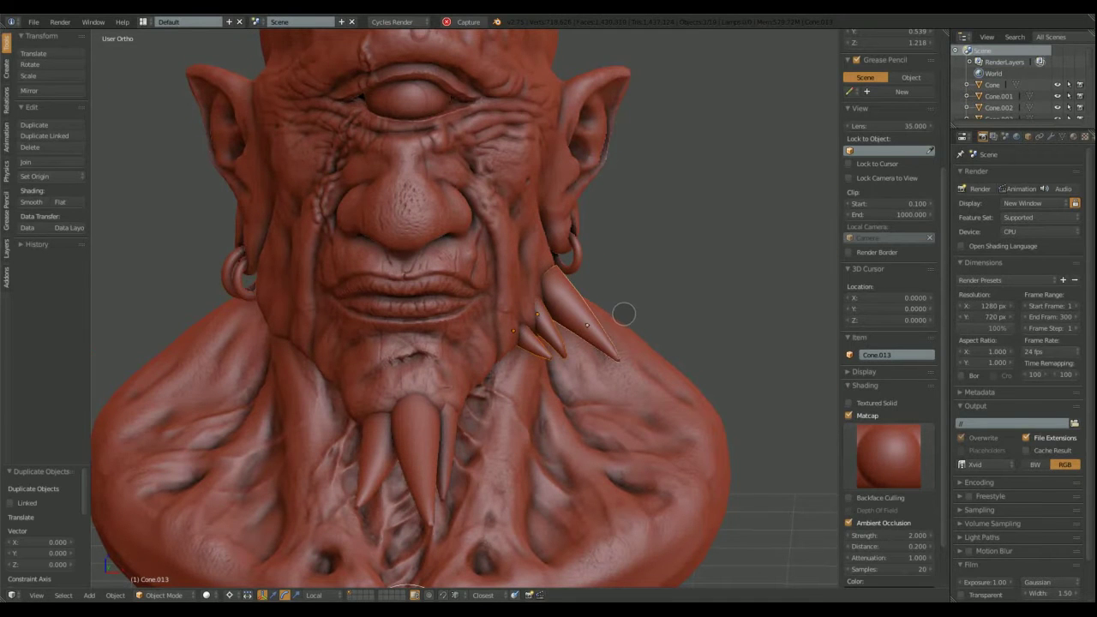
key("ctrl+m")
key("x")
key("Return")
Rotate the mirrored spikes on the left cheek so they point outward
mouse_move(619, 317)
middle_mouse_down()
mouse_move(355, 526)
mouse_move(291, 360)
middle_mouse_up()
left_click_drag(267, 339, 287, 318)
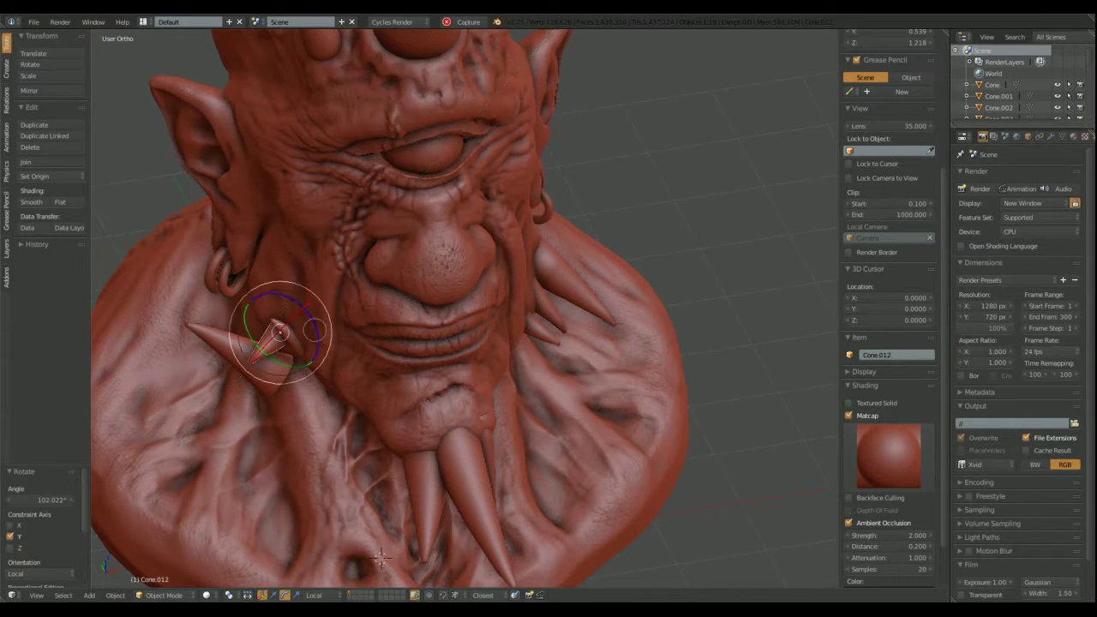
middle_click_drag(287, 319, 340, 582)
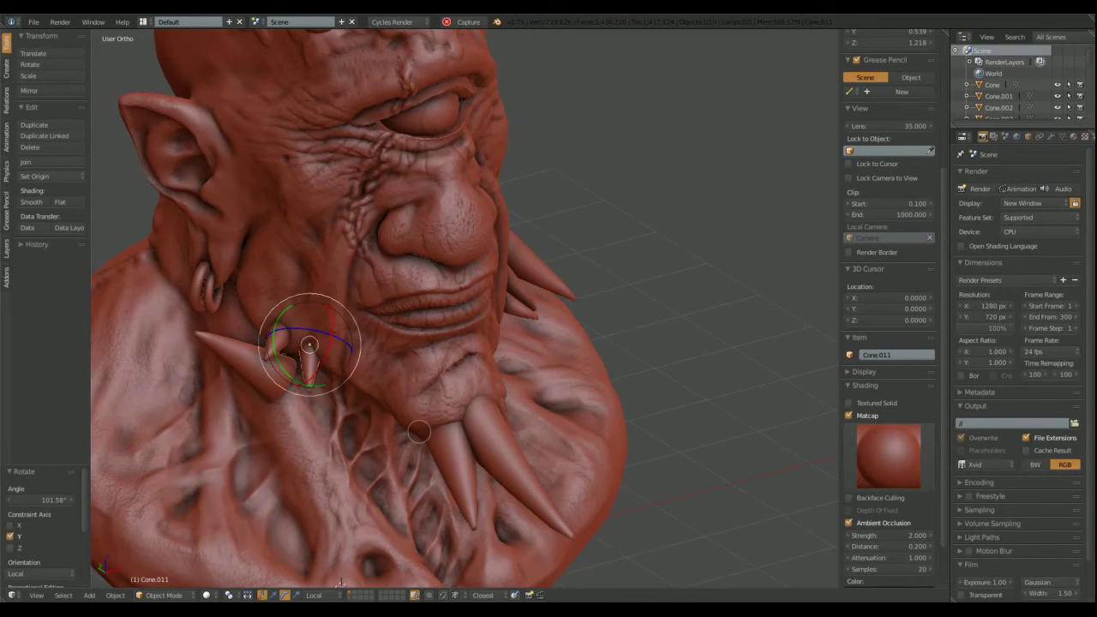
right_click(220, 355)
key("r")
mouse_move(221, 355)
middle_mouse_down()
mouse_move(146, 347)
mouse_move(248, 381)
middle_mouse_up()
left_click(146, 347)
Move another mirrored spike closer to the jaw and tilt it around its own X axis
left_click_drag(249, 381, 236, 300)
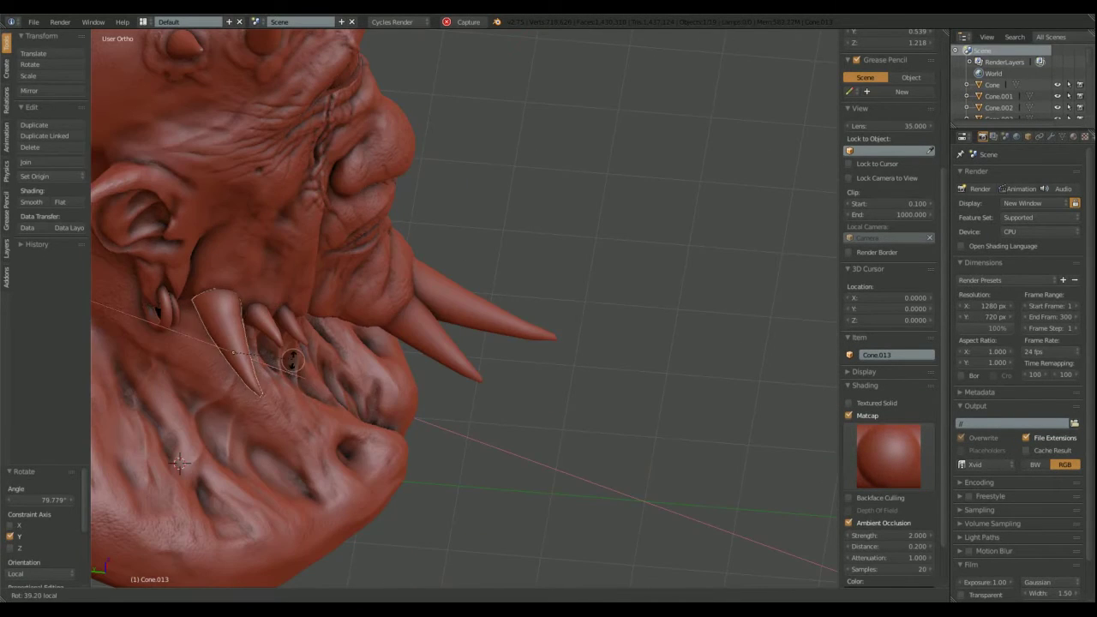
middle_click_drag(236, 300, 263, 347)
right_click(257, 338)
left_click_drag(257, 339, 262, 342)
mouse_move(262, 342)
middle_mouse_down()
mouse_move(274, 291)
mouse_move(406, 455)
middle_mouse_up()
key("r")
key("x")
key("x")
left_click(274, 291)
Shift the right-side jaw spike into place, then select the cyclops bust
right_click(557, 313)
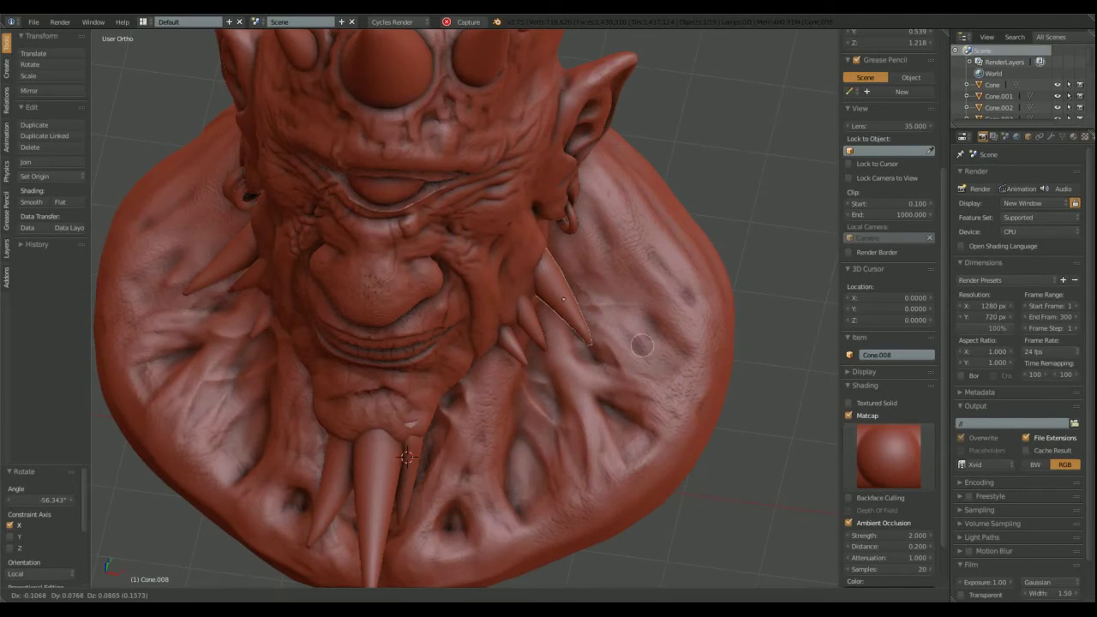
left_click_drag(562, 314, 570, 317)
mouse_move(570, 317)
middle_mouse_down()
mouse_move(595, 270)
mouse_move(531, 274)
mouse_move(610, 257)
mouse_move(431, 255)
mouse_move(480, 291)
middle_mouse_up()
scroll(625, 255, "up", 3)
right_click(431, 255)
Switch the bust back to Sculpt Mode and pick the Clay brush
left_click(162, 595)
left_click(167, 553)
left_click(46, 82)
left_click(87, 145)
Stroke clay onto the gums around the fangs, viewing the tusks and lips from several angles
scroll(479, 306, "up", 5)
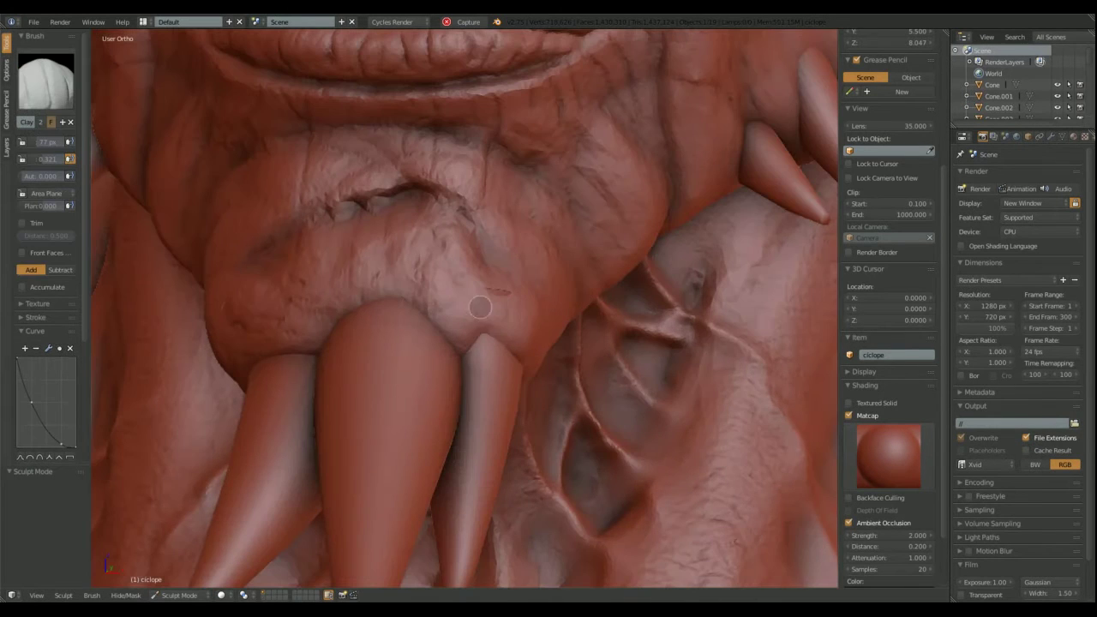
scroll(34, 331, "down", 4)
mouse_move(412, 292)
middle_mouse_down()
mouse_move(489, 274)
mouse_move(540, 365)
mouse_move(521, 399)
mouse_move(284, 369)
mouse_move(494, 192)
mouse_move(526, 200)
mouse_move(511, 240)
mouse_move(520, 260)
mouse_move(391, 344)
middle_mouse_up()
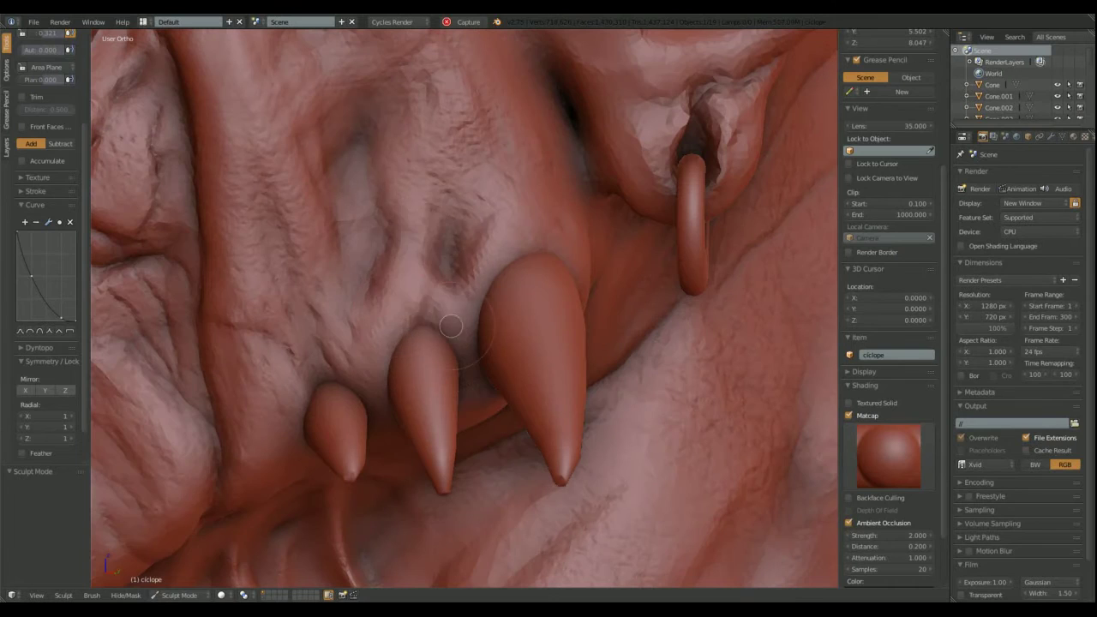
mouse_move(450, 326)
middle_mouse_down()
mouse_move(377, 351)
mouse_move(303, 311)
middle_mouse_up()
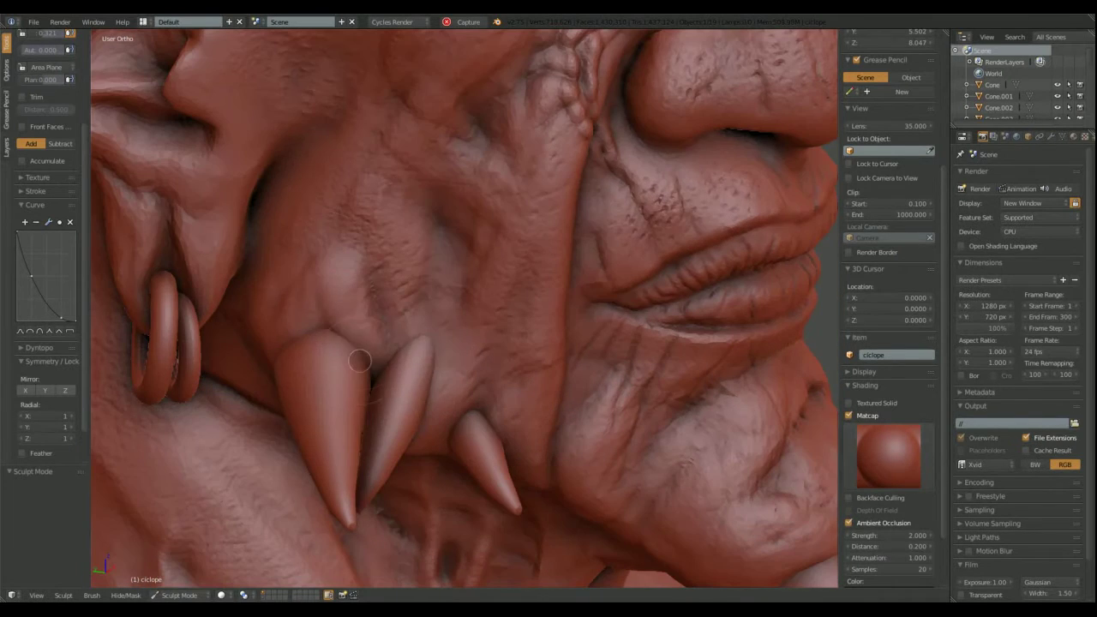
mouse_move(428, 325)
middle_mouse_down()
mouse_move(485, 337)
mouse_move(452, 430)
middle_mouse_up()
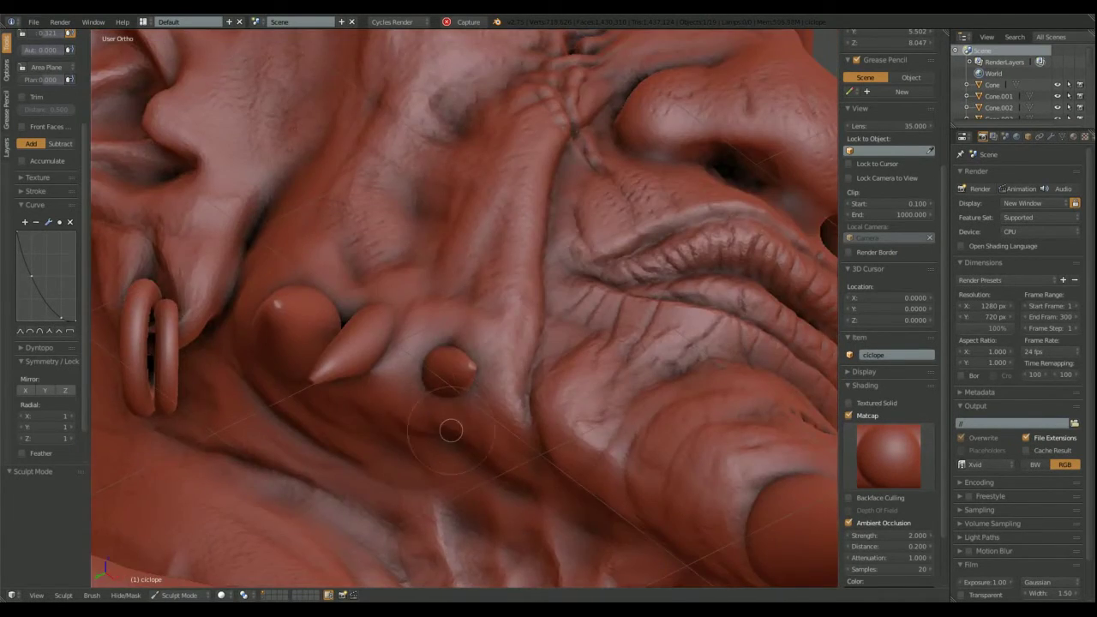
scroll(452, 430, "down", 5)
scroll(451, 430, "down", 2)
scroll(533, 314, "up", 8)
mouse_move(534, 313)
middle_mouse_down()
mouse_move(568, 291)
mouse_move(625, 334)
middle_mouse_up()
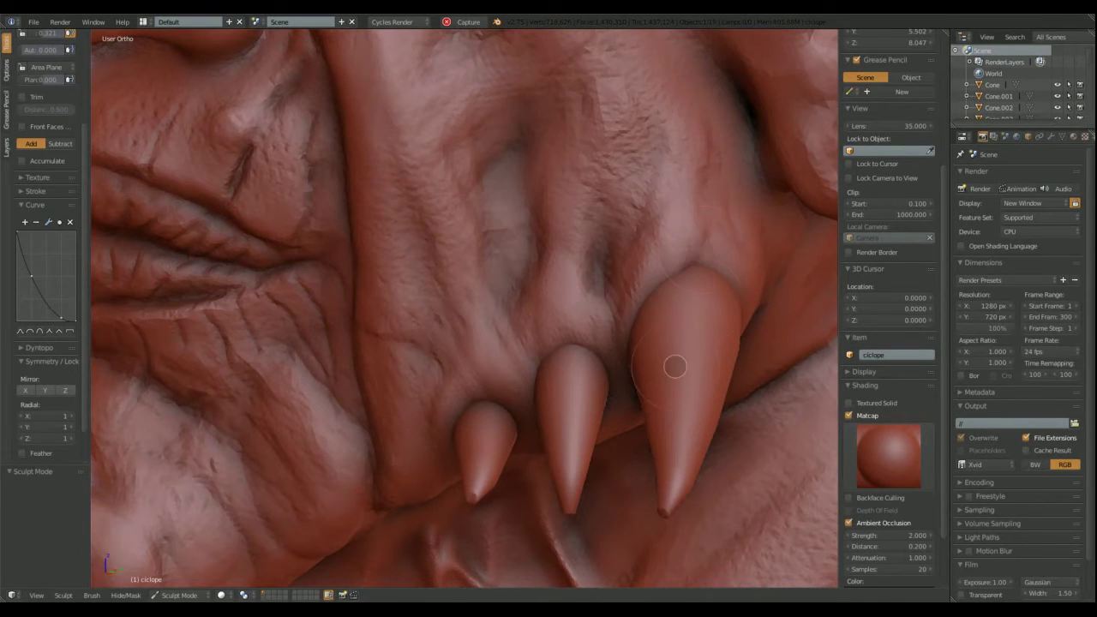
mouse_move(696, 257)
middle_mouse_down()
mouse_move(711, 273)
mouse_move(650, 236)
middle_mouse_up()
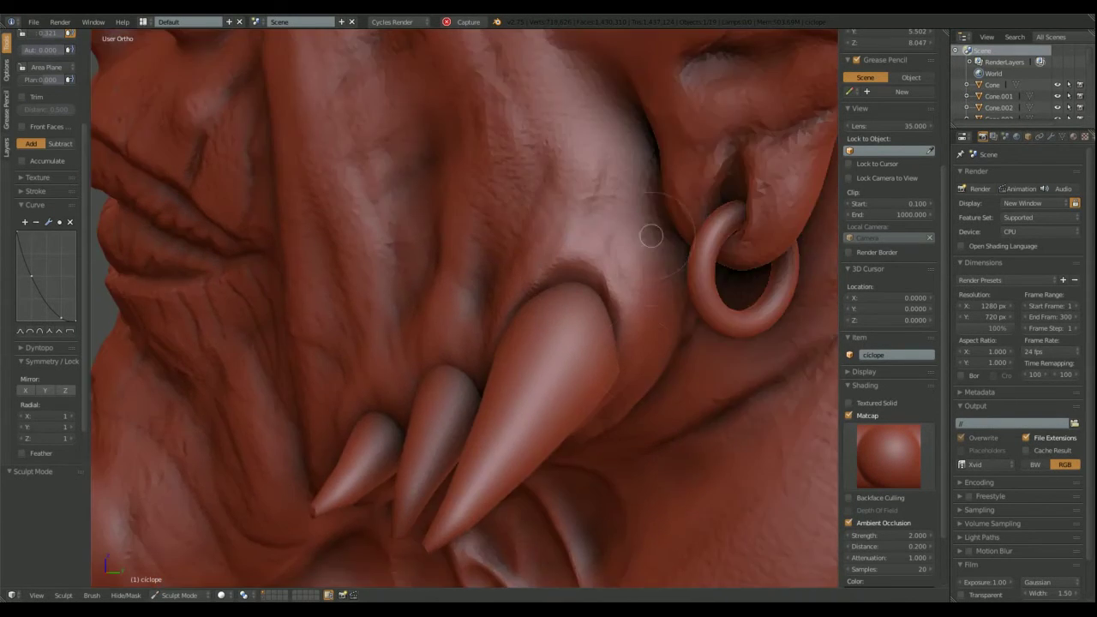
middle_click_drag(623, 357, 642, 333)
scroll(34, 146, "up", 5)
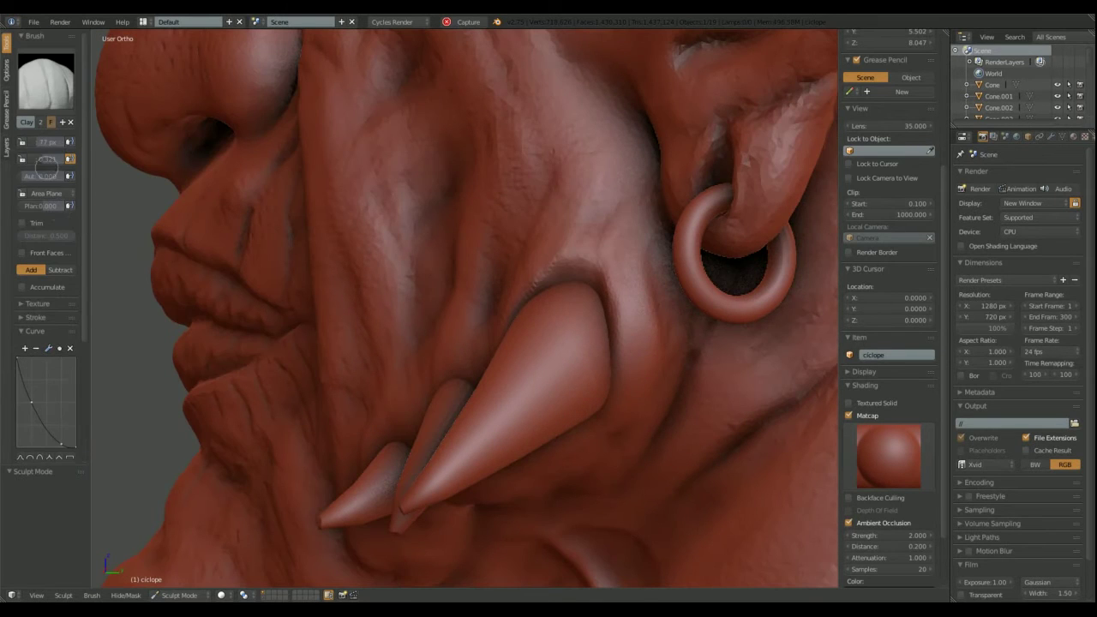
middle_click_drag(591, 408, 607, 276)
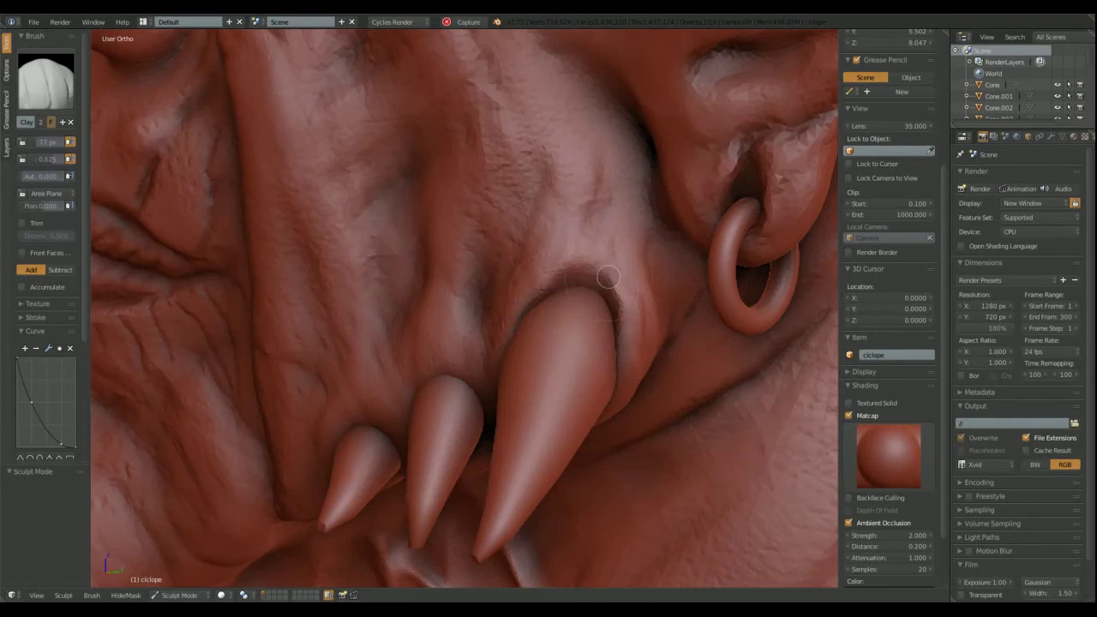
middle_click_drag(522, 355, 506, 351)
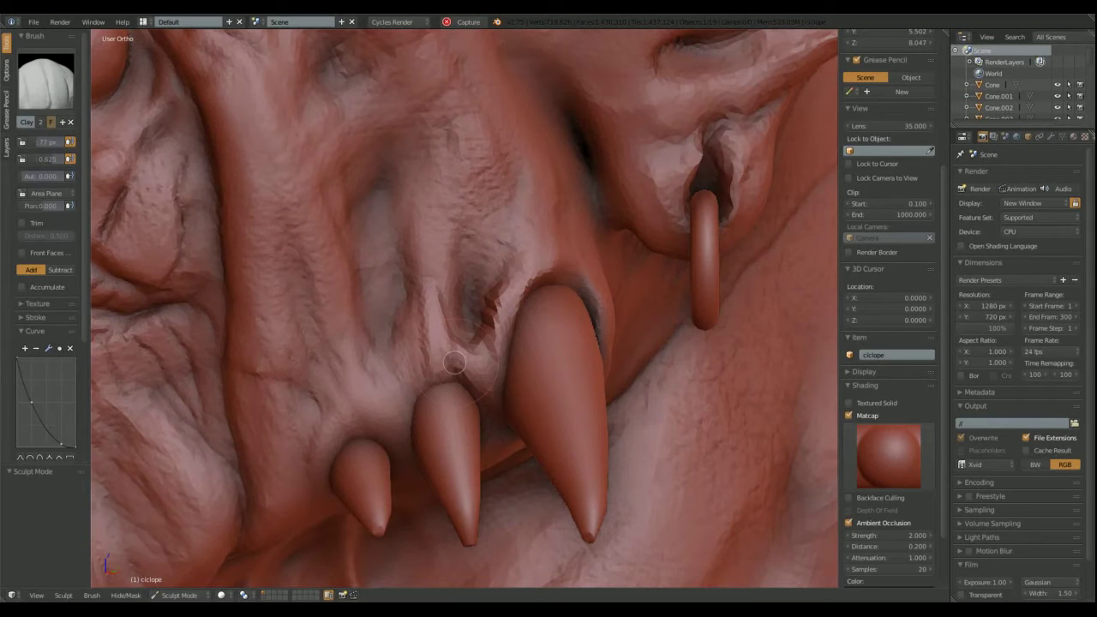
middle_click_drag(580, 280, 545, 276)
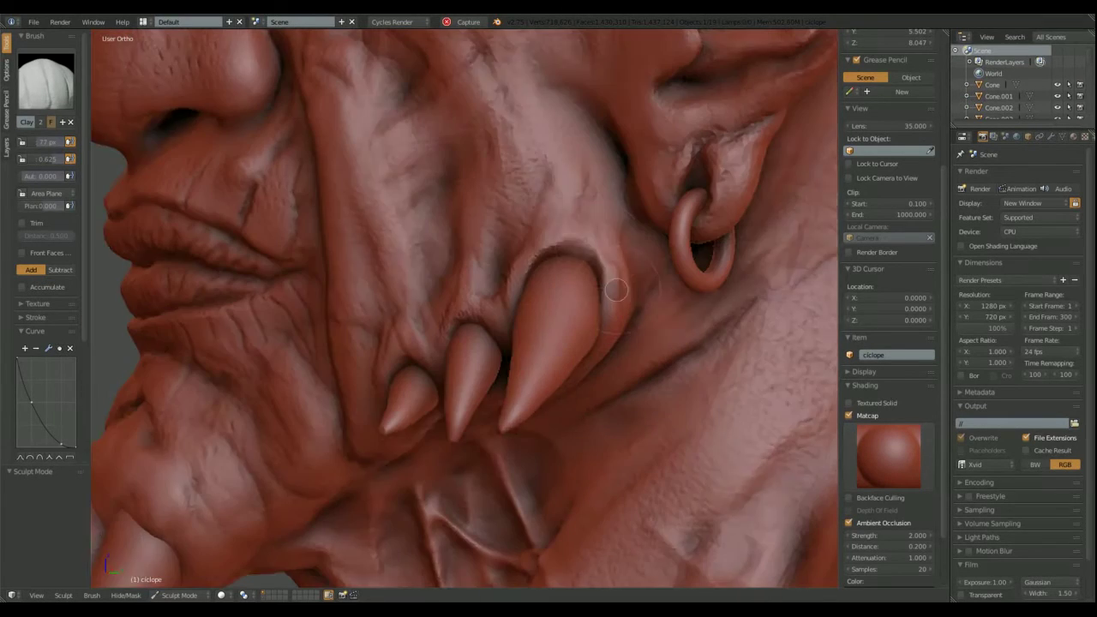
mouse_move(598, 239)
middle_mouse_down()
mouse_move(400, 375)
mouse_move(462, 387)
middle_mouse_up()
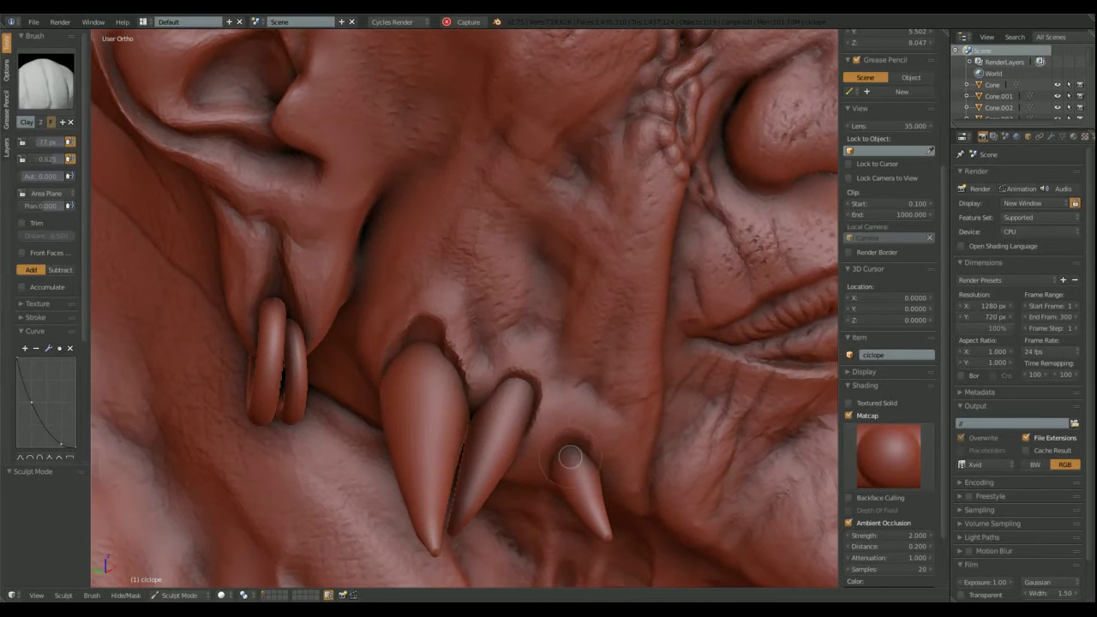
Build a raised clay ridge beside the middle fang and check the tusk roots from front and side
left_click_drag(533, 371, 526, 439)
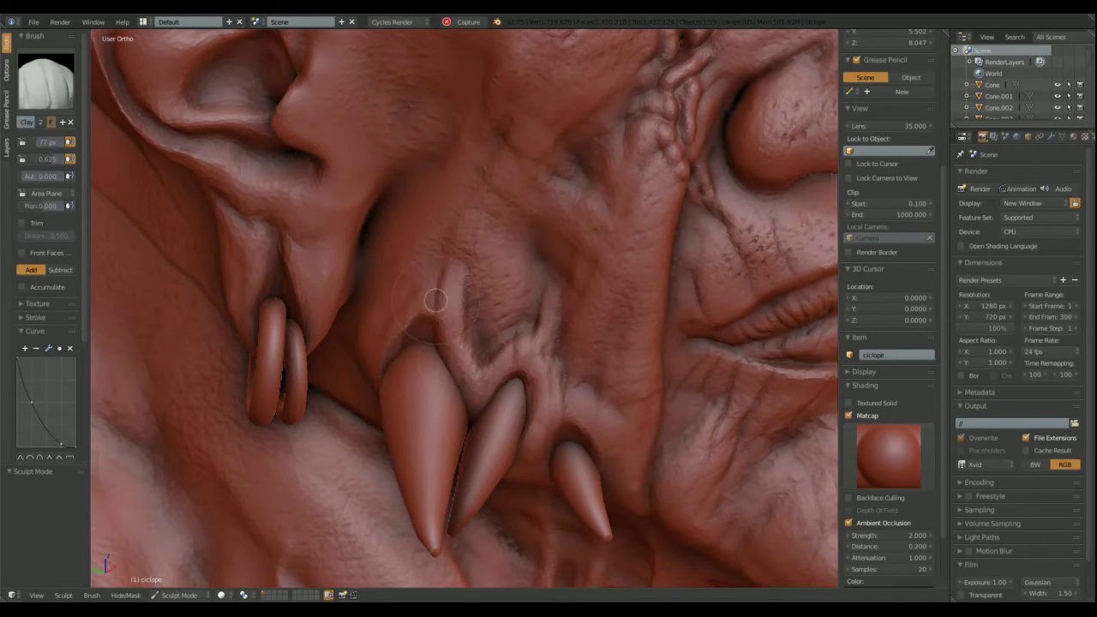
middle_click_drag(435, 300, 383, 407)
mouse_move(475, 466)
middle_mouse_down()
mouse_move(603, 370)
mouse_move(531, 351)
mouse_move(422, 349)
mouse_move(416, 409)
mouse_move(451, 320)
mouse_move(489, 360)
middle_mouse_up()
scroll(522, 350, "up", 4)
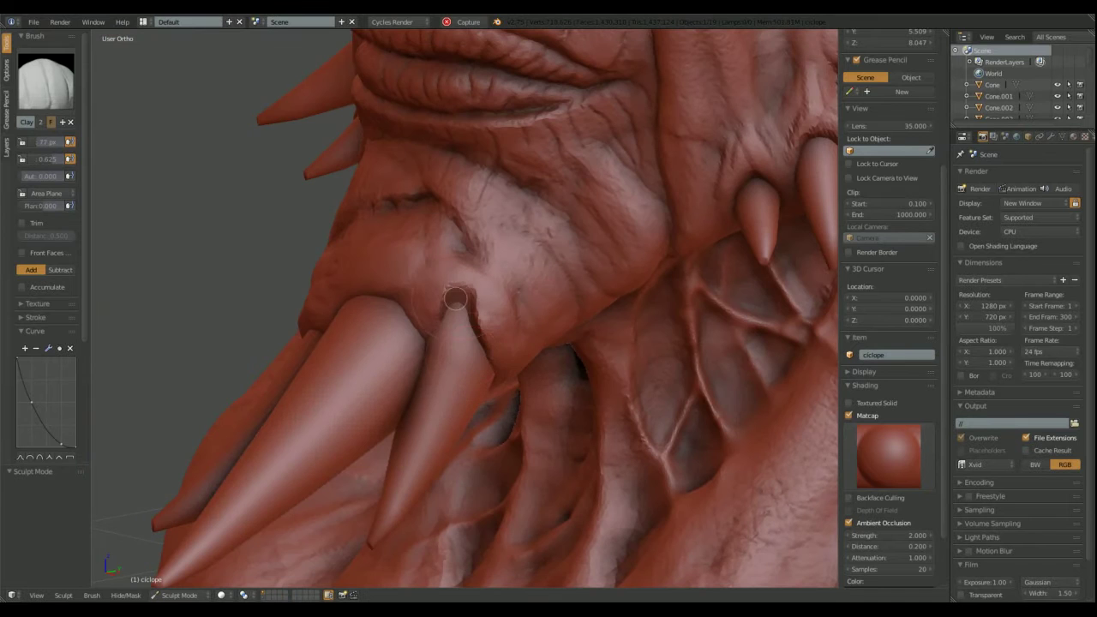
scroll(463, 286, "up", 2)
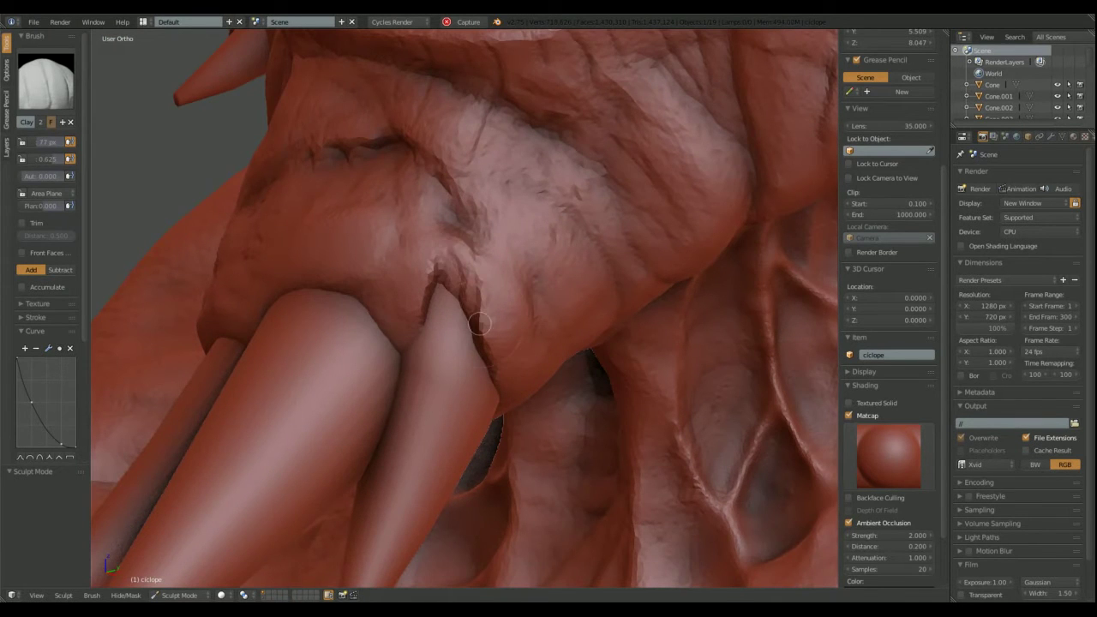
mouse_move(490, 300)
middle_mouse_down()
mouse_move(495, 443)
mouse_move(460, 349)
mouse_move(454, 254)
middle_mouse_up()
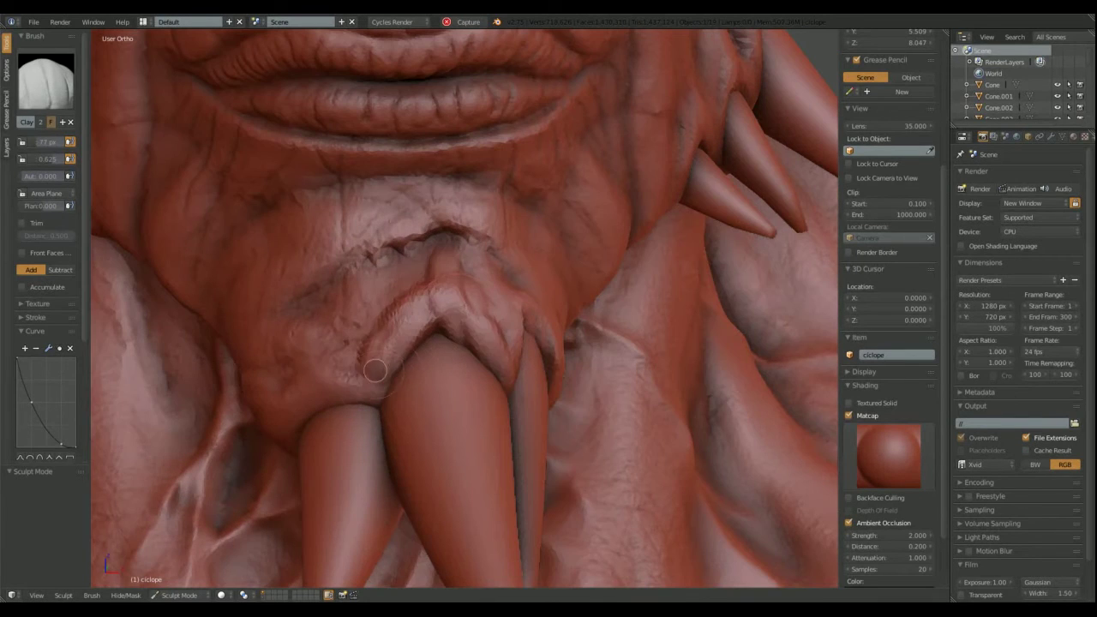
mouse_move(374, 370)
middle_mouse_down()
mouse_move(416, 387)
mouse_move(345, 428)
mouse_move(399, 428)
mouse_move(318, 507)
mouse_move(458, 380)
mouse_move(499, 233)
middle_mouse_up()
scroll(400, 429, "down", 5)
scroll(498, 233, "up", 3)
With the Crease brush, deepen the wrinkles beside the eye and carve diagonal crease lines into the cheek
key("shift+c")
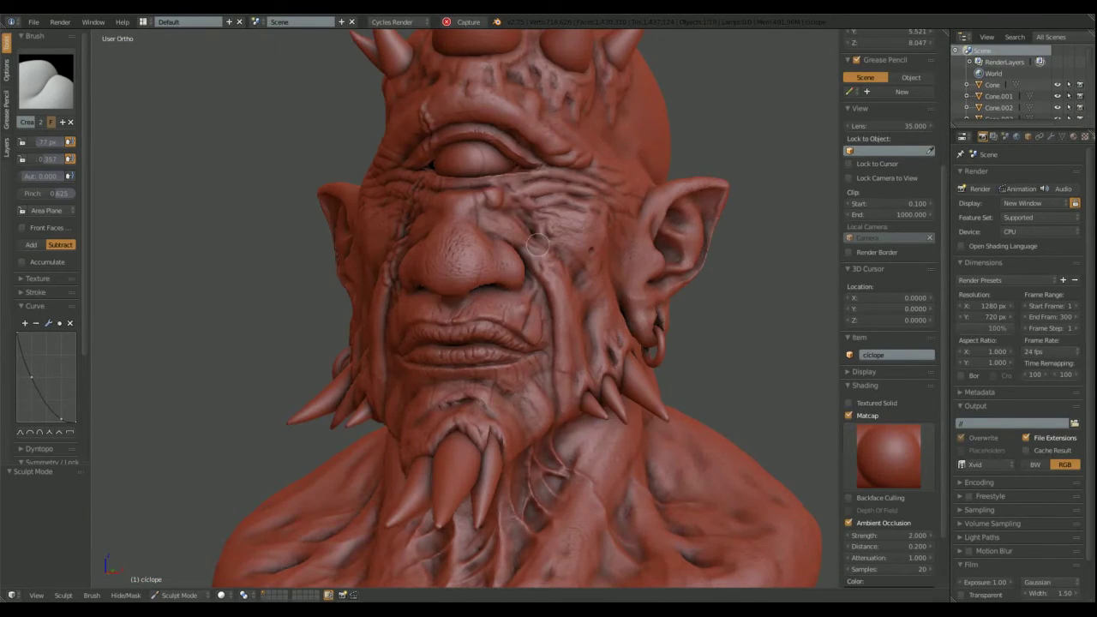
scroll(452, 343, "down", 1)
scroll(451, 343, "up", 5)
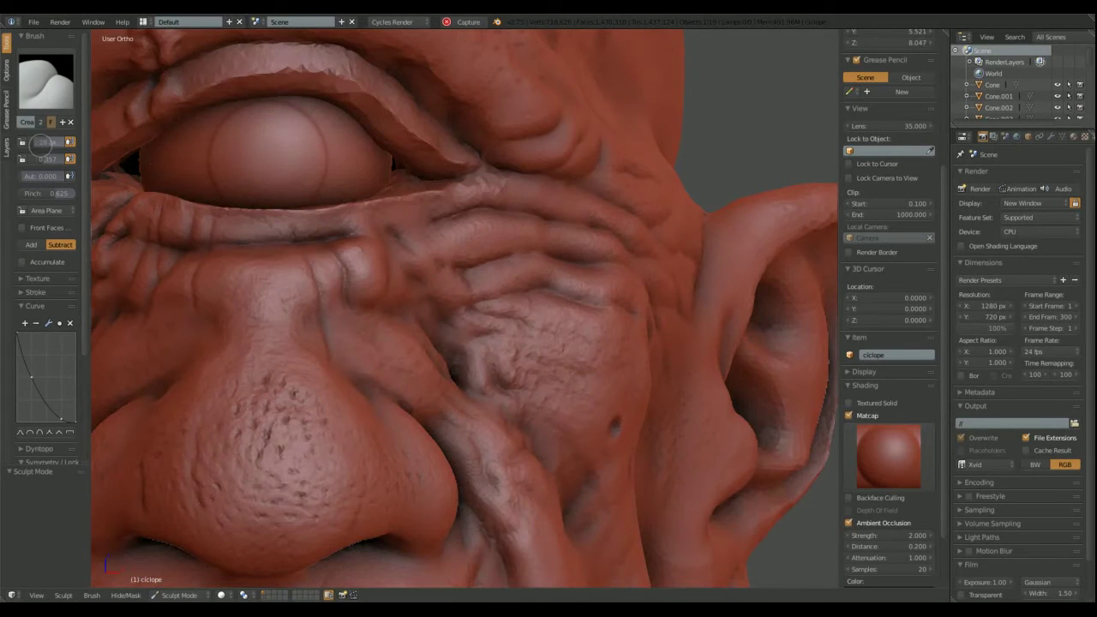
middle_click_drag(500, 255, 466, 302)
scroll(524, 264, "down", 3)
middle_click_drag(523, 264, 435, 281)
scroll(436, 282, "up", 3)
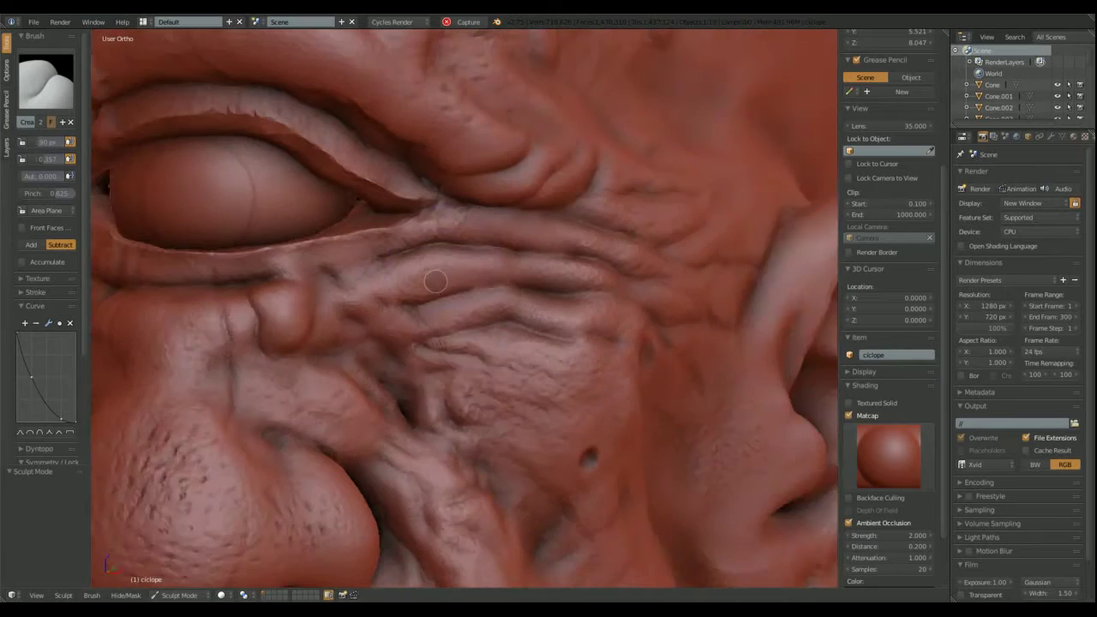
scroll(462, 274, "up", 1)
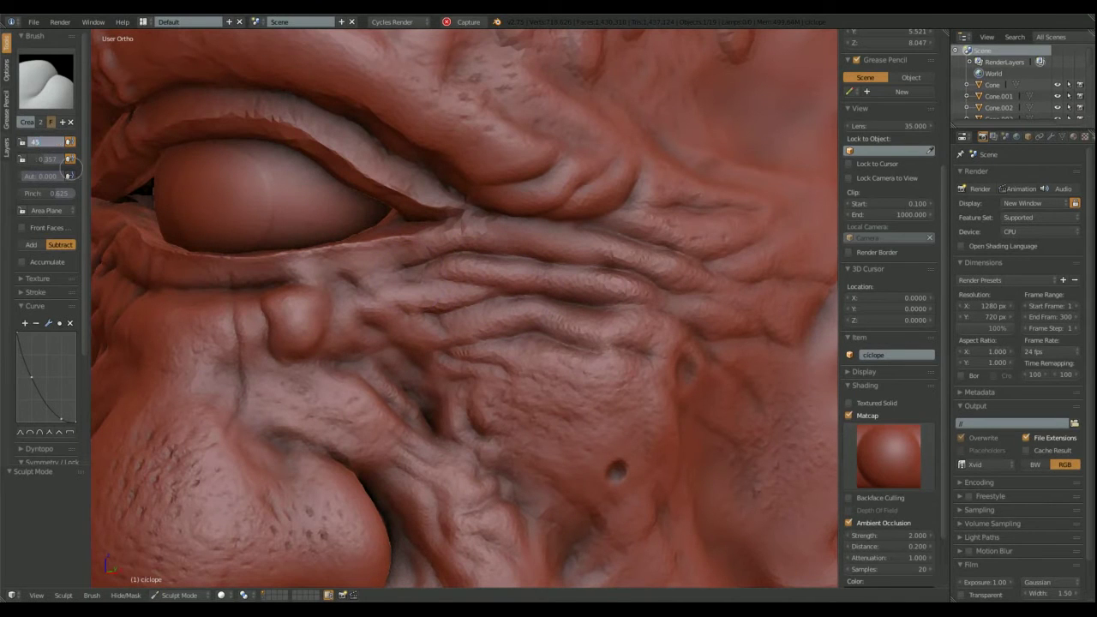
left_click_drag(771, 249, 651, 229)
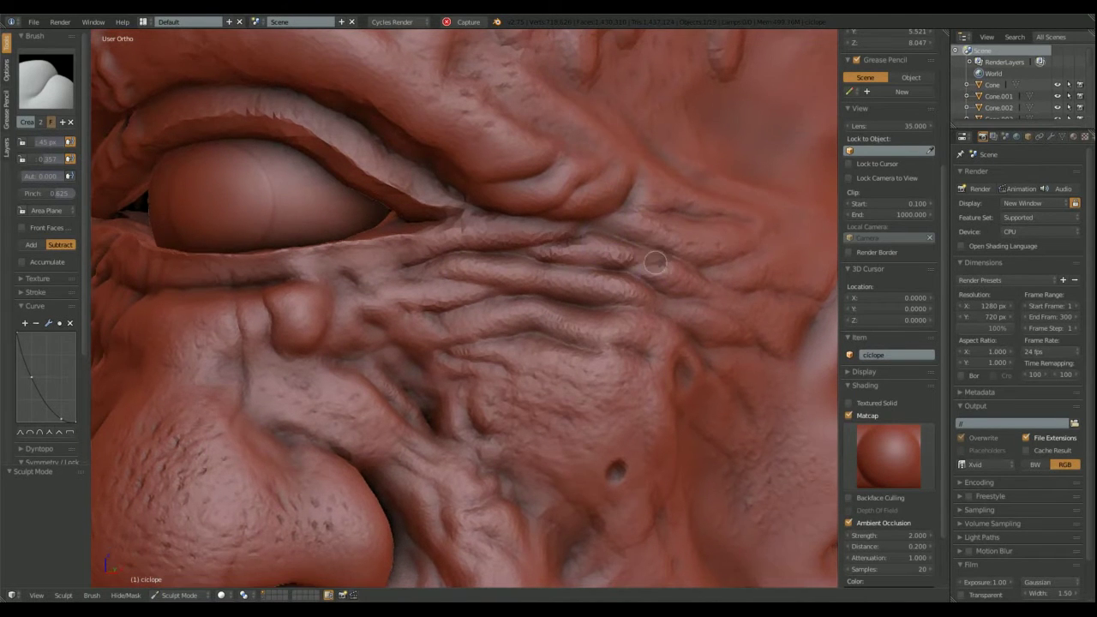
middle_click_drag(714, 251, 647, 218)
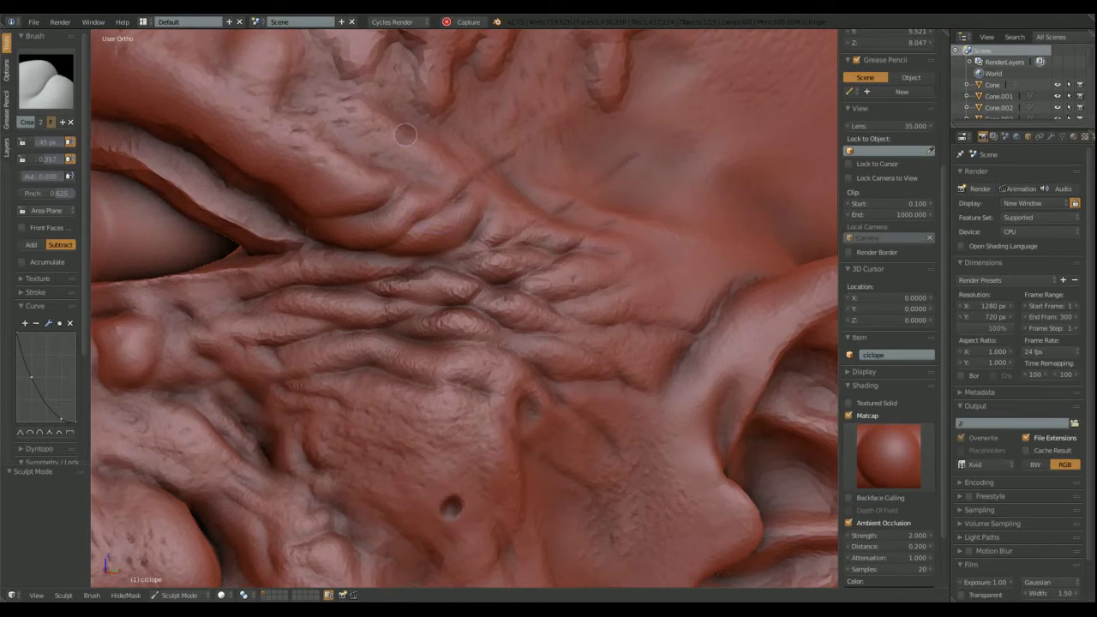
left_click_drag(313, 292, 474, 461)
left_click_drag(284, 314, 382, 434)
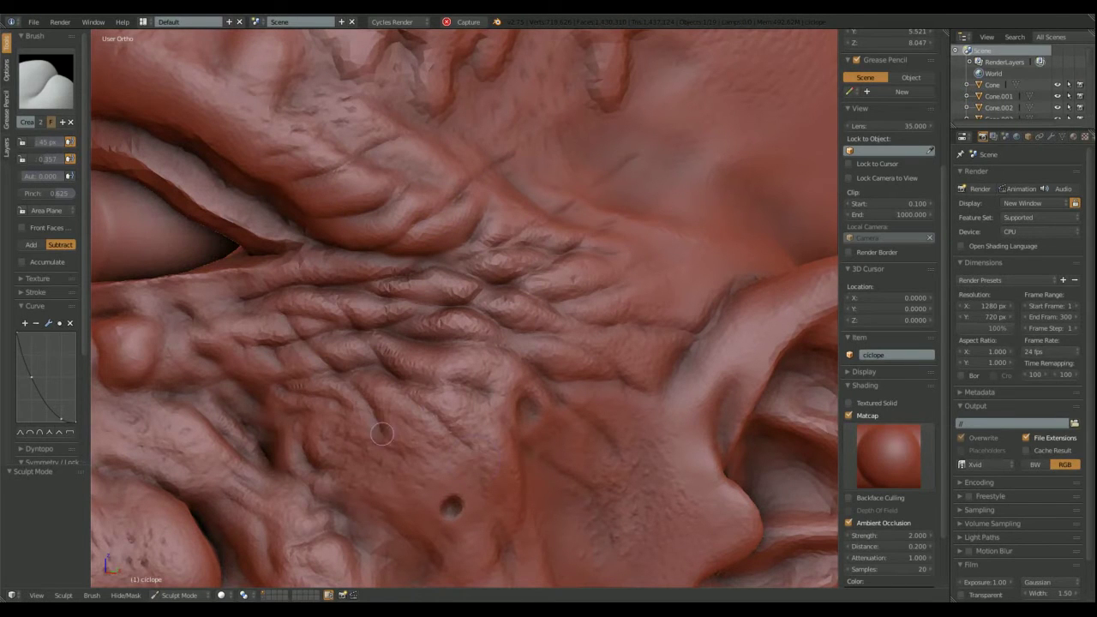
Orbit around the face to review the creased wrinkles from front and three-quarter angles
scroll(658, 460, "down", 5)
scroll(465, 276, "up", 5)
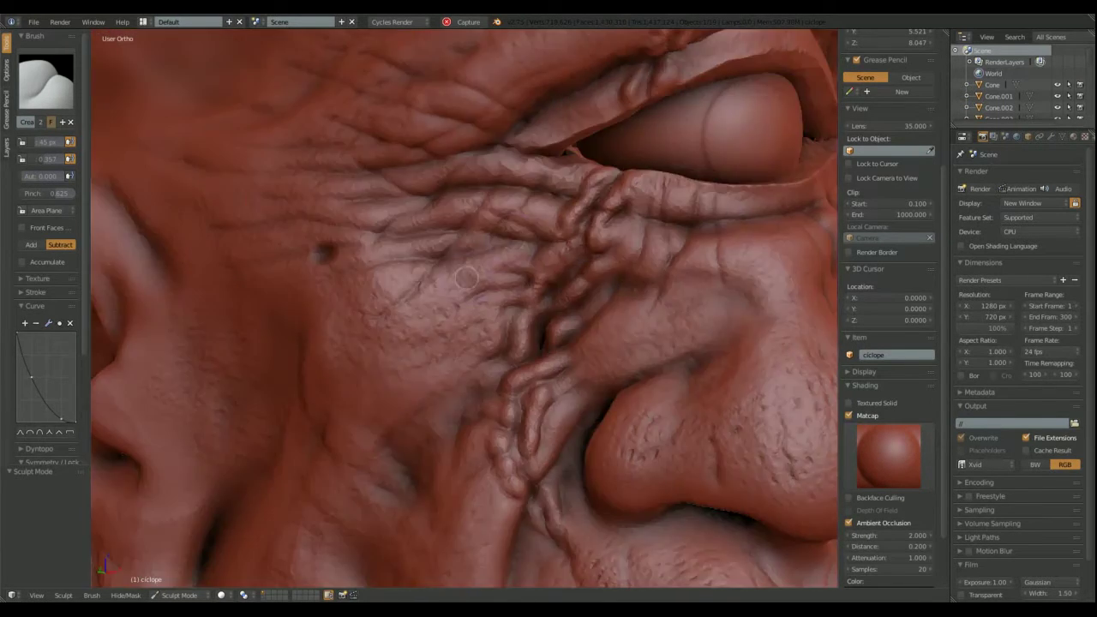
scroll(231, 337, "down", 5)
middle_click_drag(232, 337, 484, 278)
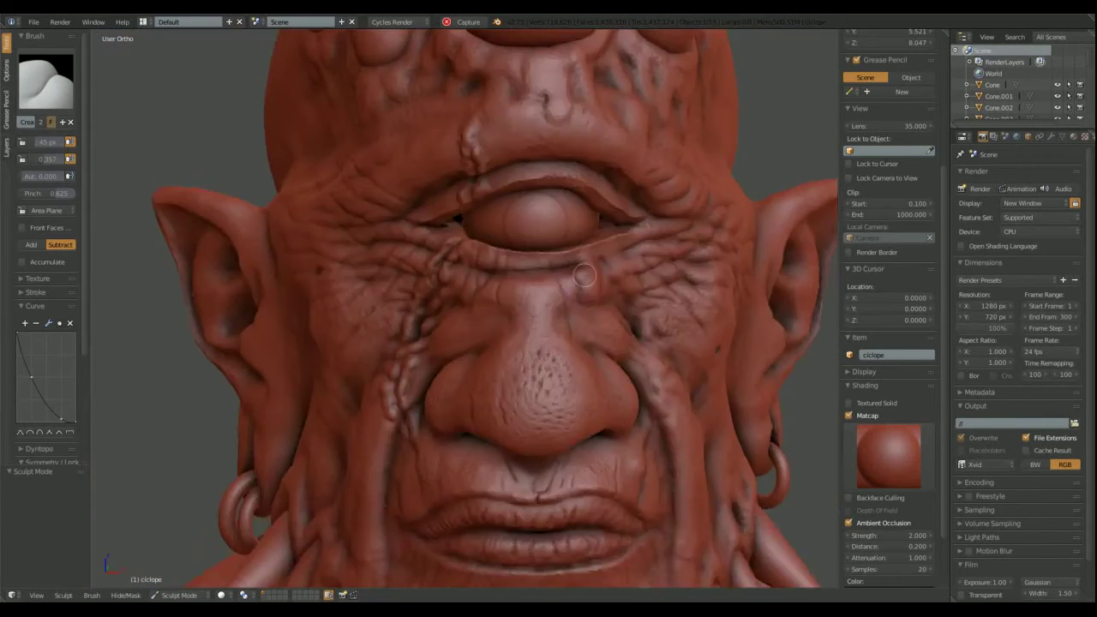
scroll(484, 278, "up", 6)
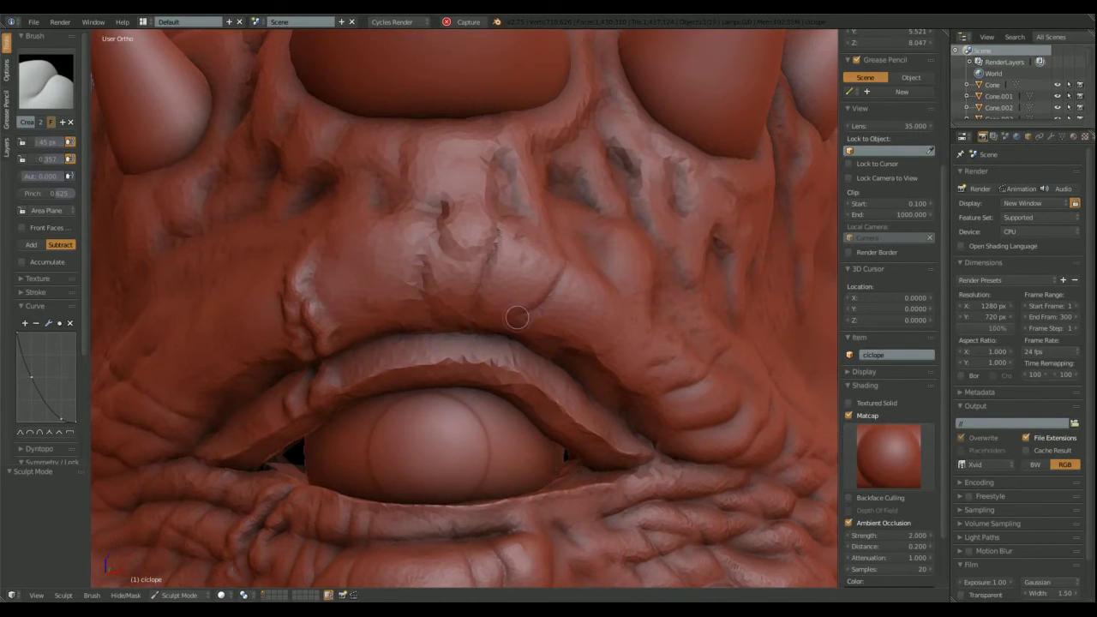
middle_click_drag(516, 318, 516, 280)
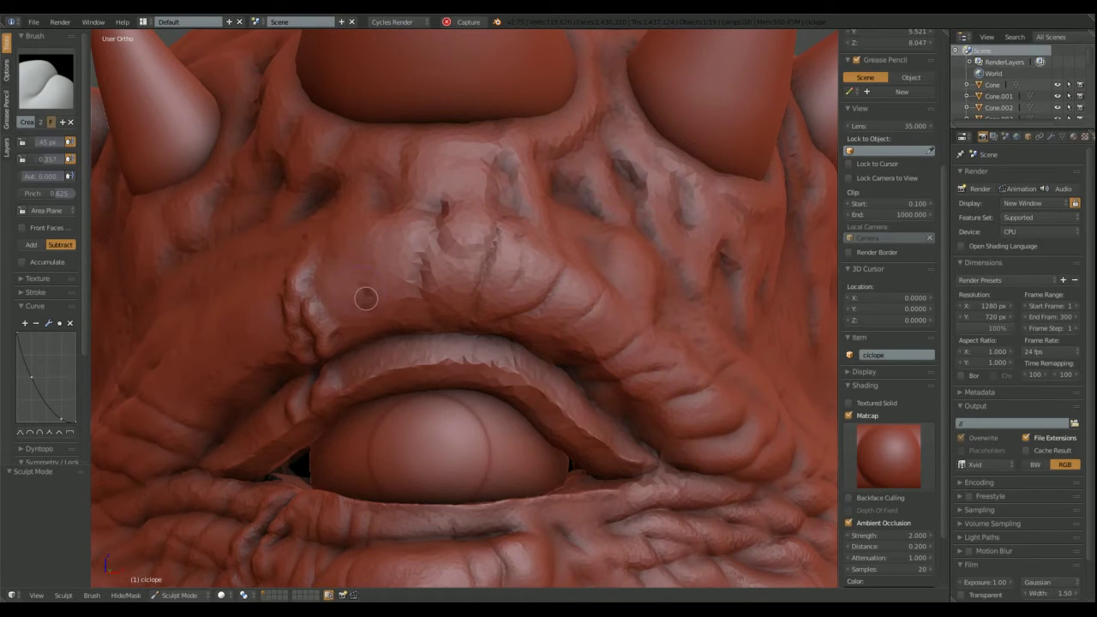
middle_click_drag(279, 348, 377, 294)
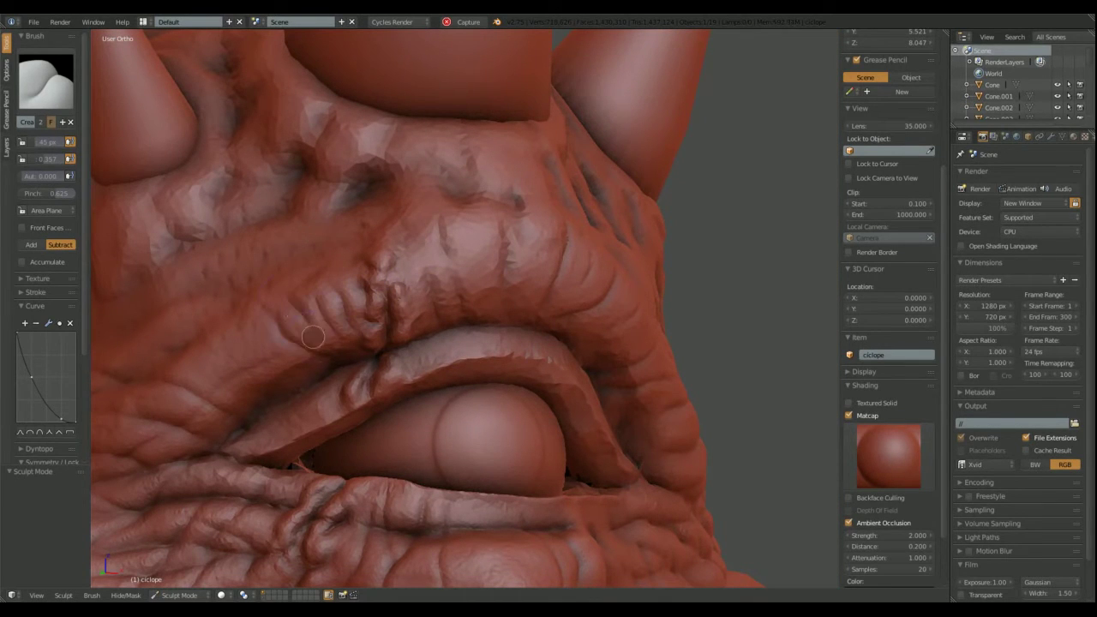
mouse_move(217, 386)
middle_mouse_down()
mouse_move(574, 358)
mouse_move(539, 323)
middle_mouse_up()
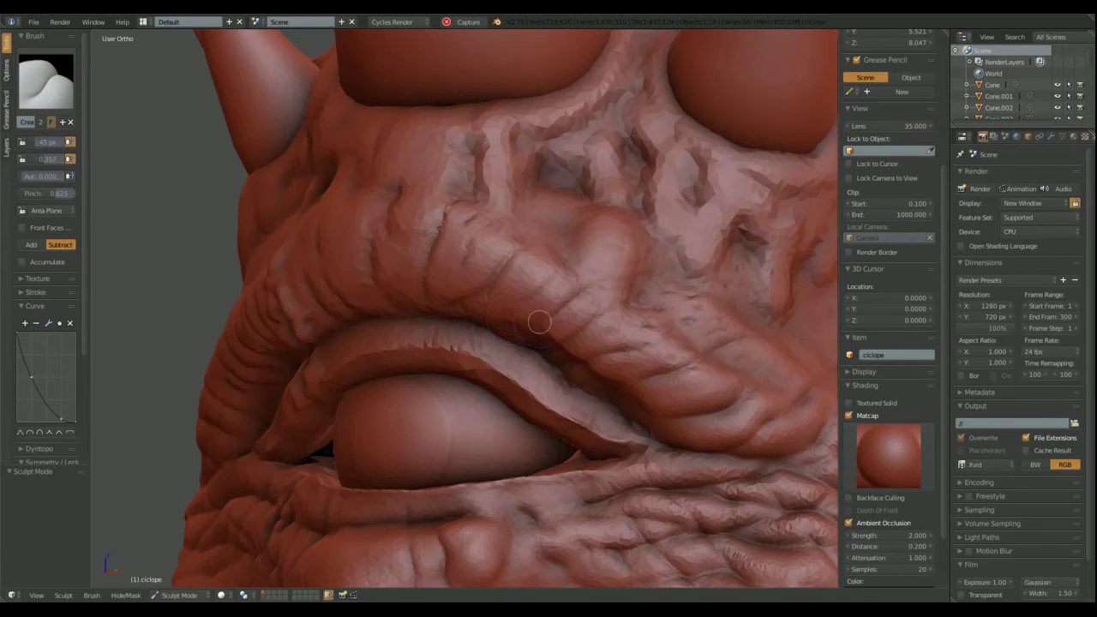
mouse_move(597, 239)
middle_mouse_down()
mouse_move(676, 212)
mouse_move(705, 288)
mouse_move(591, 278)
mouse_move(641, 264)
mouse_move(499, 288)
mouse_move(549, 283)
middle_mouse_up()
scroll(677, 211, "down", 5)
scroll(677, 291, "down", 2)
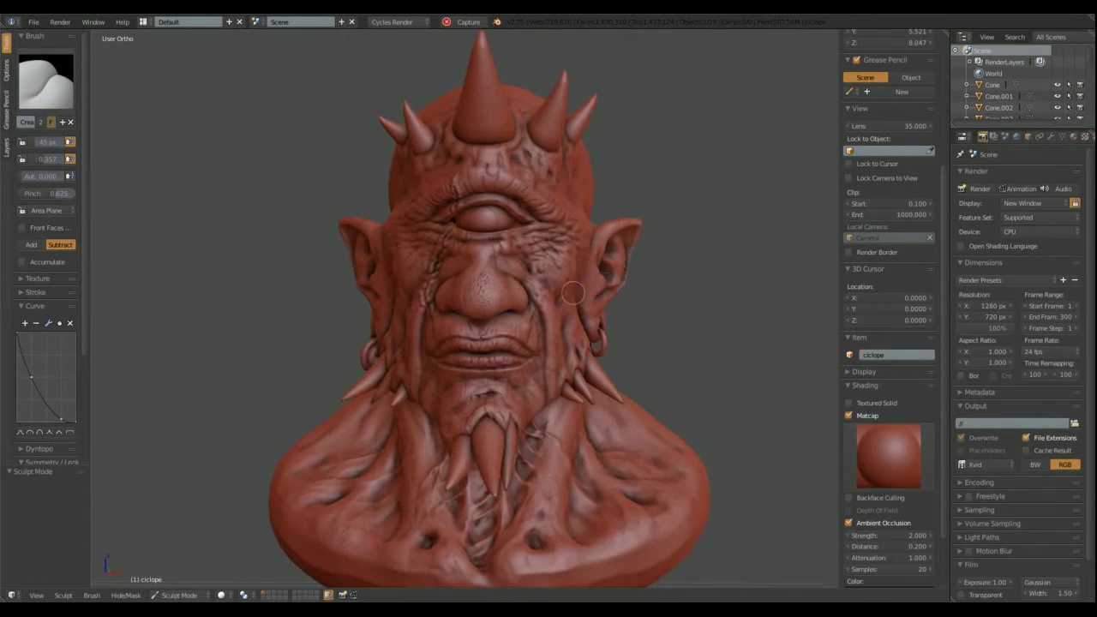
mouse_move(479, 274)
middle_mouse_down()
mouse_move(526, 265)
mouse_move(514, 282)
middle_mouse_up()
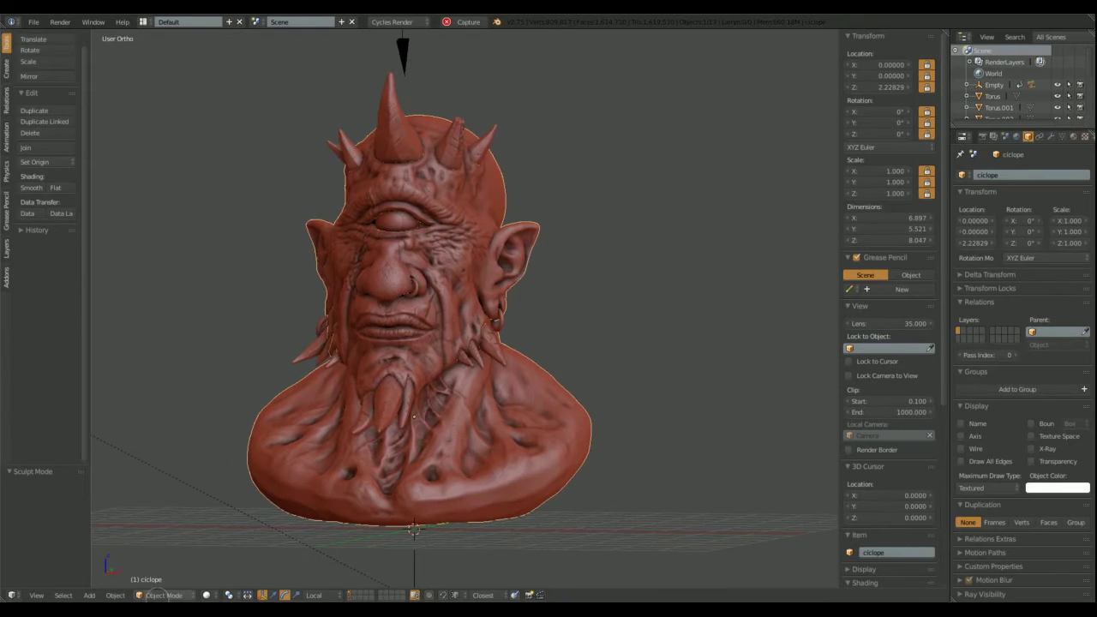
Enter Weight Paint mode and add a new vertex group named 'beard'
left_click(163, 595)
left_click(176, 526)
left_click(1062, 137)
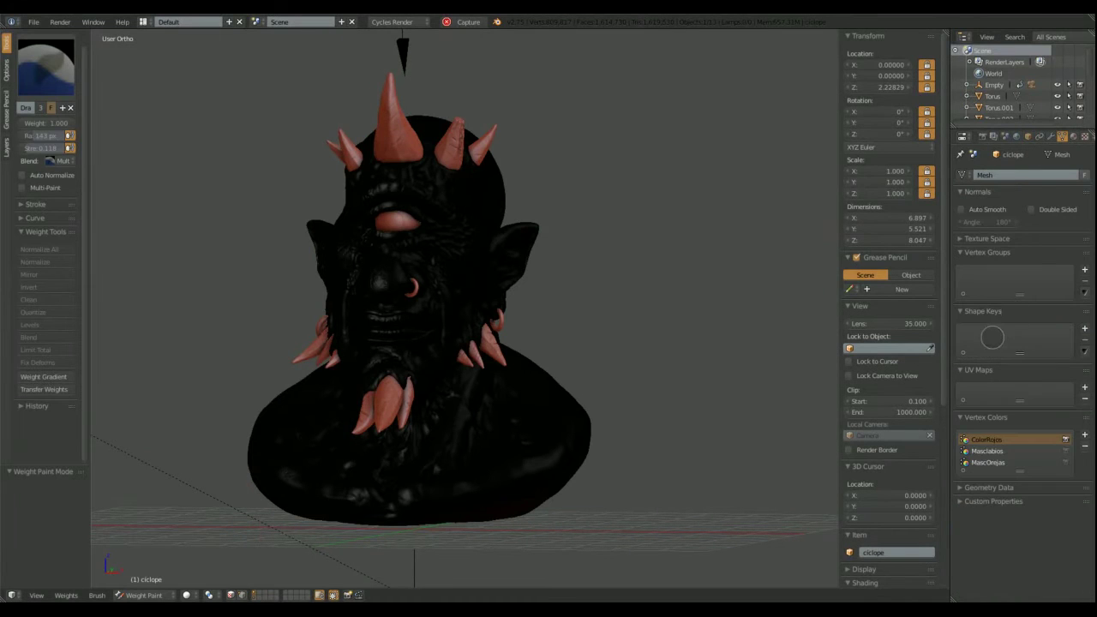
left_click(1084, 269)
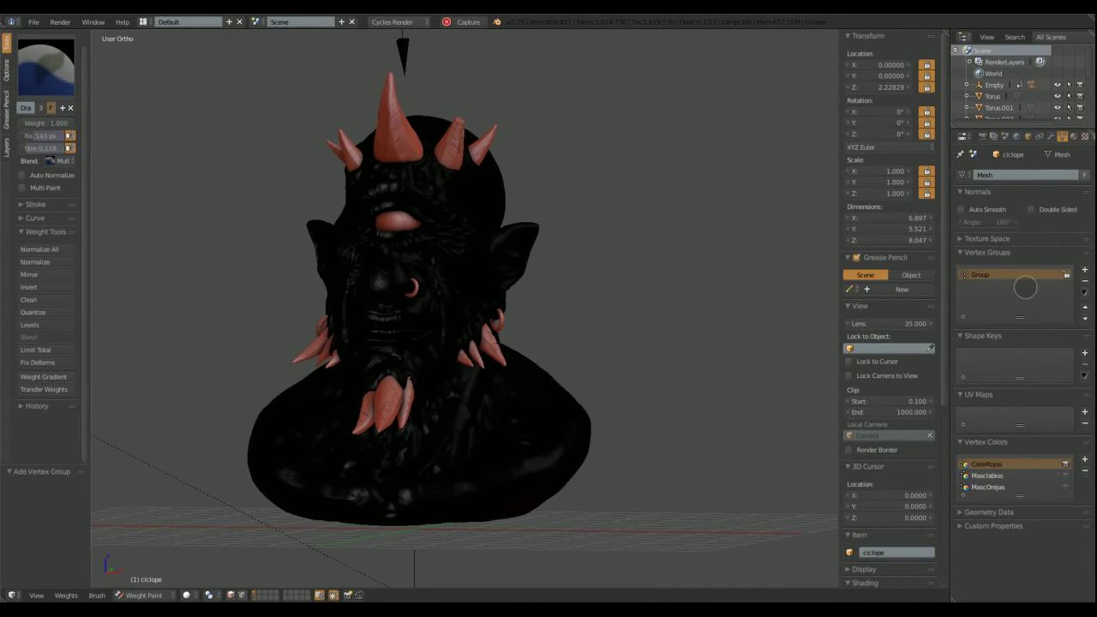
type("beard")
key("Return")
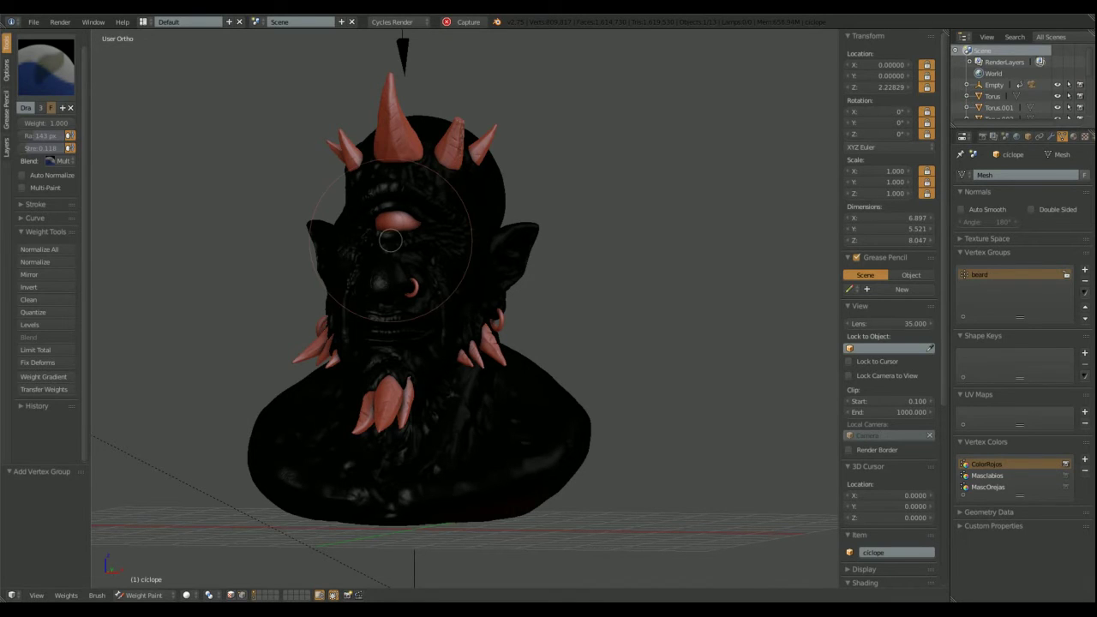
Browse the weight-paint options and brush list, then frame the whole bust
left_click(7, 68)
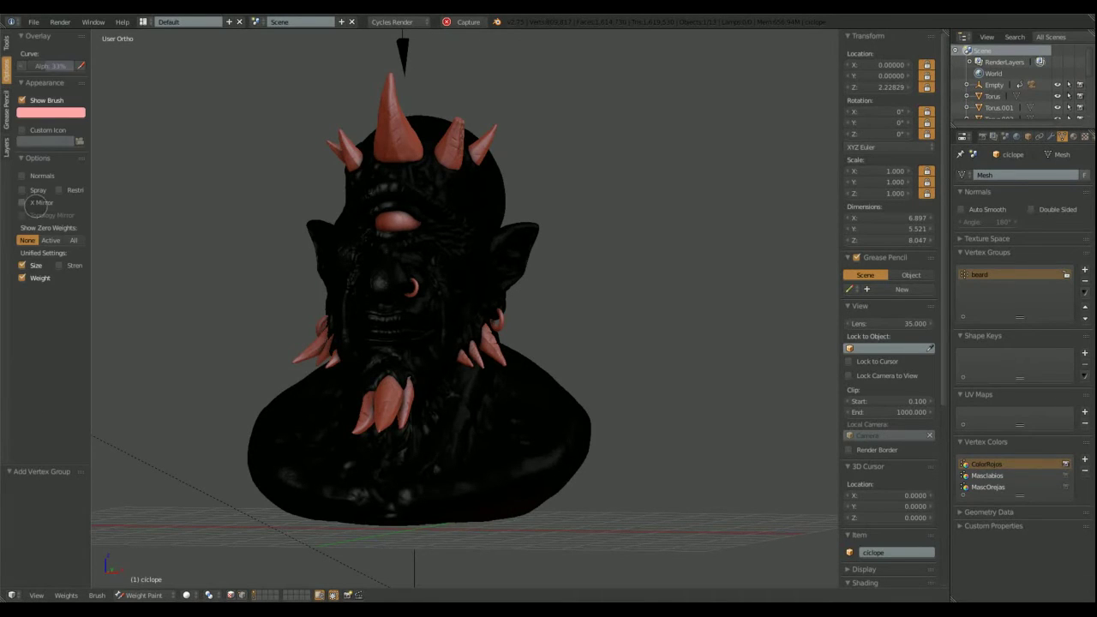
left_click(7, 43)
left_click(51, 81)
left_click(54, 161)
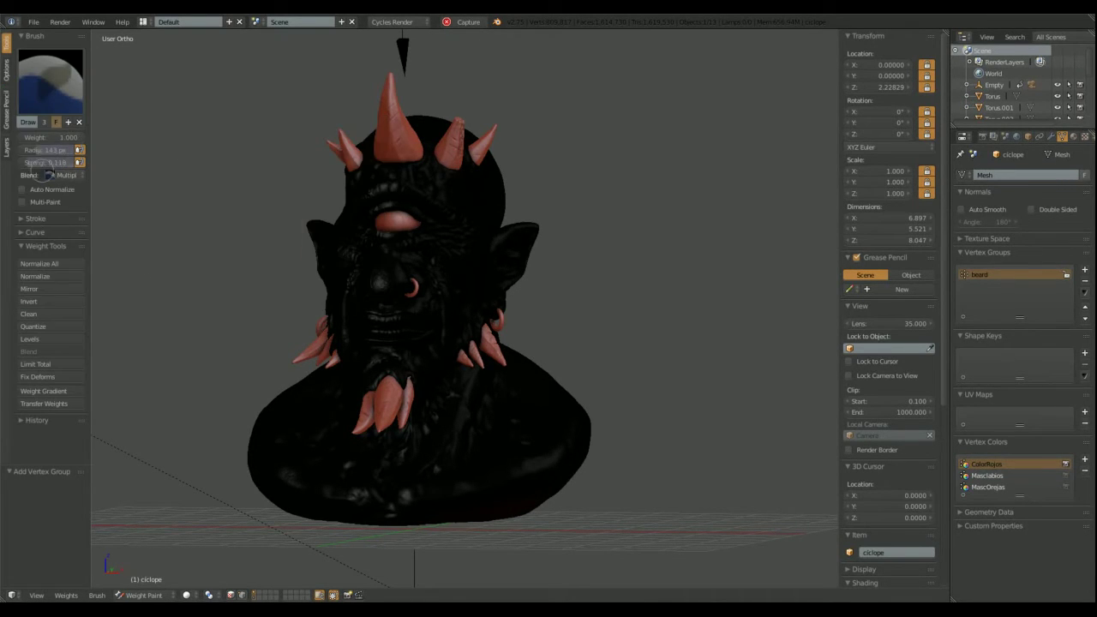
scroll(404, 318, "up", 2)
scroll(509, 303, "up", 3)
scroll(597, 311, "up", 2)
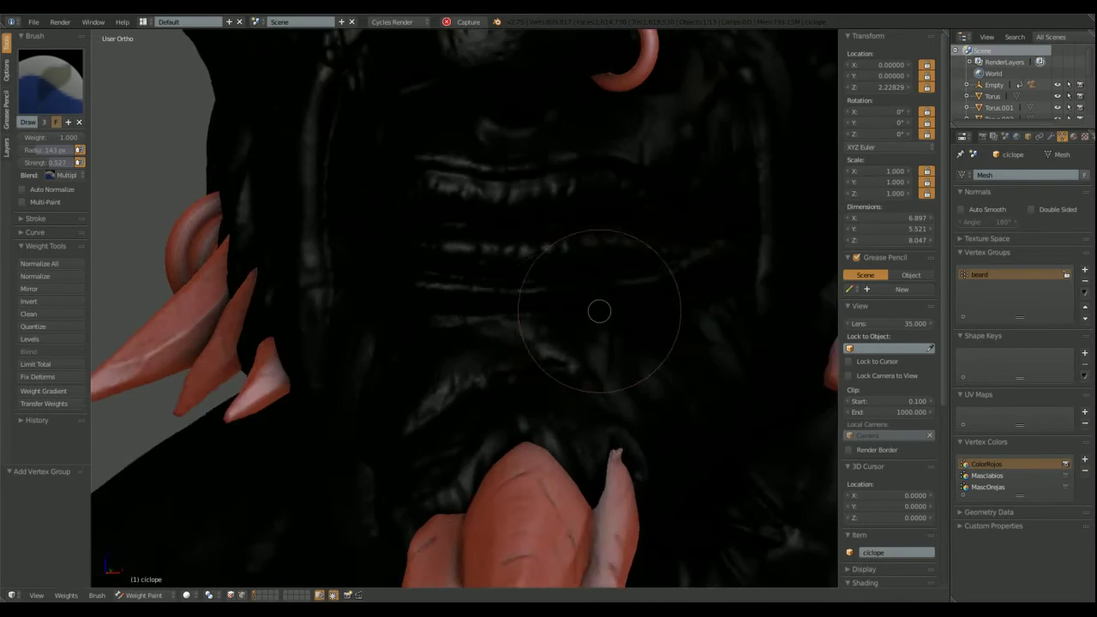
scroll(420, 268, "up", 1)
mouse_move(420, 268)
middle_mouse_down()
mouse_move(490, 215)
mouse_move(39, 189)
middle_mouse_up()
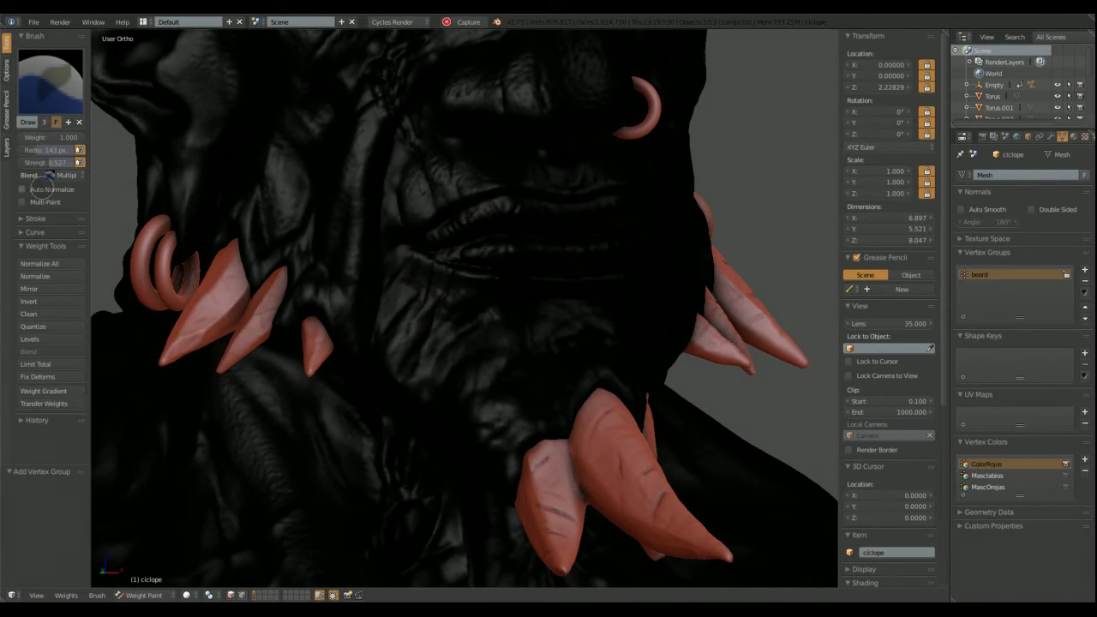
key("Home")
Set the brush Blend to Mix, undo a test jaw stroke, and show the falloff curve
left_click(68, 175)
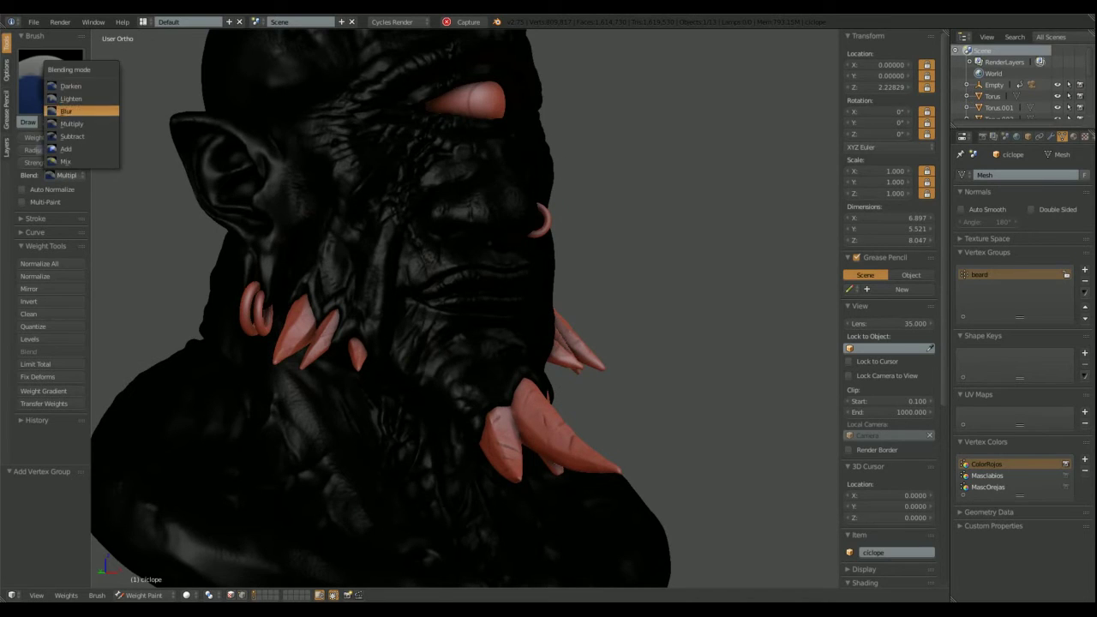
left_click(79, 160)
scroll(422, 311, "up", 2)
left_click_drag(403, 283, 479, 343)
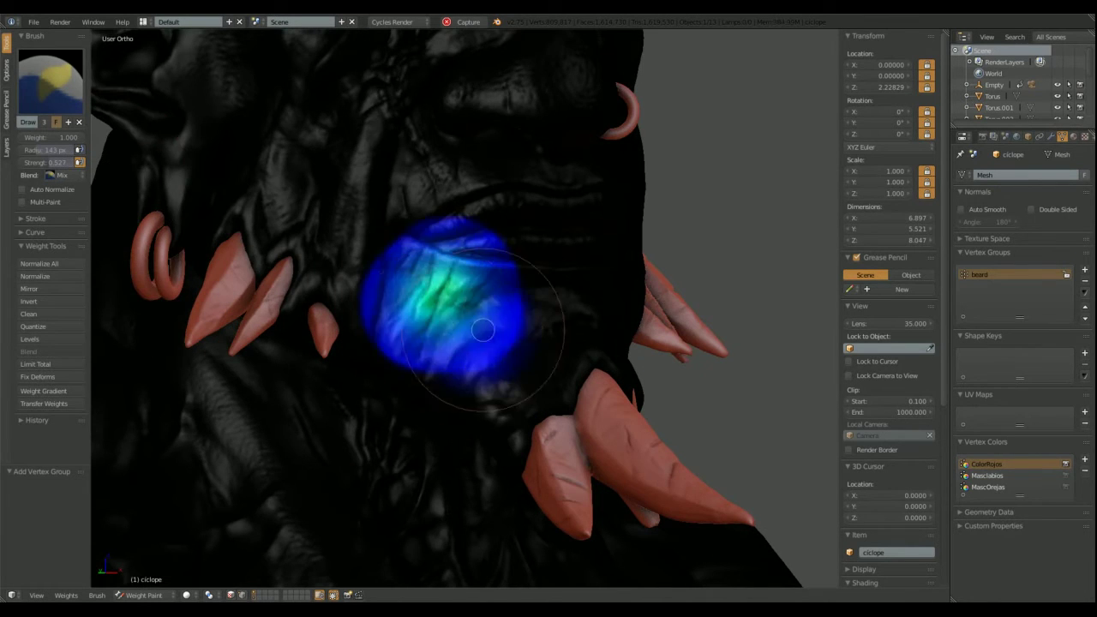
middle_click_drag(440, 317, 465, 289)
key("ctrl+z")
left_click(6, 69)
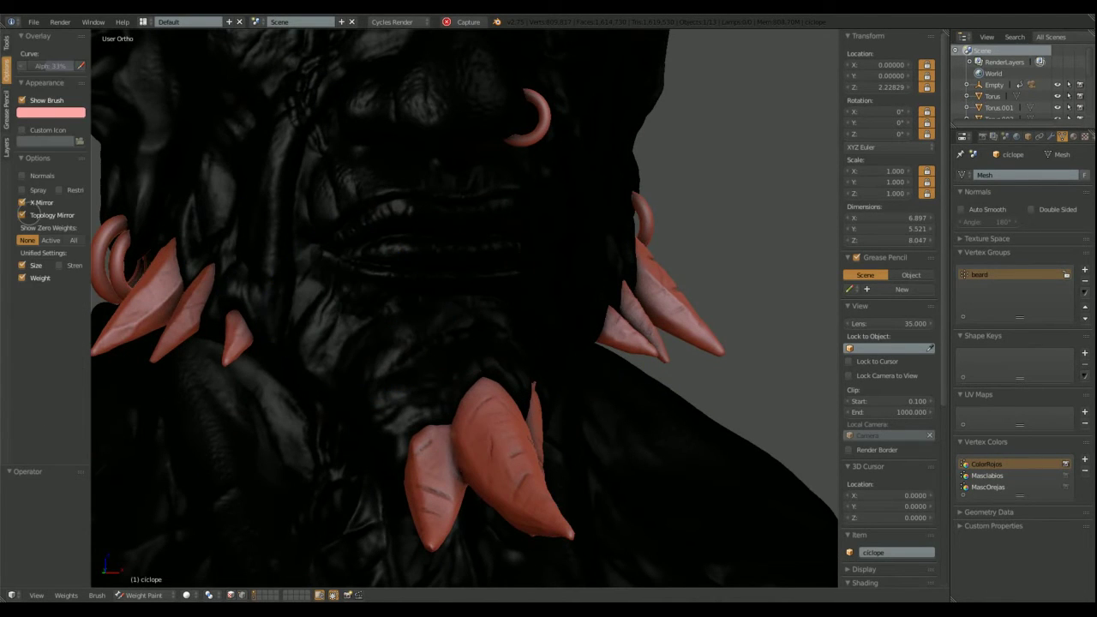
left_click(6, 43)
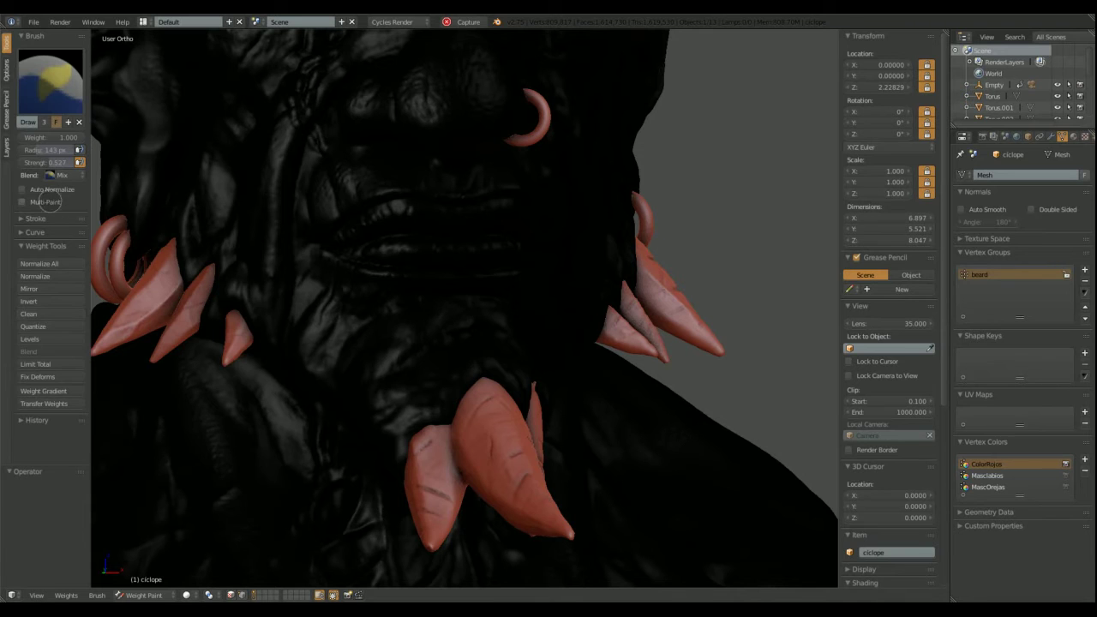
left_click(34, 232, "ctrl")
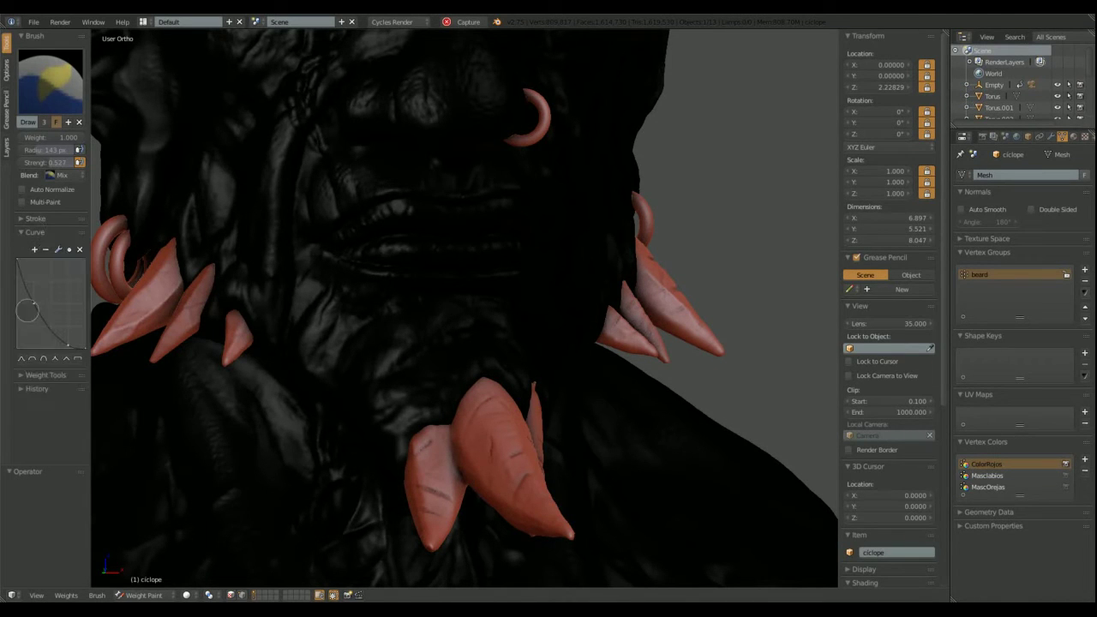
Paint beard weight along the lower jaw, chin and sides of the face
mouse_move(294, 335)
middle_mouse_down()
mouse_move(368, 282)
mouse_move(349, 263)
middle_mouse_up()
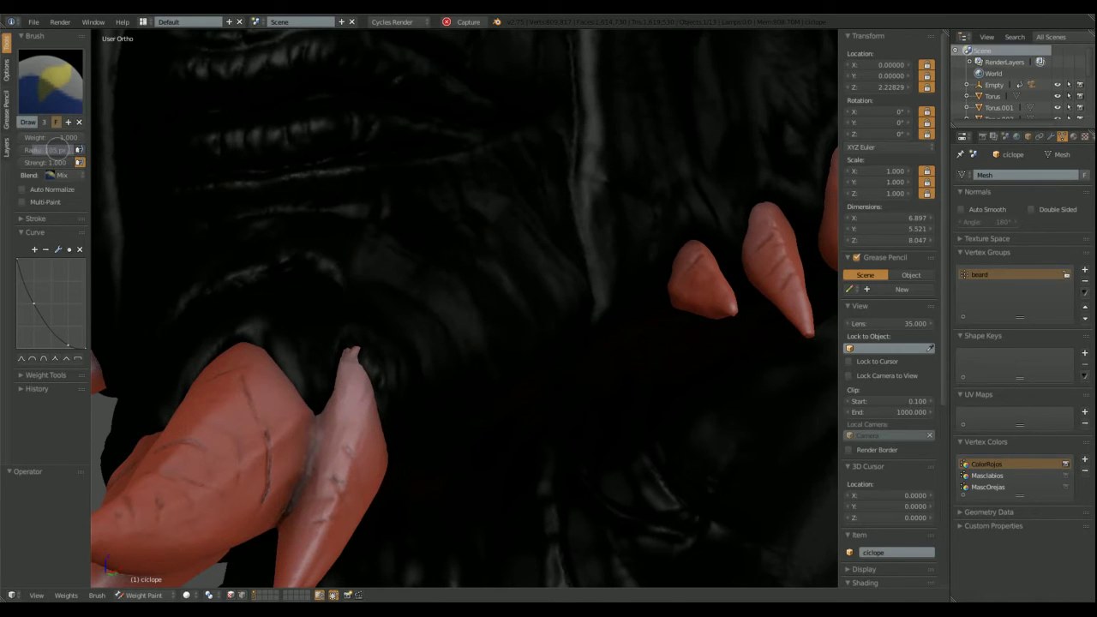
left_click_drag(291, 273, 514, 283)
middle_click_drag(514, 283, 379, 330)
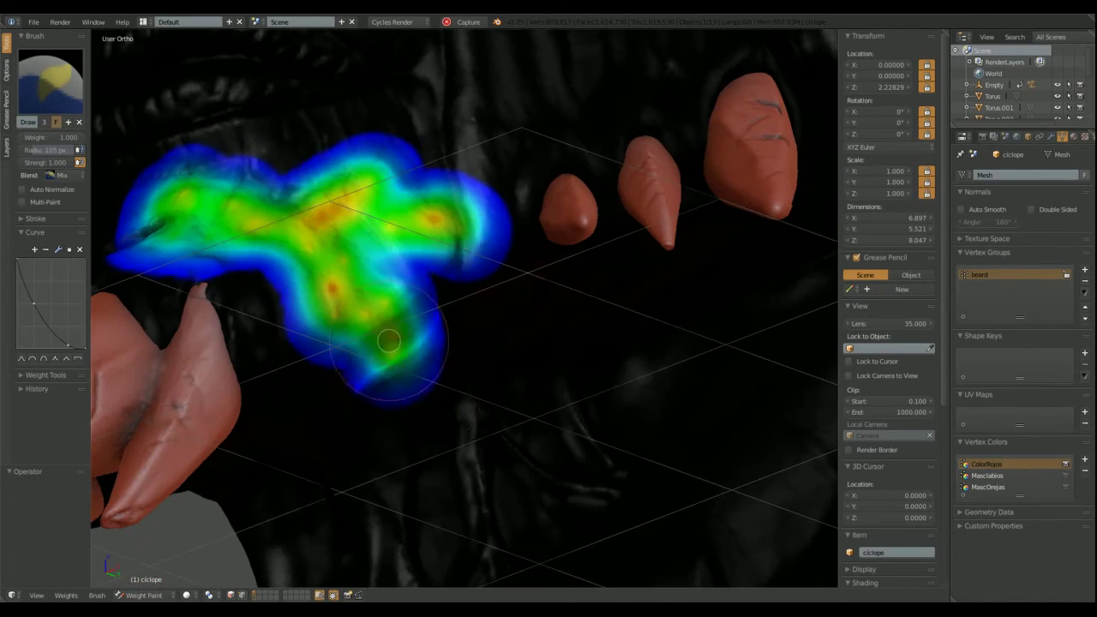
left_click_drag(379, 331, 588, 367)
middle_click_drag(588, 367, 599, 318)
mouse_move(600, 318)
left_mouse_down()
mouse_move(433, 446)
mouse_move(514, 214)
left_mouse_up()
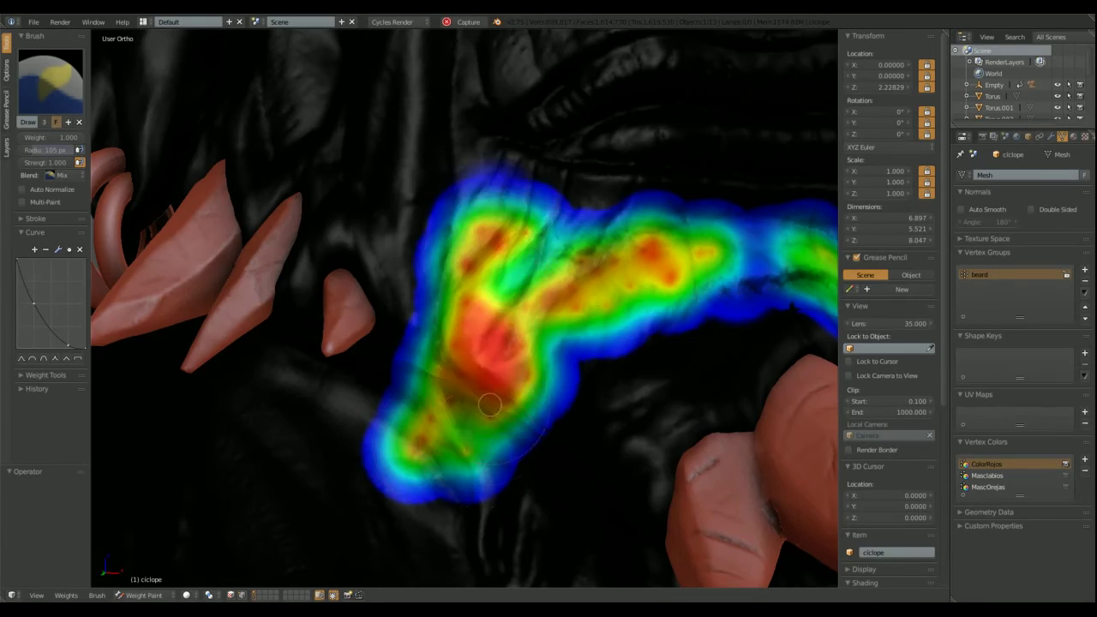
middle_click_drag(514, 214, 480, 257)
left_click_drag(479, 257, 514, 257)
mouse_move(514, 257)
middle_mouse_down()
mouse_move(495, 345)
mouse_move(421, 335)
middle_mouse_up()
mouse_move(421, 335)
left_mouse_down()
mouse_move(317, 257)
mouse_move(428, 376)
left_mouse_up()
middle_click_drag(428, 376, 454, 146)
left_click_drag(454, 146, 437, 172)
middle_click_drag(476, 369, 514, 355)
Turn to a side view of the face and dab weight onto the cheek
scroll(514, 354, "up", 5)
left_click(6, 70)
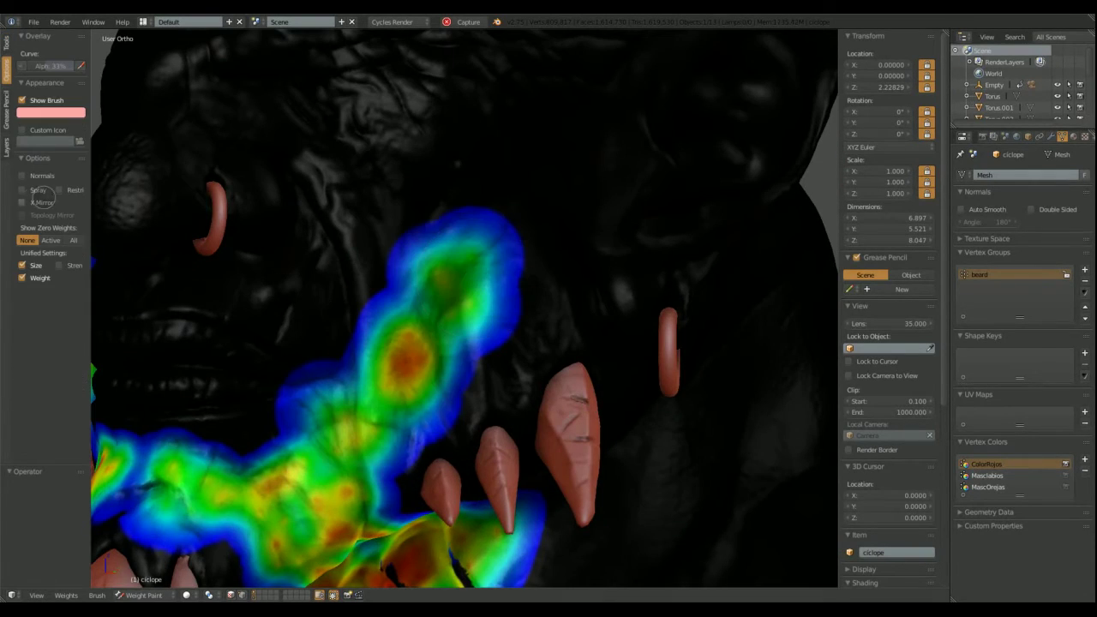
middle_click_drag(429, 343, 455, 215)
scroll(454, 215, "up", 2)
mouse_move(458, 294)
middle_mouse_down()
mouse_move(514, 306)
mouse_move(548, 257)
mouse_move(488, 300)
middle_mouse_up()
scroll(532, 296, "up", 2)
scroll(589, 295, "down", 4)
scroll(548, 257, "up", 3)
scroll(487, 304, "up", 2)
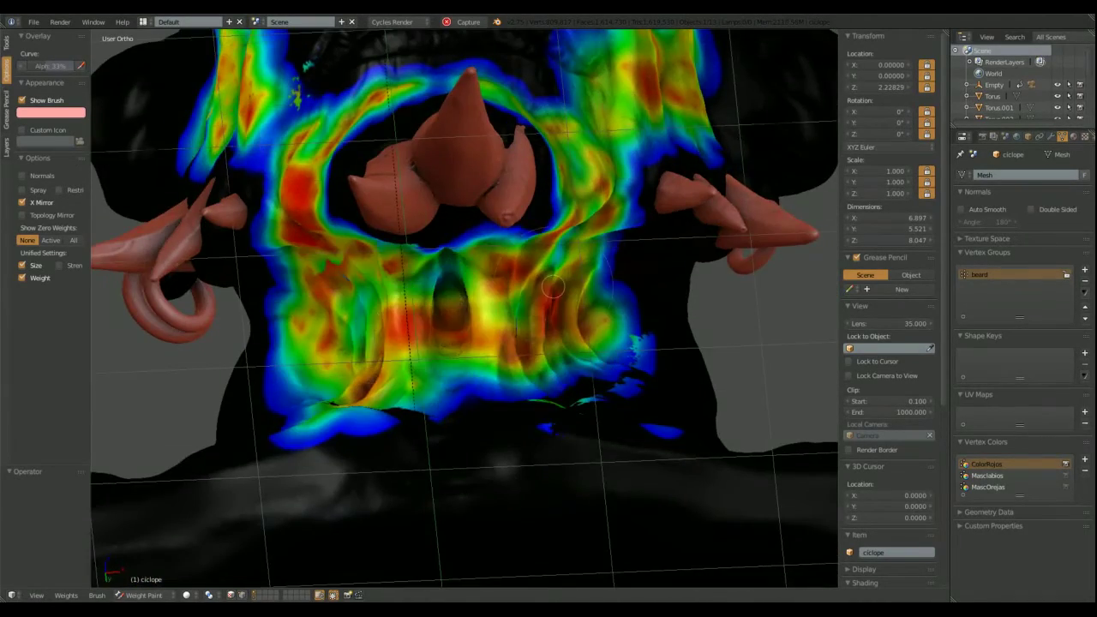
scroll(553, 287, "down", 3)
middle_click_drag(553, 287, 554, 172)
scroll(553, 171, "up", 3)
left_click(328, 241)
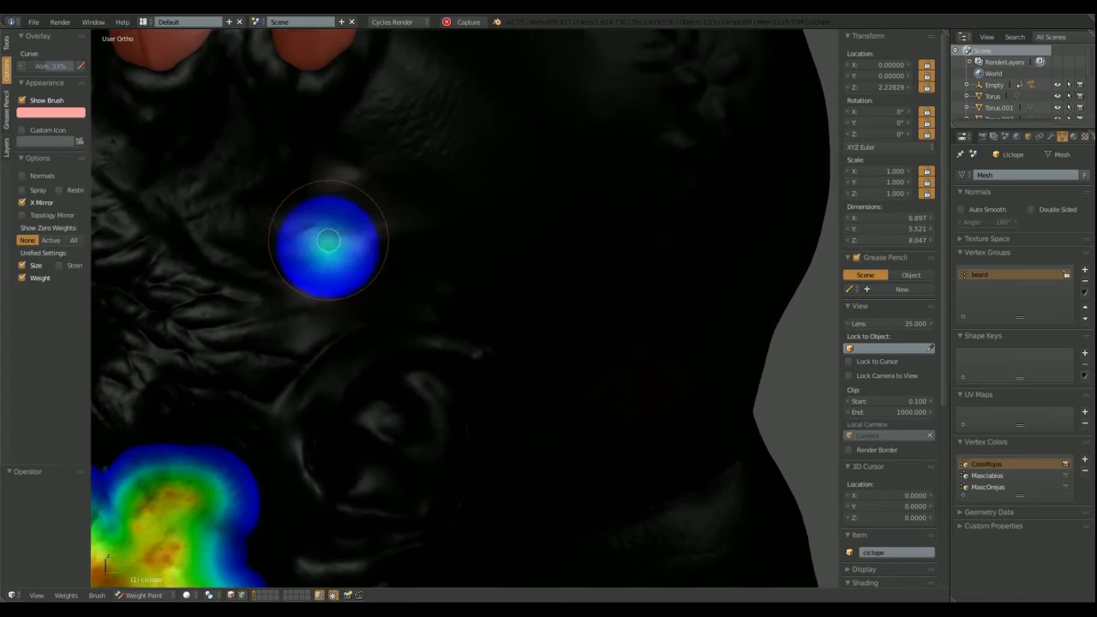
scroll(328, 241, "down", 3)
mouse_move(328, 241)
middle_mouse_down()
mouse_move(643, 268)
mouse_move(573, 240)
mouse_move(608, 274)
mouse_move(356, 296)
middle_mouse_up()
scroll(623, 280, "up", 2)
Paint weight dabs along the upper cheek band
middle_click_drag(474, 305, 440, 178)
scroll(463, 257, "up", 2)
left_click_drag(441, 178, 452, 183)
scroll(465, 311, "up", 2)
scroll(484, 430, "down", 4)
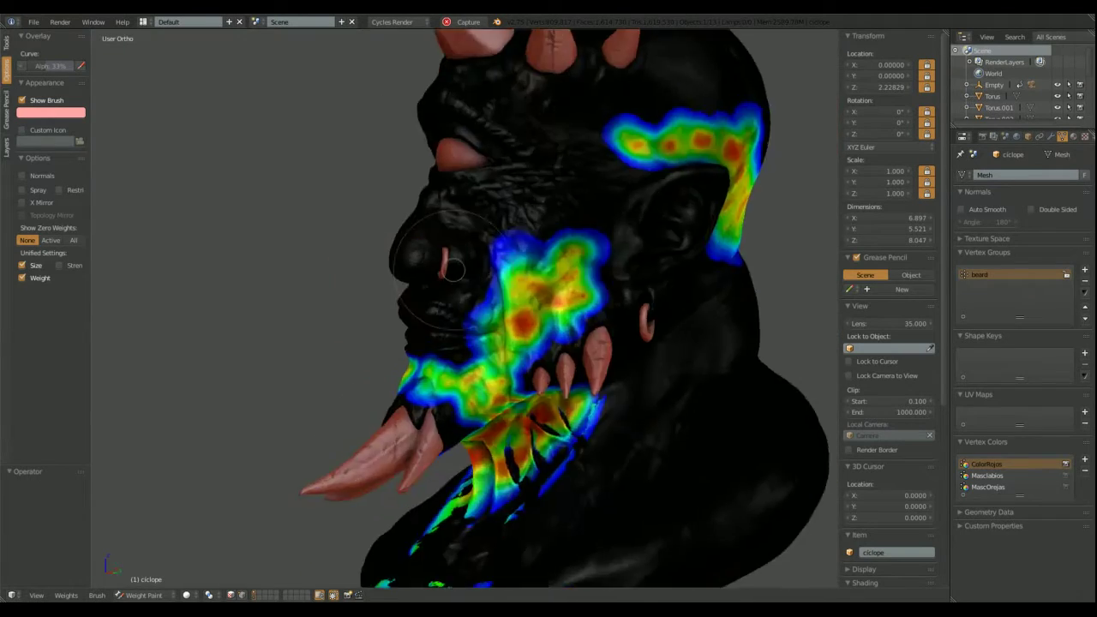
scroll(500, 107, "up", 4)
middle_click_drag(522, 164, 453, 251)
scroll(452, 251, "down", 4)
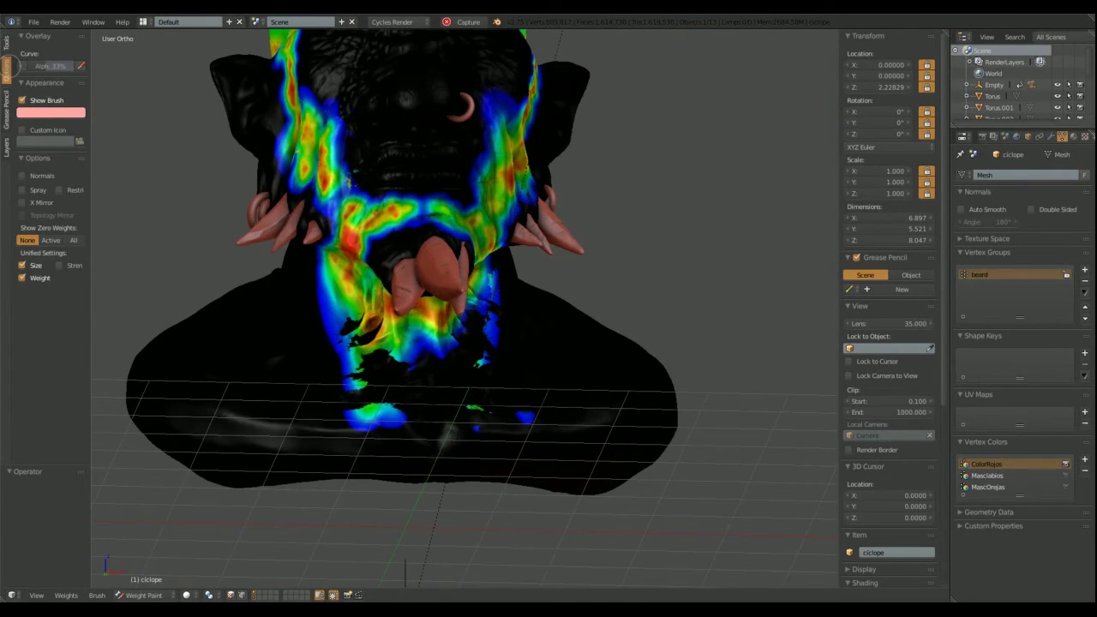
left_click(6, 43)
mouse_move(308, 360)
middle_mouse_down()
mouse_move(410, 437)
mouse_move(453, 351)
mouse_move(588, 368)
middle_mouse_up()
scroll(354, 372, "up", 3)
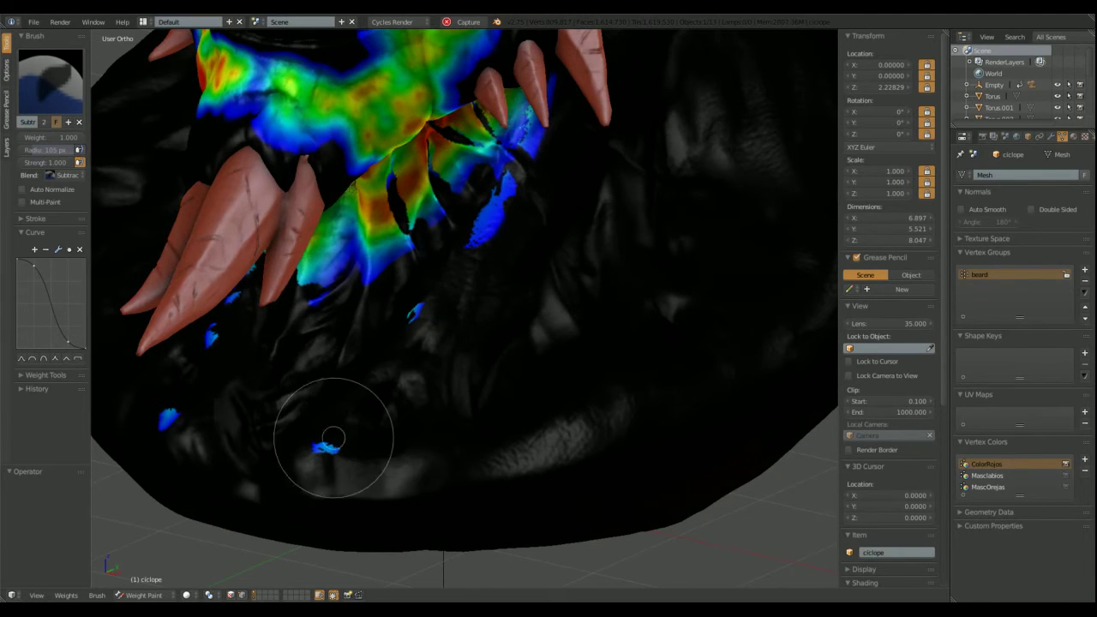
Switch to the F Mix brush and inspect the painted beard from several angles
mouse_move(333, 439)
middle_mouse_down()
mouse_move(443, 392)
mouse_move(399, 436)
middle_mouse_up()
scroll(583, 354, "up", 2)
mouse_move(583, 355)
middle_mouse_down()
mouse_move(522, 370)
mouse_move(445, 323)
middle_mouse_up()
left_click(51, 82)
left_click(270, 146)
mouse_move(270, 146)
middle_mouse_down()
mouse_move(489, 348)
mouse_move(383, 418)
middle_mouse_up()
middle_click_drag(460, 239, 504, 237)
mouse_move(421, 199)
middle_mouse_down()
mouse_move(477, 282)
mouse_move(331, 245)
mouse_move(318, 318)
mouse_move(257, 283)
middle_mouse_up()
Select the F Subtract brush and view the beard from front and side
left_click(52, 81)
left_click(360, 146)
mouse_move(360, 145)
middle_mouse_down()
mouse_move(380, 220)
mouse_move(392, 203)
middle_mouse_up()
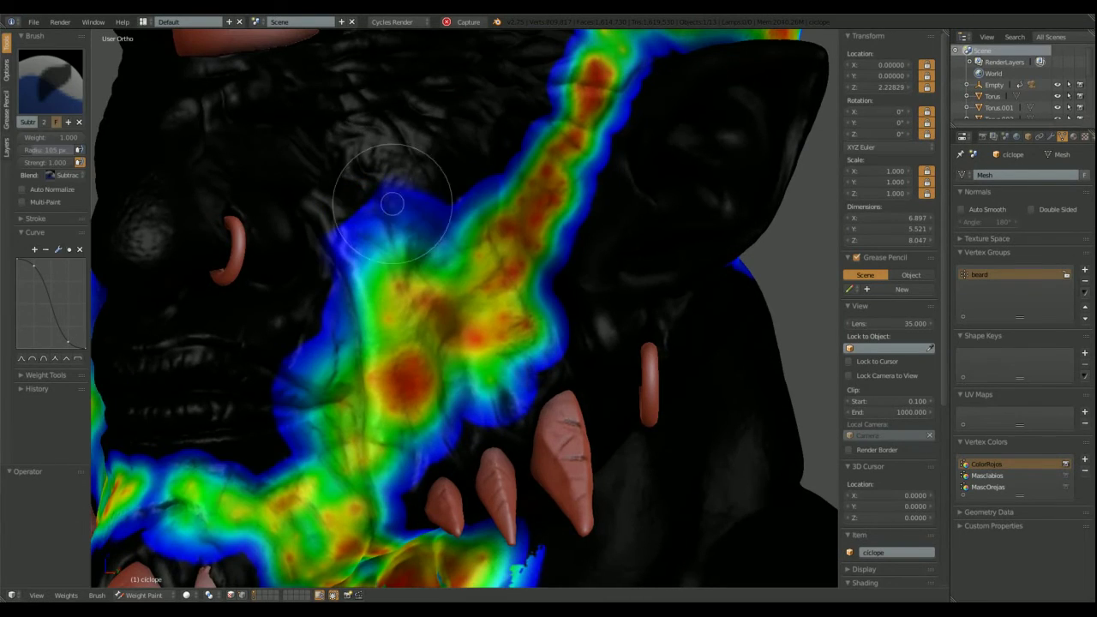
scroll(362, 179, "down", 3)
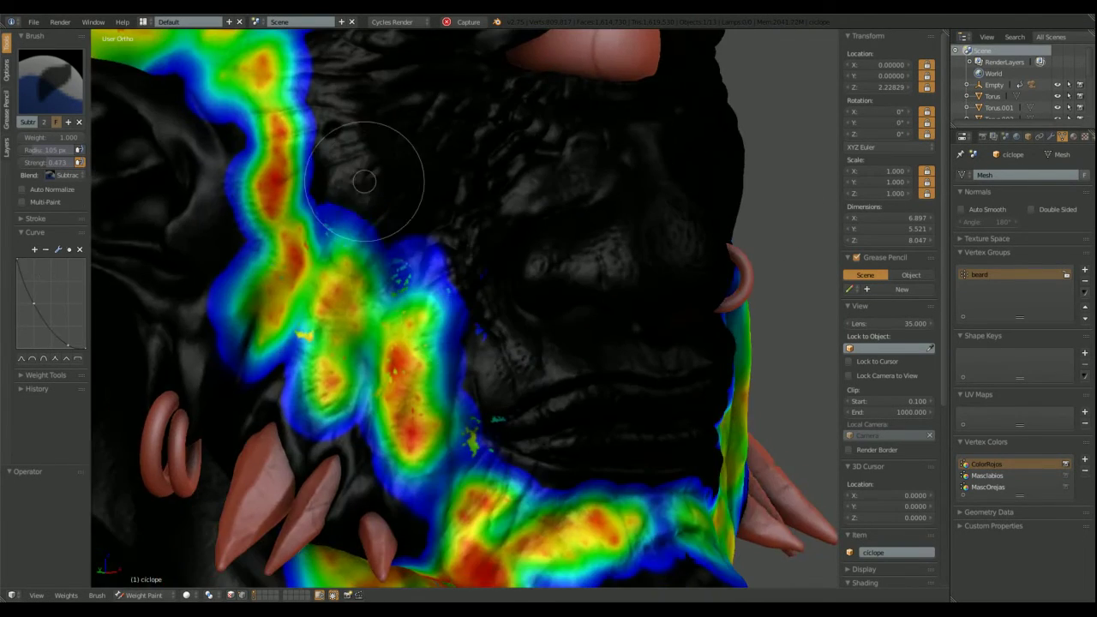
scroll(362, 179, "down", 2)
middle_click_drag(362, 179, 465, 257)
scroll(465, 257, "up", 5)
mouse_move(379, 106)
middle_mouse_down()
mouse_move(563, 257)
mouse_move(318, 184)
middle_mouse_up()
With F Mix, paint a patch on the side of the head and a stroke across the cheek
left_click(52, 82)
left_click(96, 147)
scroll(494, 149, "up", 4)
mouse_move(493, 149)
middle_mouse_down()
mouse_move(544, 171)
mouse_move(588, 215)
mouse_move(514, 183)
mouse_move(587, 230)
mouse_move(286, 220)
mouse_move(510, 257)
mouse_move(514, 231)
mouse_move(502, 225)
mouse_move(592, 292)
mouse_move(560, 231)
mouse_move(514, 274)
middle_mouse_up()
left_click(286, 220)
scroll(560, 231, "up", 3)
mouse_move(318, 377)
left_mouse_down()
mouse_move(477, 289)
mouse_move(526, 294)
left_mouse_up()
mouse_move(526, 294)
middle_mouse_down()
mouse_move(569, 280)
mouse_move(342, 227)
middle_mouse_up()
left_click_drag(343, 227, 506, 288)
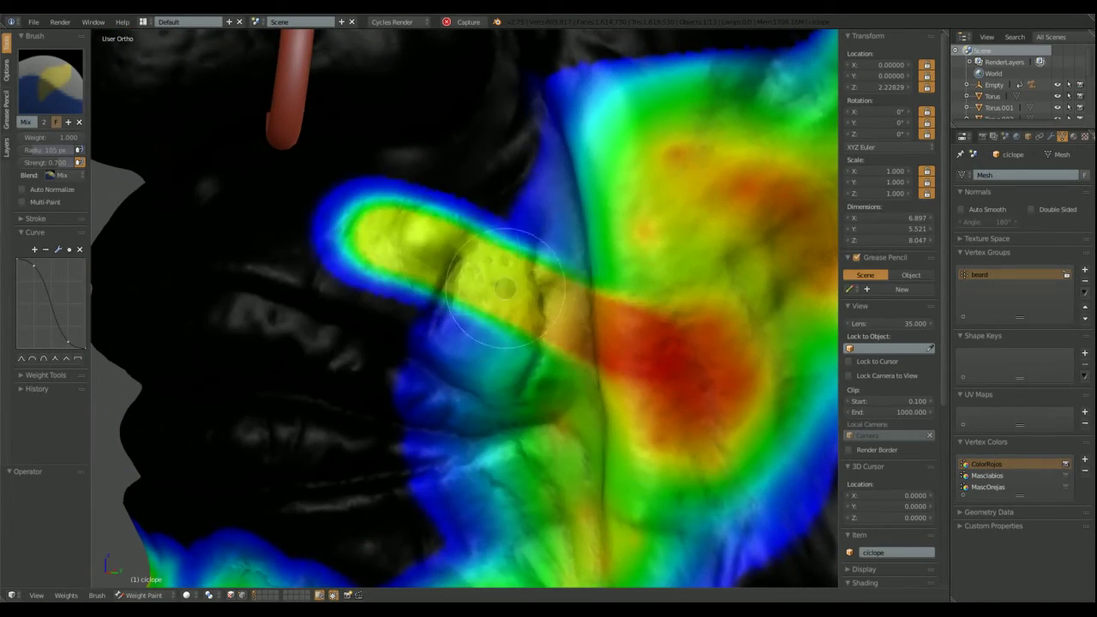
Erase weight below the cheek stroke with F Subtract and expand the Weight Tools panel
left_click(52, 77)
left_click(269, 151)
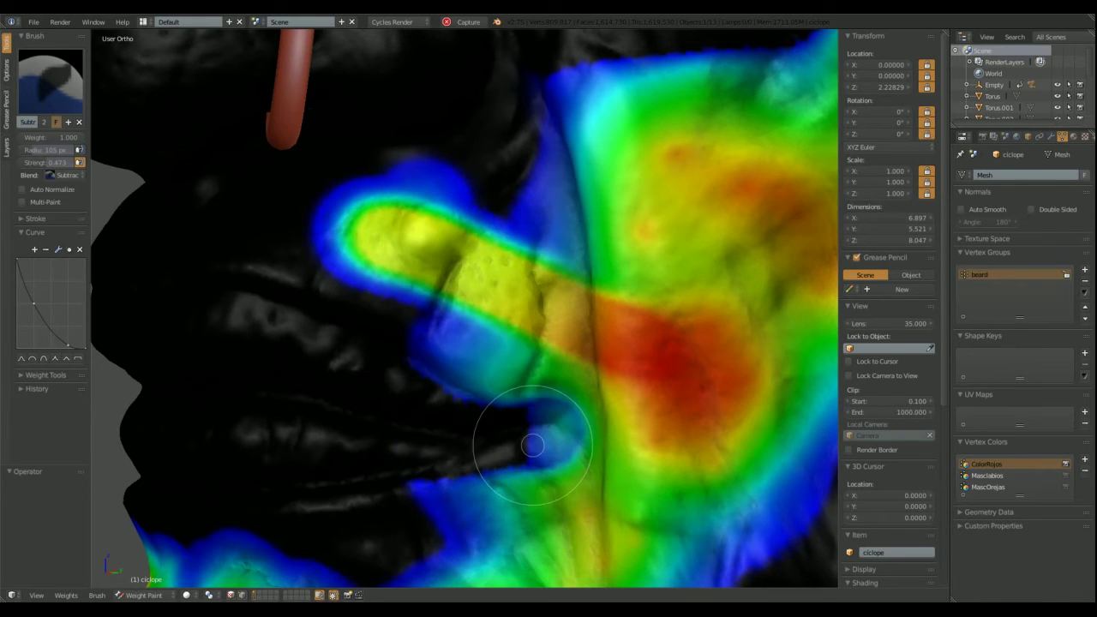
left_click_drag(412, 366, 309, 526)
middle_click_drag(308, 526, 625, 318)
scroll(634, 322, "down", 3)
middle_click_drag(548, 264, 257, 325)
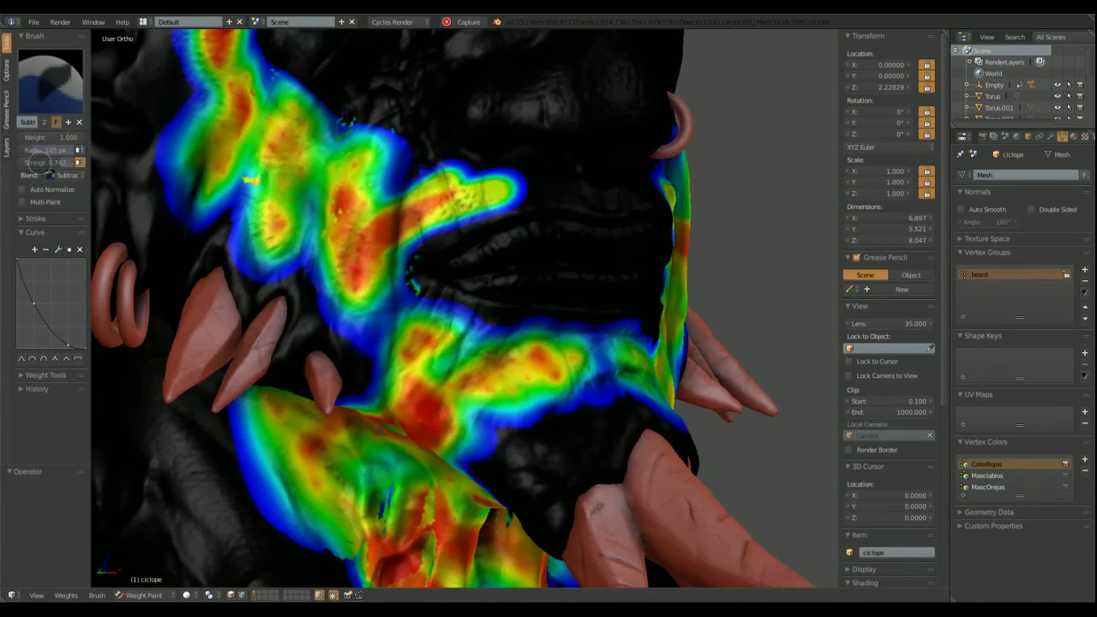
left_click(44, 375)
scroll(77, 420, "down", 5)
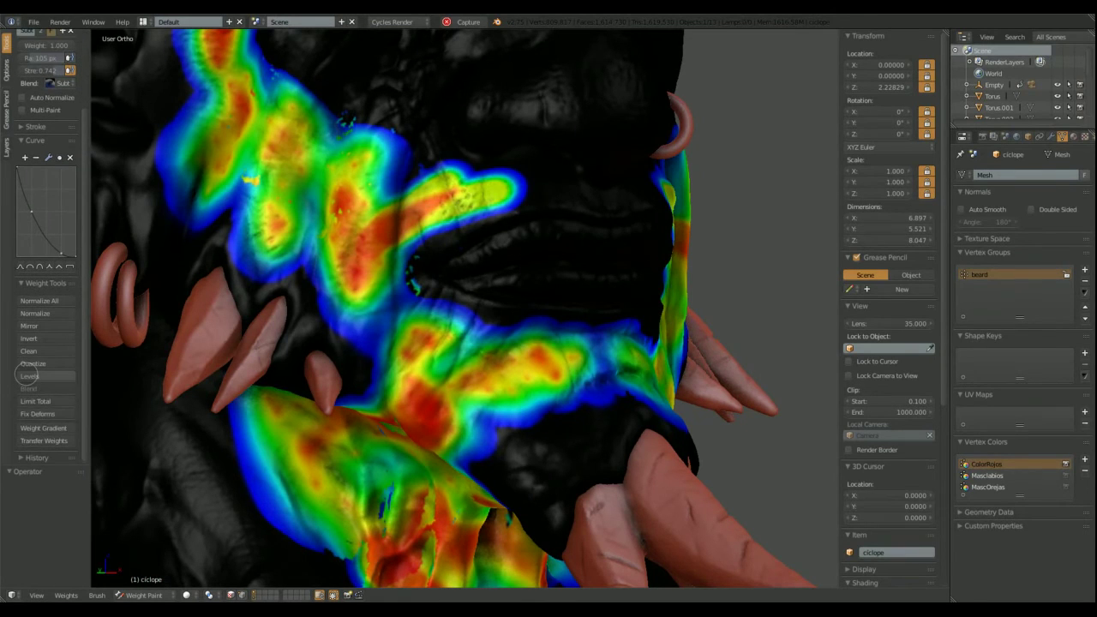
Apply Levels to the beard weights with a Gain of 2.0
left_click(29, 376)
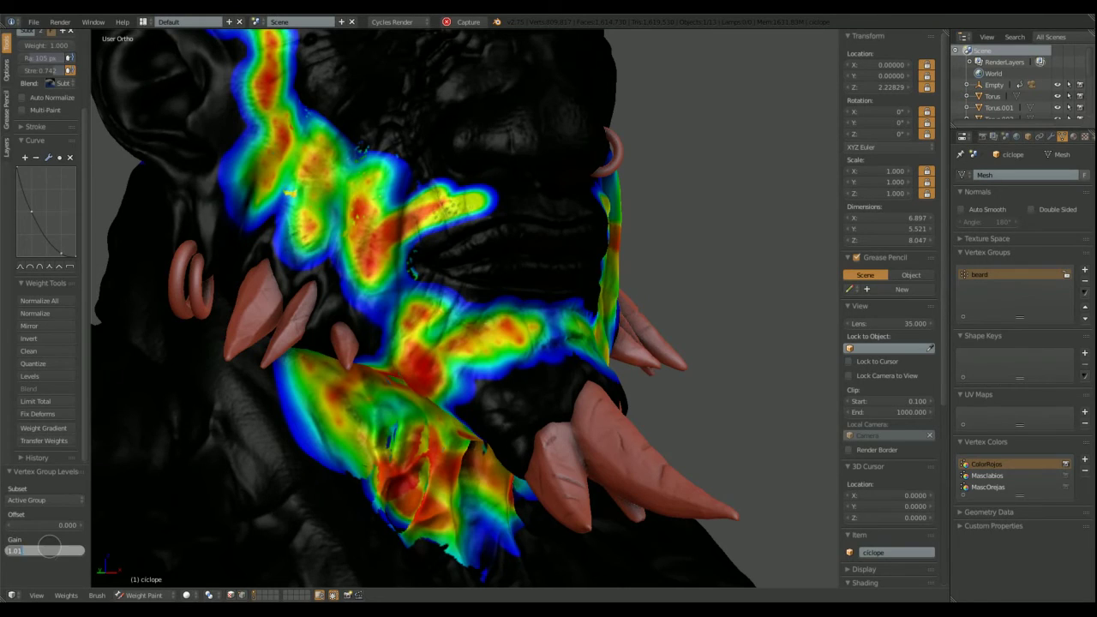
type("2")
key("Return")
mouse_move(385, 283)
middle_mouse_down()
mouse_move(502, 245)
mouse_move(463, 342)
mouse_move(403, 283)
middle_mouse_up()
scroll(47, 257, "up", 5)
Fill the green streak and weak chin specks using the F Add brush at strength 0.2
left_click(45, 81)
left_click(85, 162)
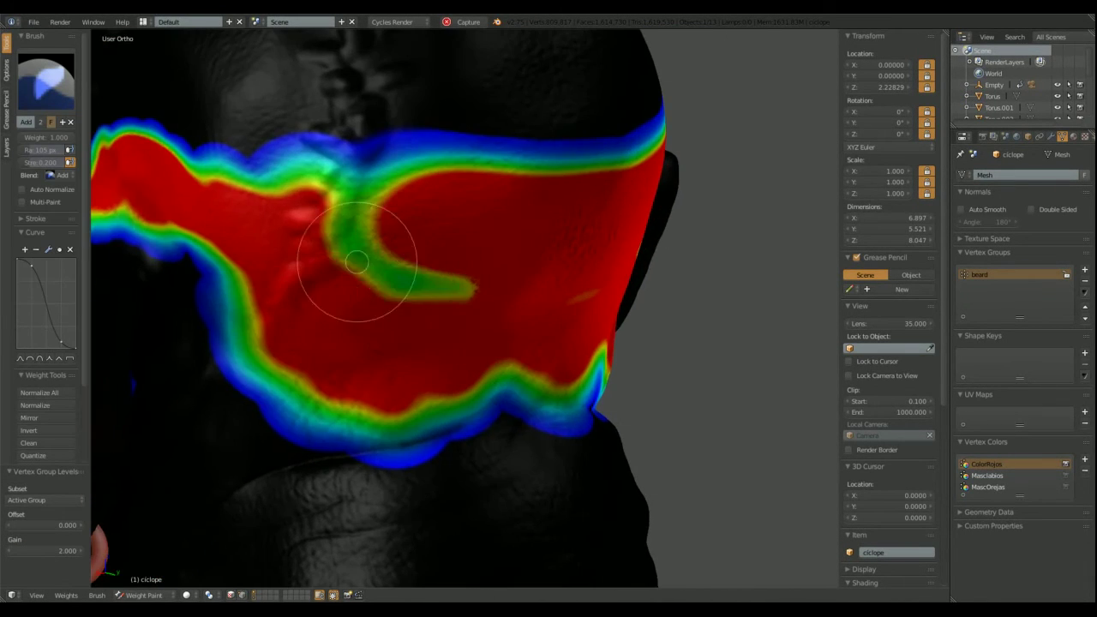
mouse_move(358, 262)
left_mouse_down()
mouse_move(360, 248)
mouse_move(562, 277)
left_mouse_up()
mouse_move(563, 277)
middle_mouse_down()
mouse_move(403, 248)
mouse_move(326, 212)
mouse_move(382, 237)
mouse_move(416, 289)
mouse_move(440, 220)
mouse_move(572, 355)
mouse_move(632, 318)
mouse_move(399, 252)
middle_mouse_up()
mouse_move(399, 252)
left_mouse_down()
mouse_move(580, 291)
mouse_move(416, 421)
left_mouse_up()
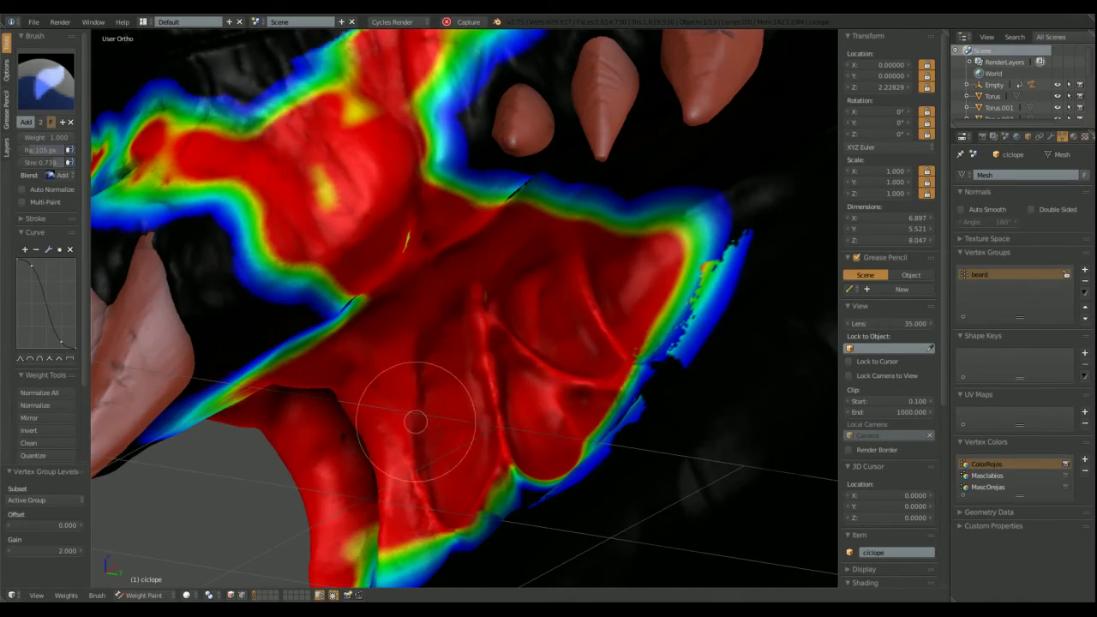
middle_click_drag(416, 421, 403, 306)
mouse_move(568, 245)
middle_mouse_down()
mouse_move(542, 338)
mouse_move(343, 471)
middle_mouse_up()
left_click(143, 594)
Back in Object Mode, add a hair particle system with density from the 'beard' group
left_click(146, 581)
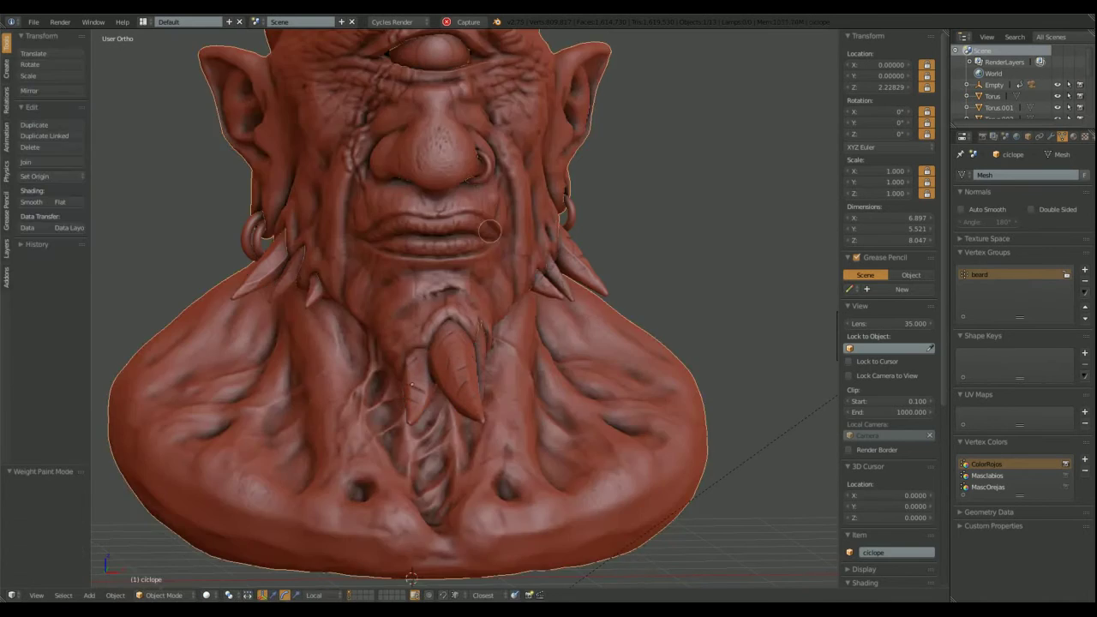
mouse_move(257, 342)
middle_mouse_down()
mouse_move(380, 49)
mouse_move(502, 20)
middle_mouse_up()
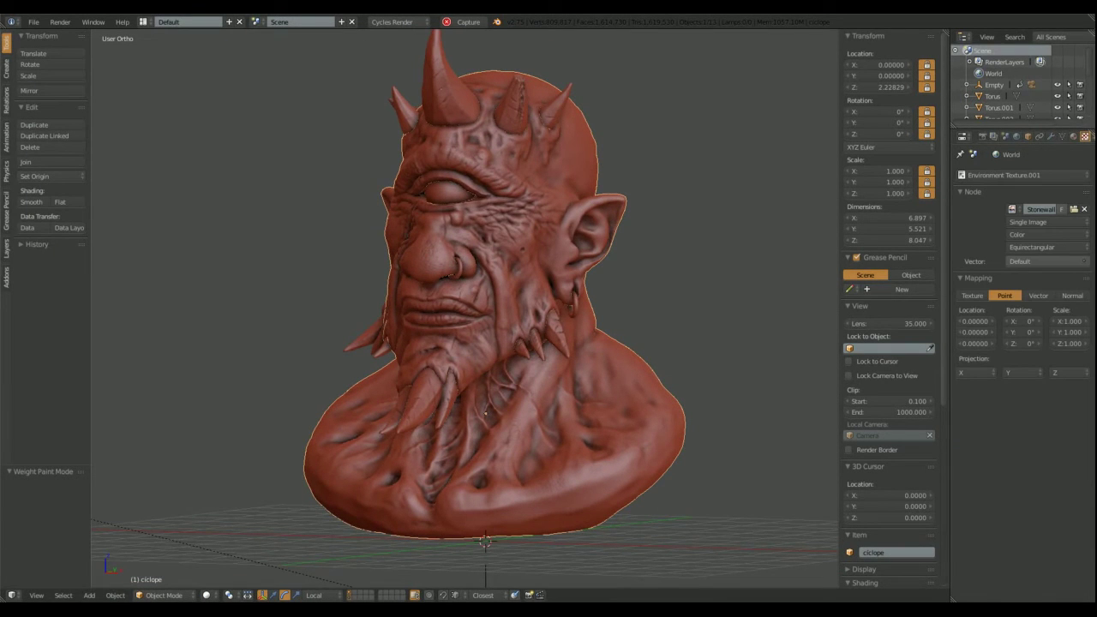
left_click(1073, 136)
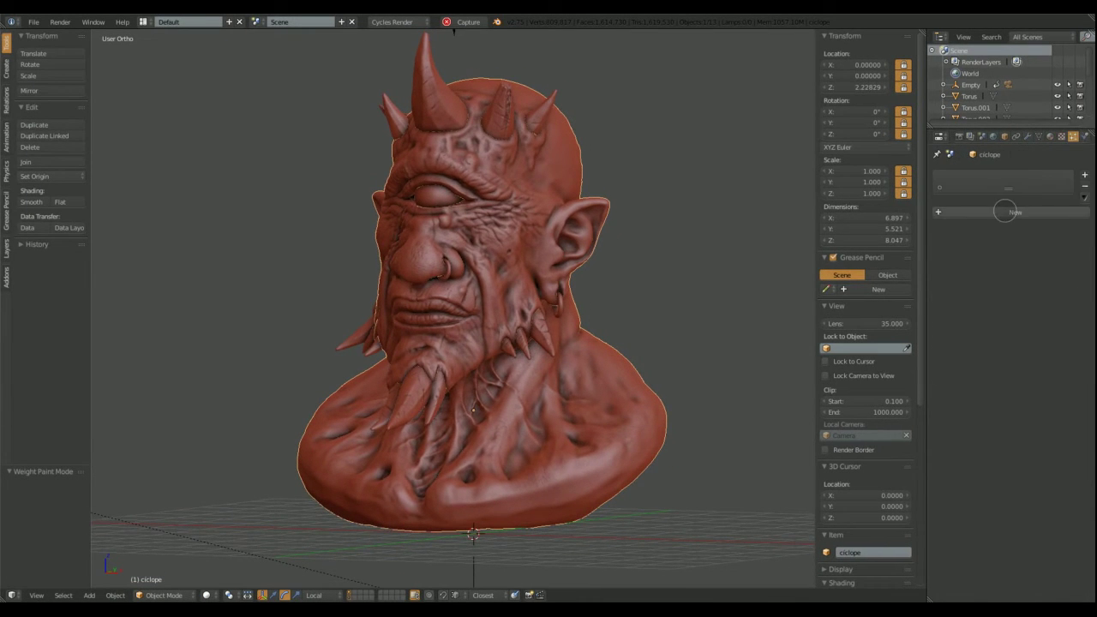
left_click(1074, 175)
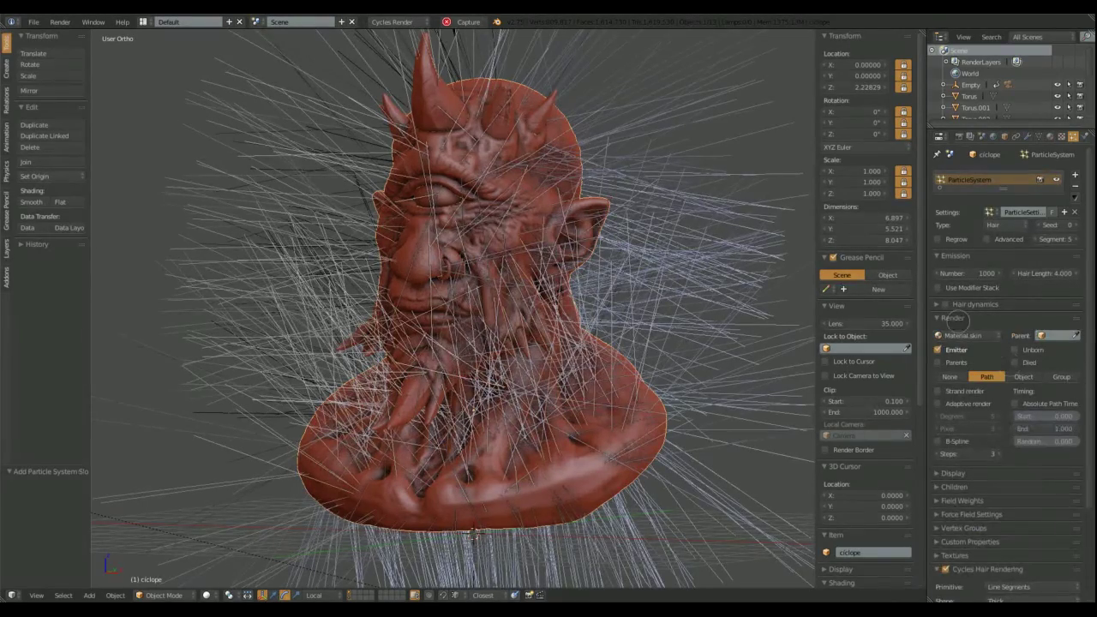
left_click(953, 318)
left_click(964, 387)
left_click(983, 403)
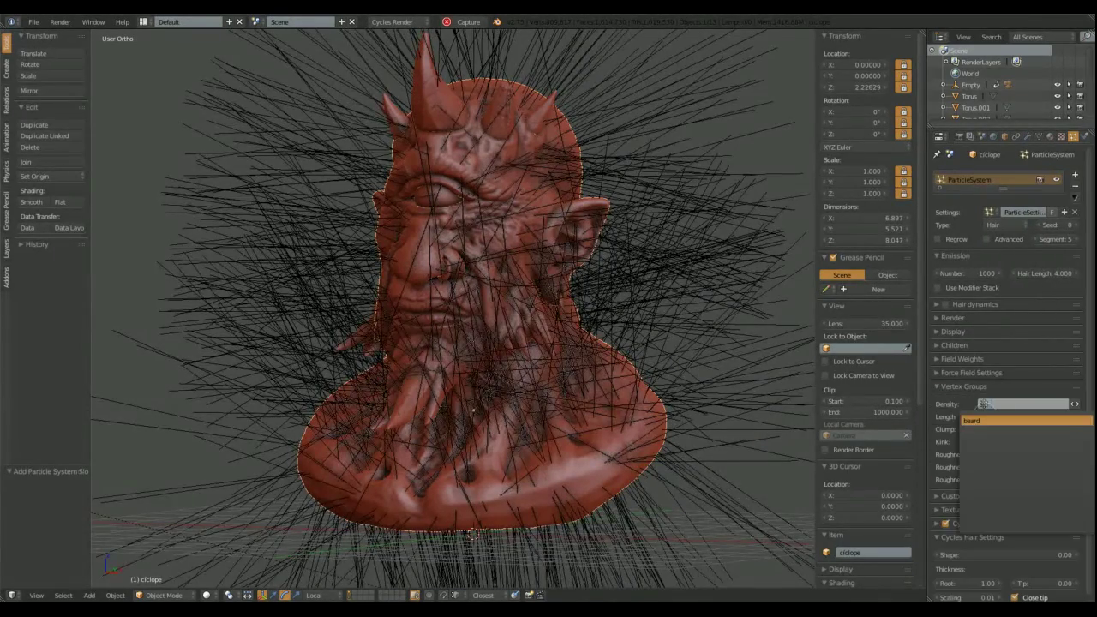
left_click(985, 420)
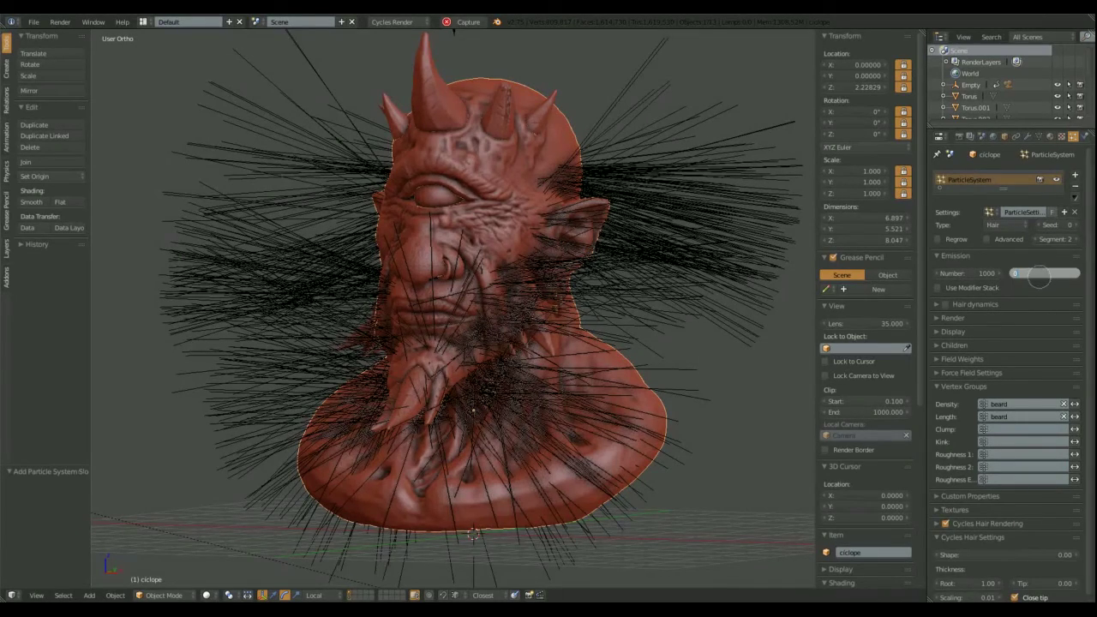
Set the hair length to 0.100 and the hair count to 500
left_click_drag(1039, 279, 1047, 273)
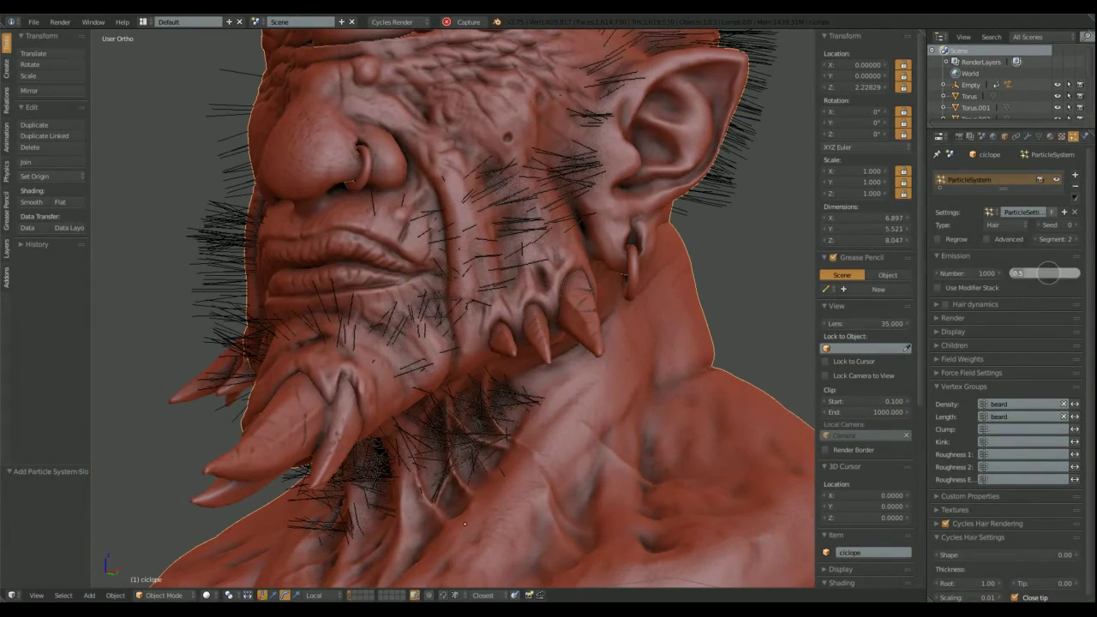
middle_click_drag(651, 282, 548, 283)
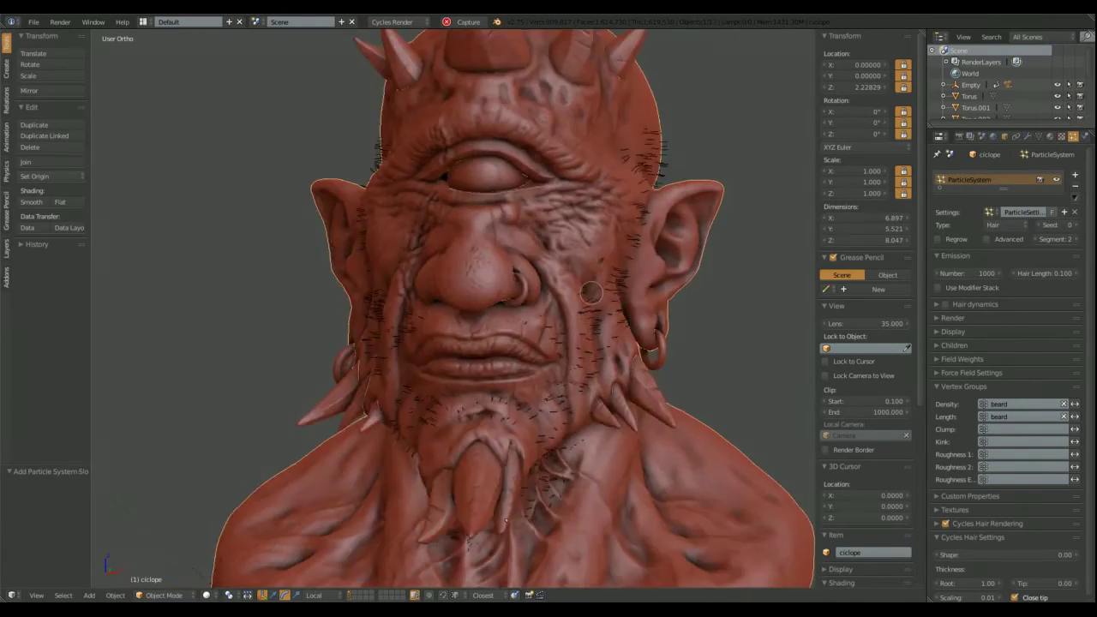
left_click(967, 273)
type("500")
key("Return")
middle_click_drag(686, 304, 791, 330)
left_click(952, 317)
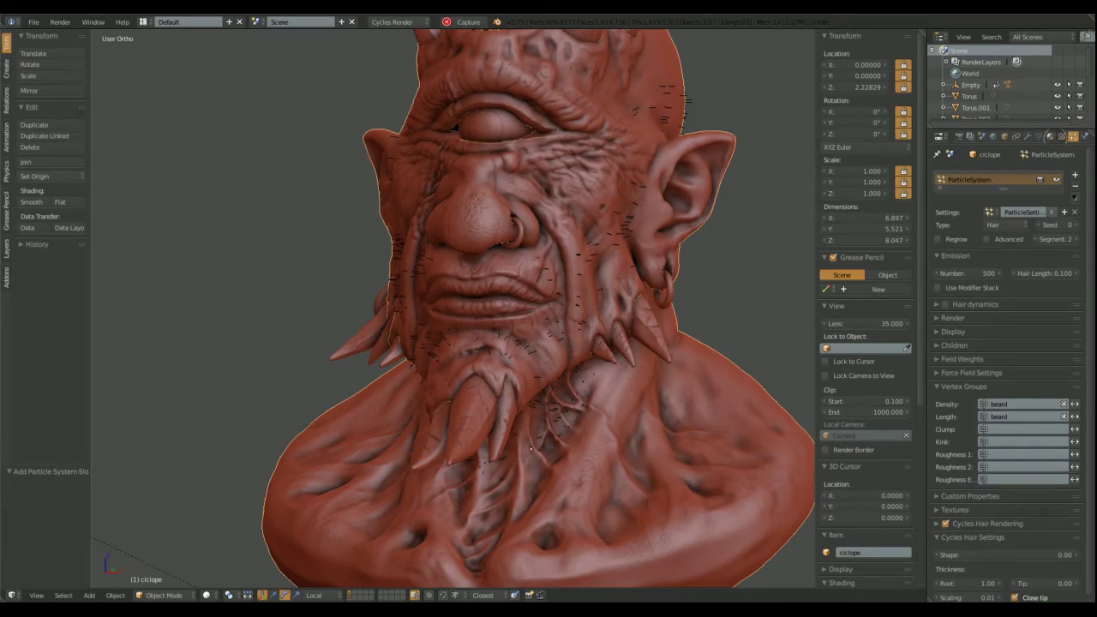
Add a second material slot with a new material
left_click(1049, 136)
left_click(1083, 175)
left_click(990, 238)
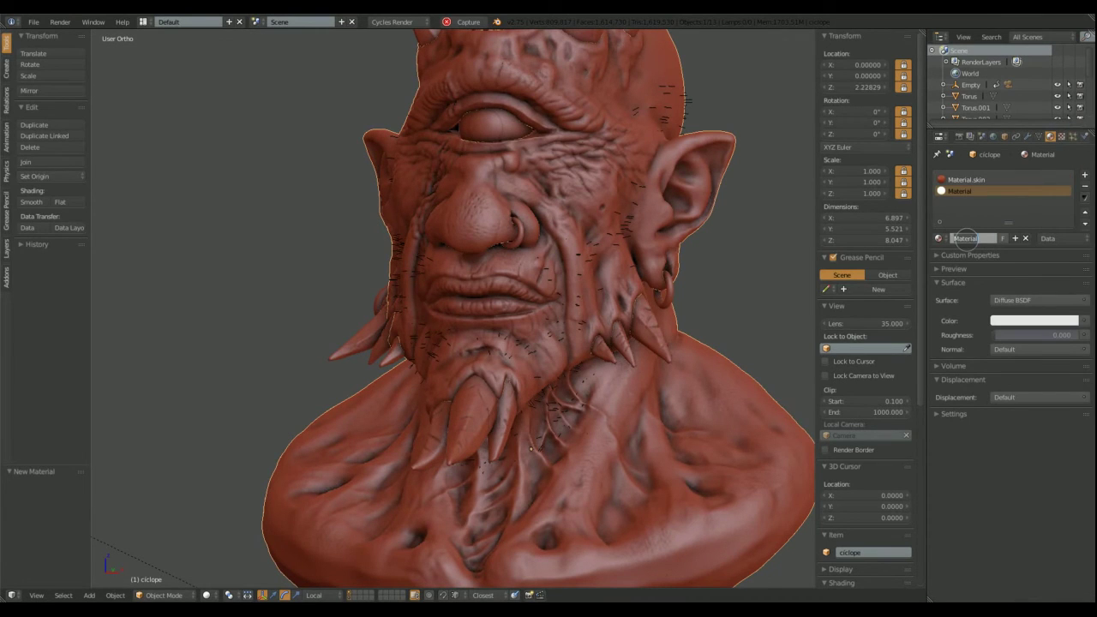
Make the new material a Hair BSDF with a near-black colour
left_click(1032, 300)
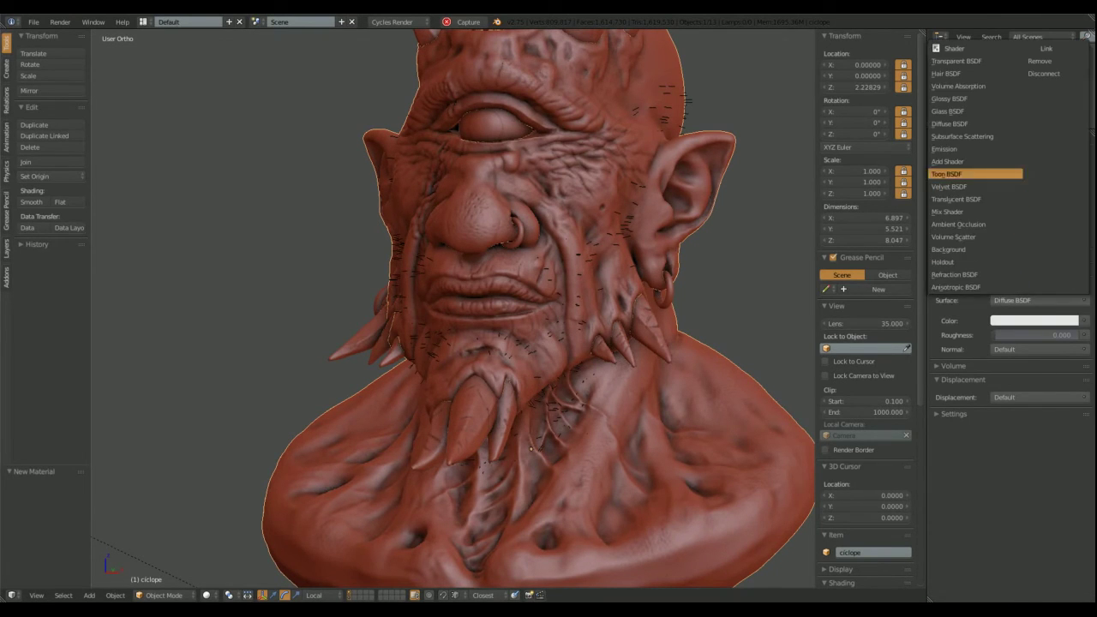
left_click(985, 72)
left_click(1034, 335)
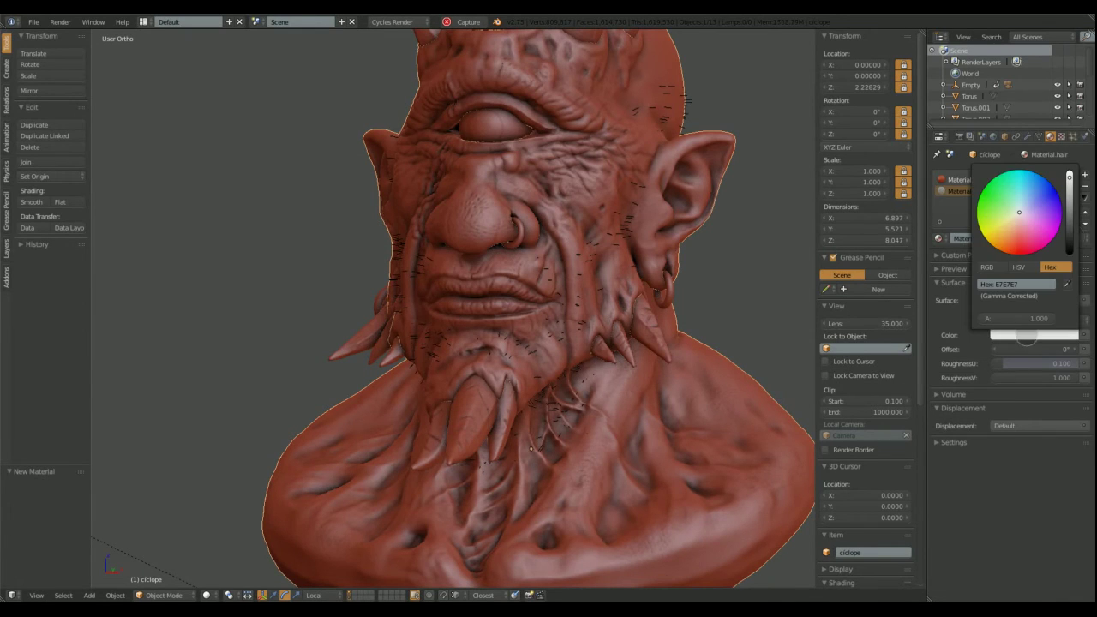
left_click_drag(1070, 175, 1069, 247)
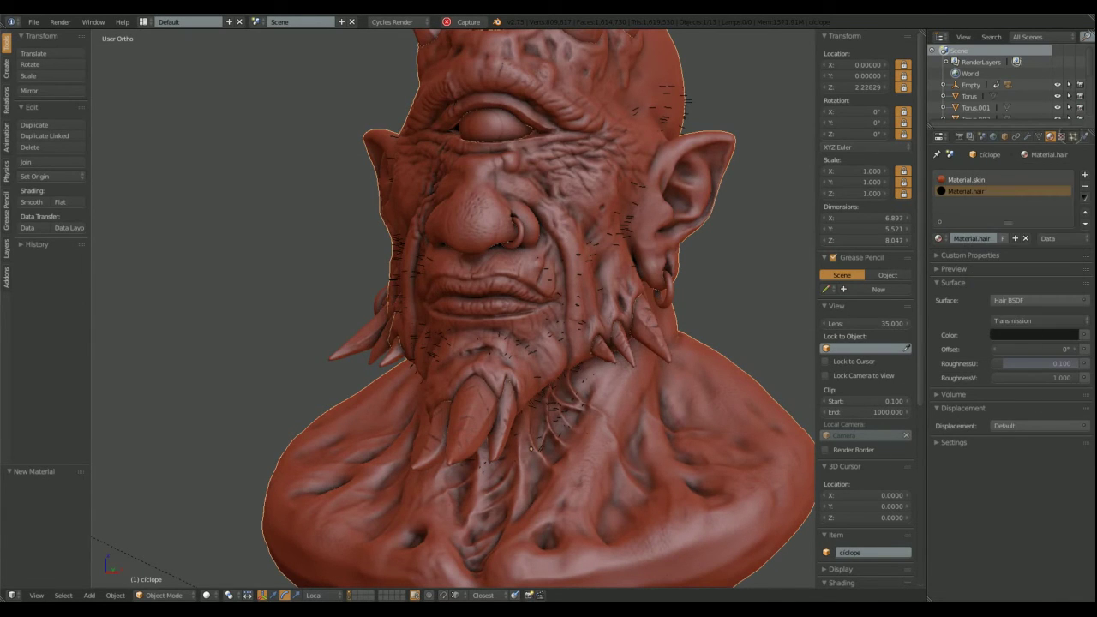
Turn on Interpolated children for the beard hair particles
left_click(1072, 136)
left_click(966, 386)
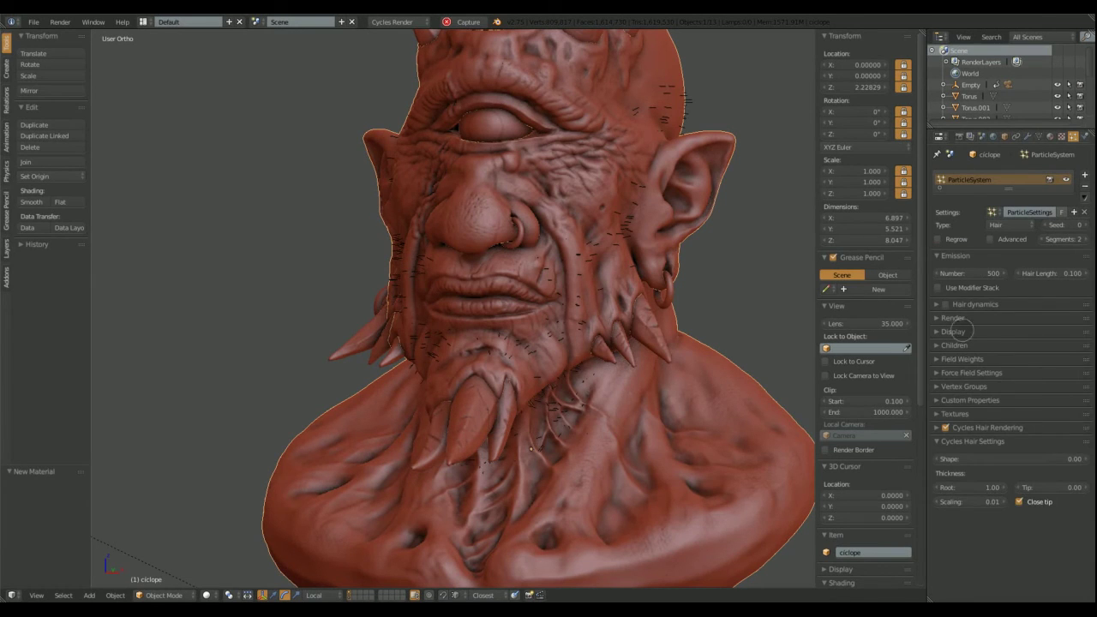
left_click(957, 318)
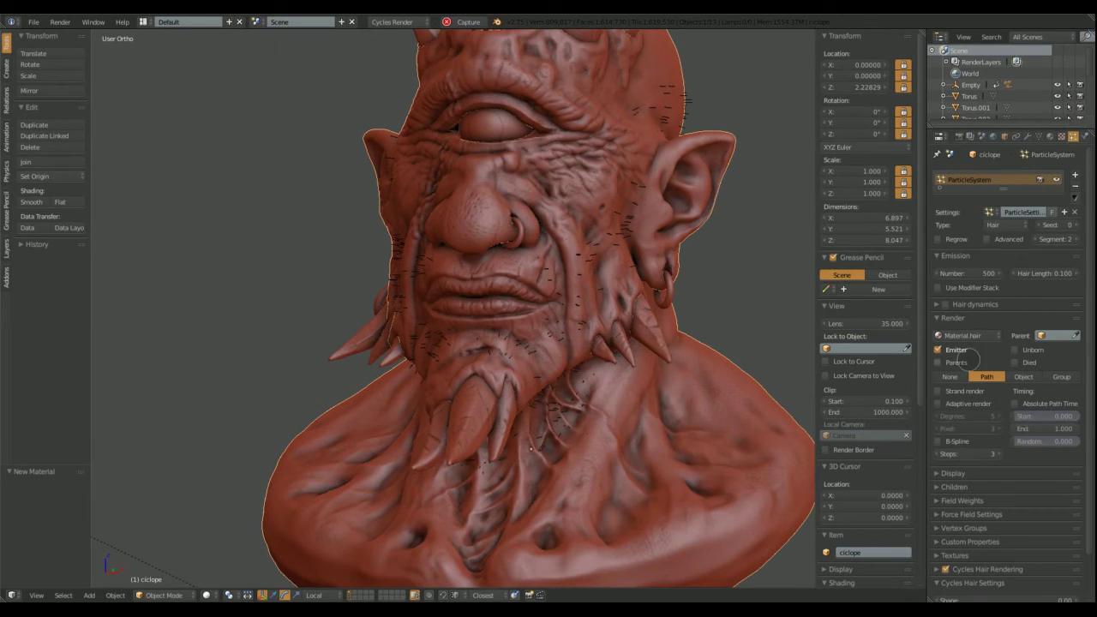
left_click(952, 317)
left_click(953, 345)
left_click(1056, 362)
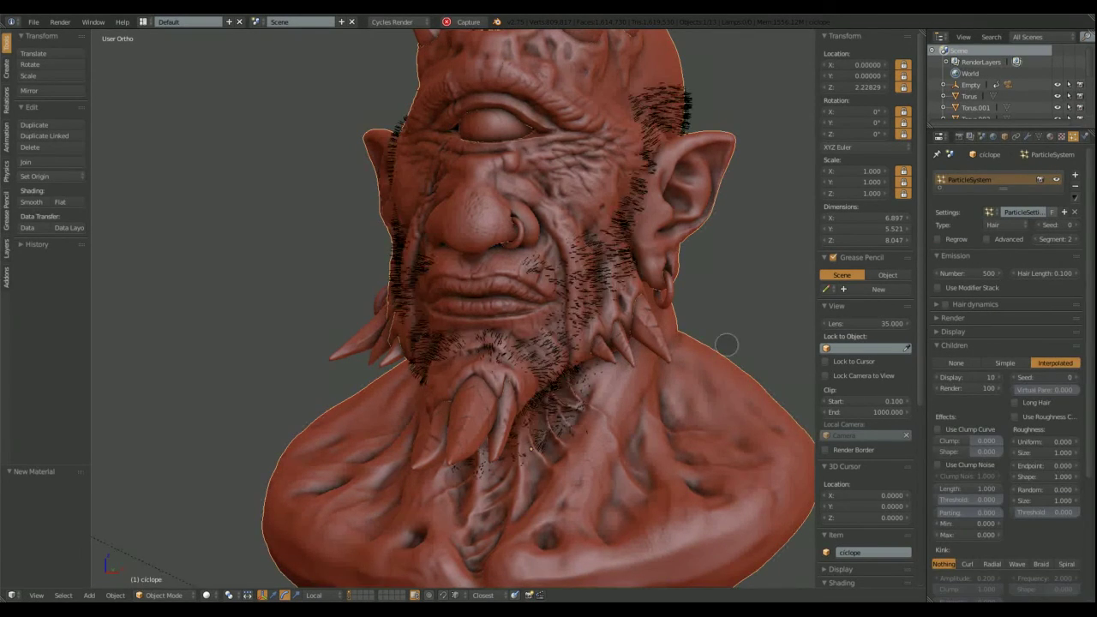
Try a uniform roughness of 0.5, then 0.1, on the beard's child hairs
middle_click_drag(726, 345, 981, 394)
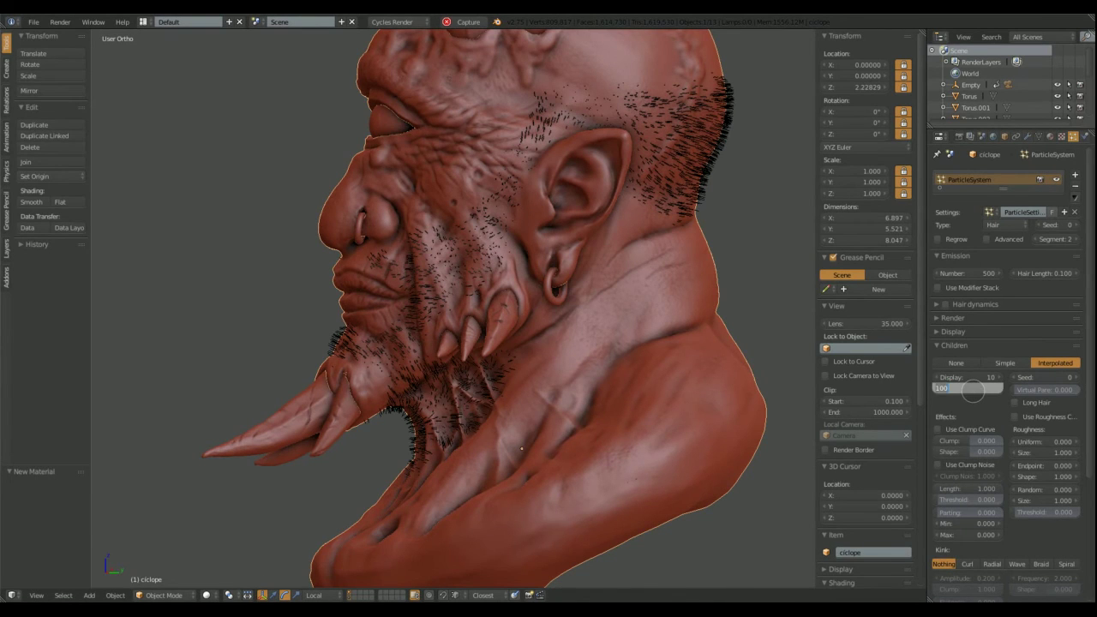
type("40")
middle_click_drag(887, 392, 979, 479)
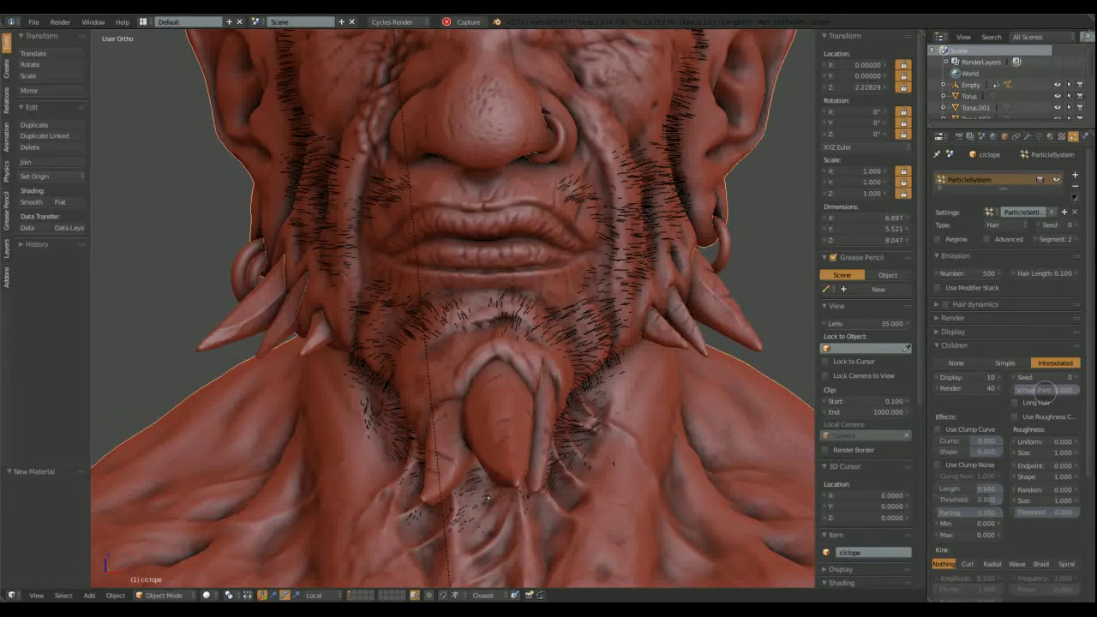
type("5")
key("Return")
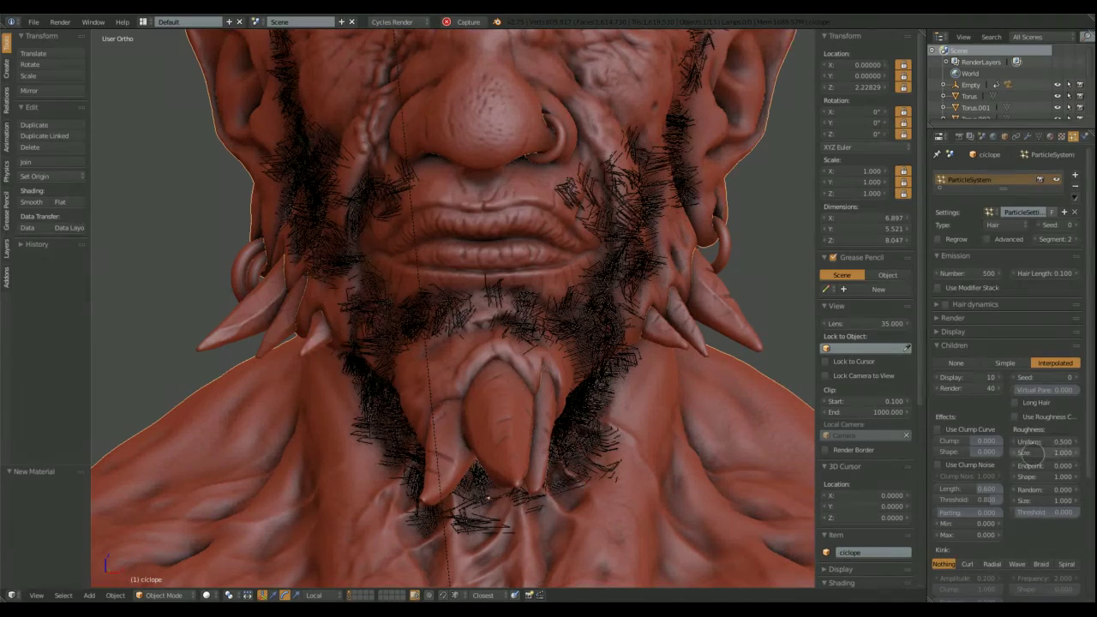
type("1")
key("Return")
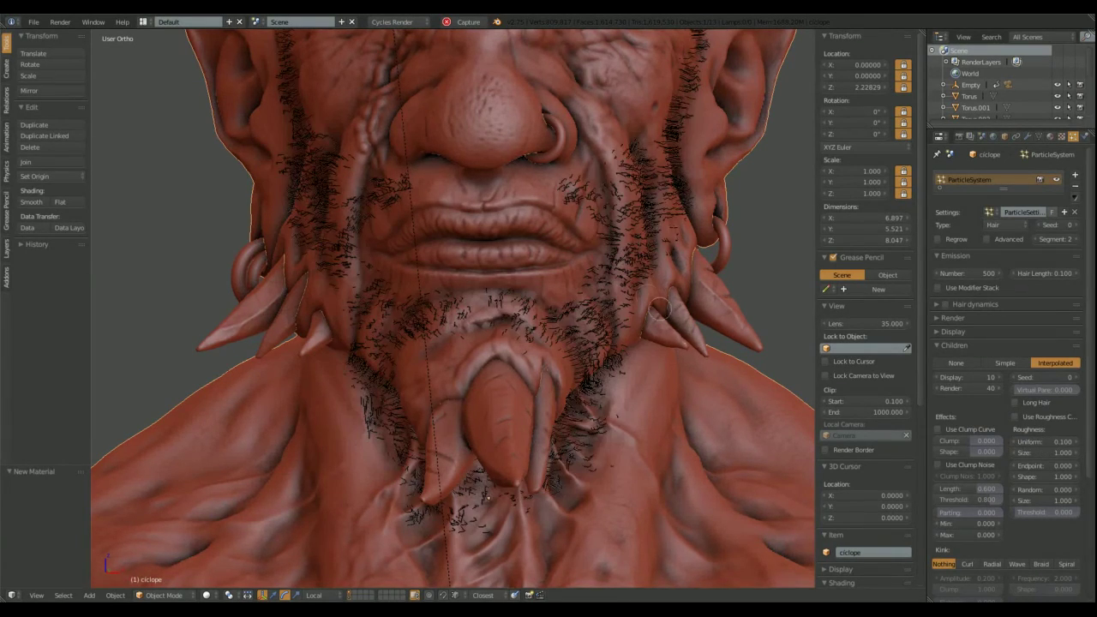
Settle on uniform roughness 0.025 with roughness size 0.5 and random 0.1
mouse_move(556, 300)
middle_mouse_down()
mouse_move(640, 298)
mouse_move(660, 343)
middle_mouse_up()
scroll(639, 299, "up", 3)
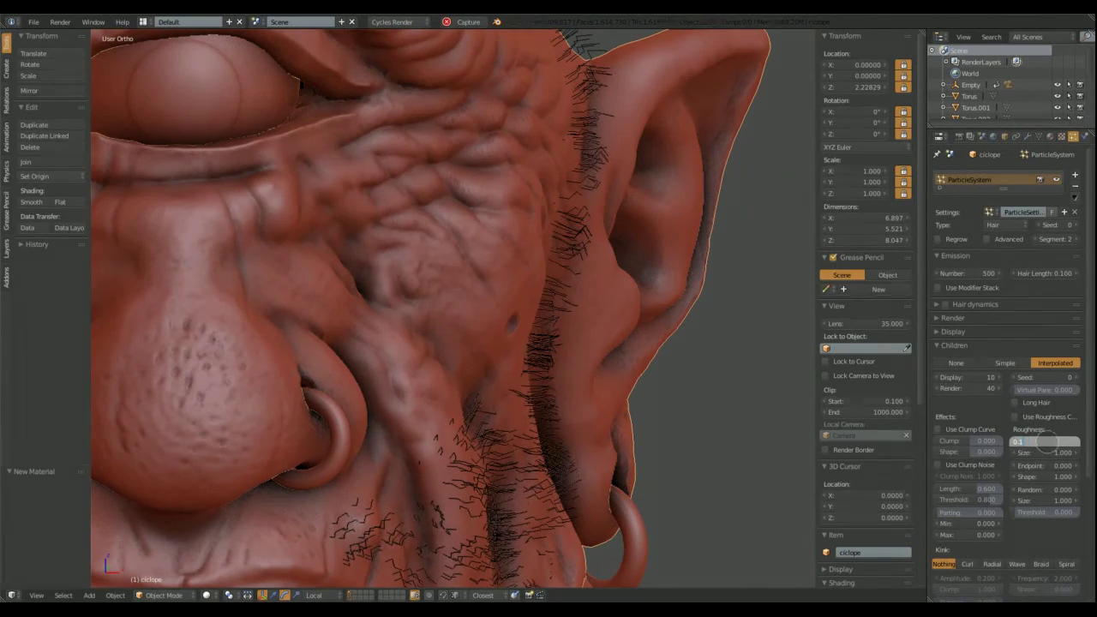
type("0.025")
key("Return")
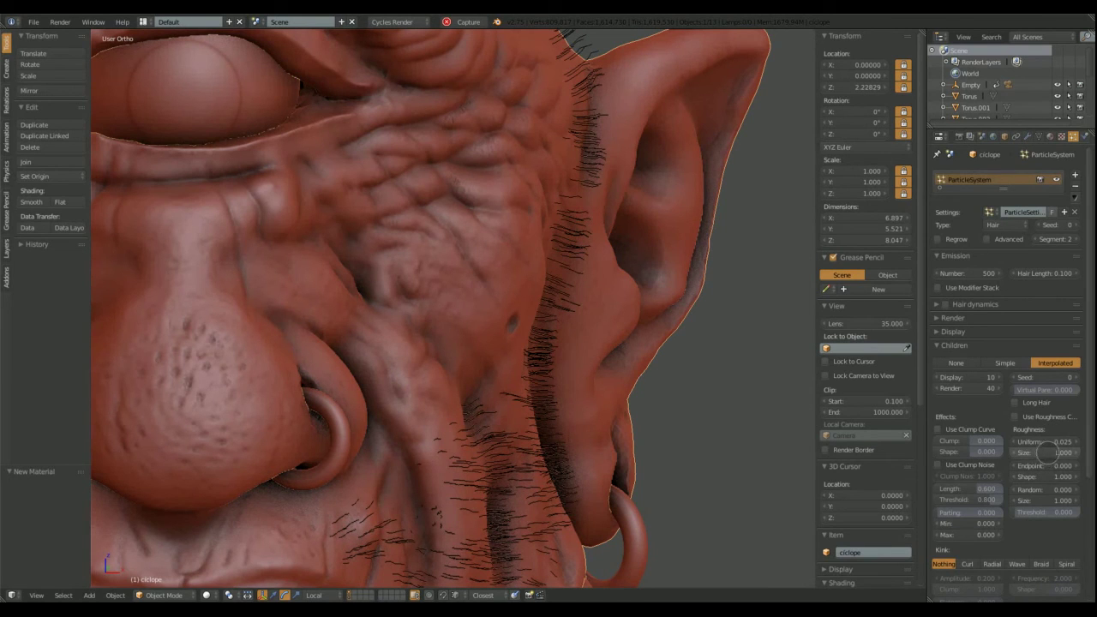
type(".5")
key("Return")
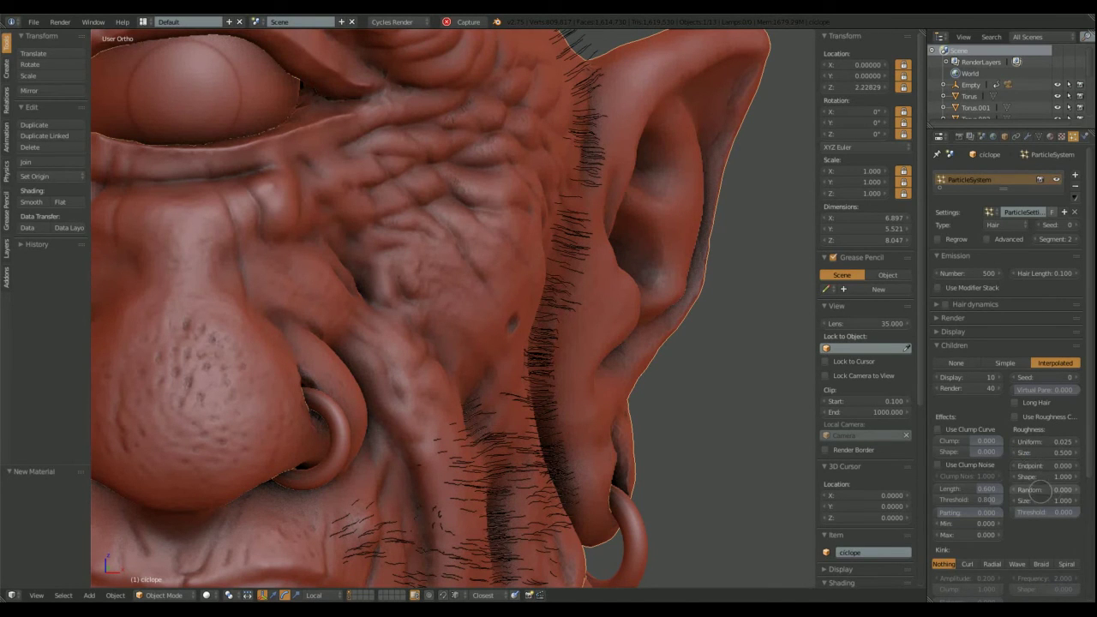
type("1")
key("Return")
scroll(461, 369, "down", 5)
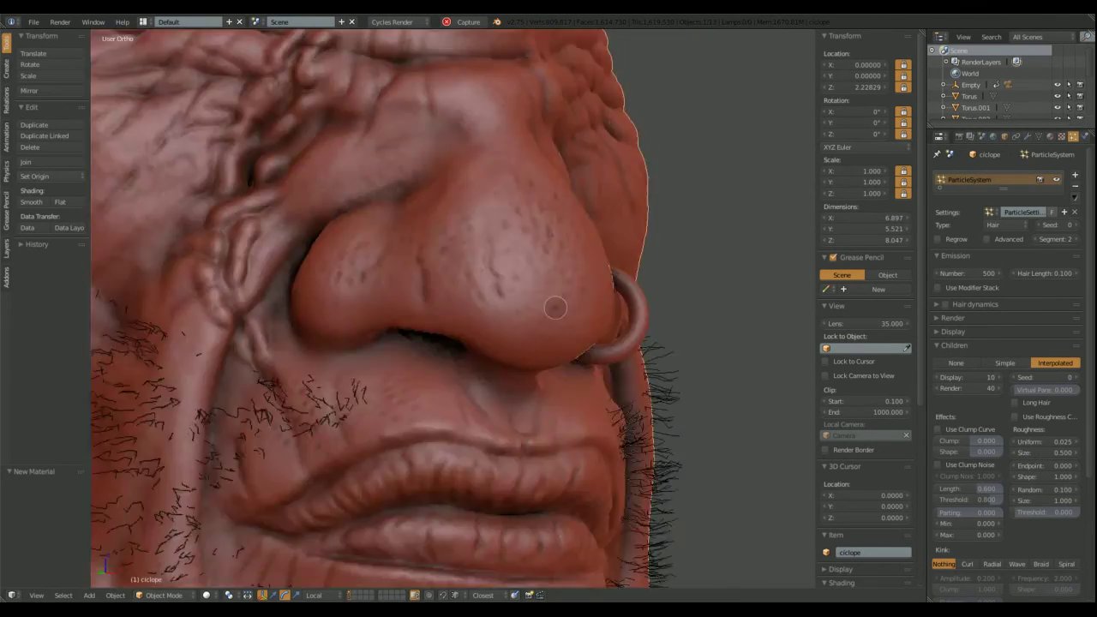
middle_click_drag(461, 368, 461, 369)
left_click(206, 594)
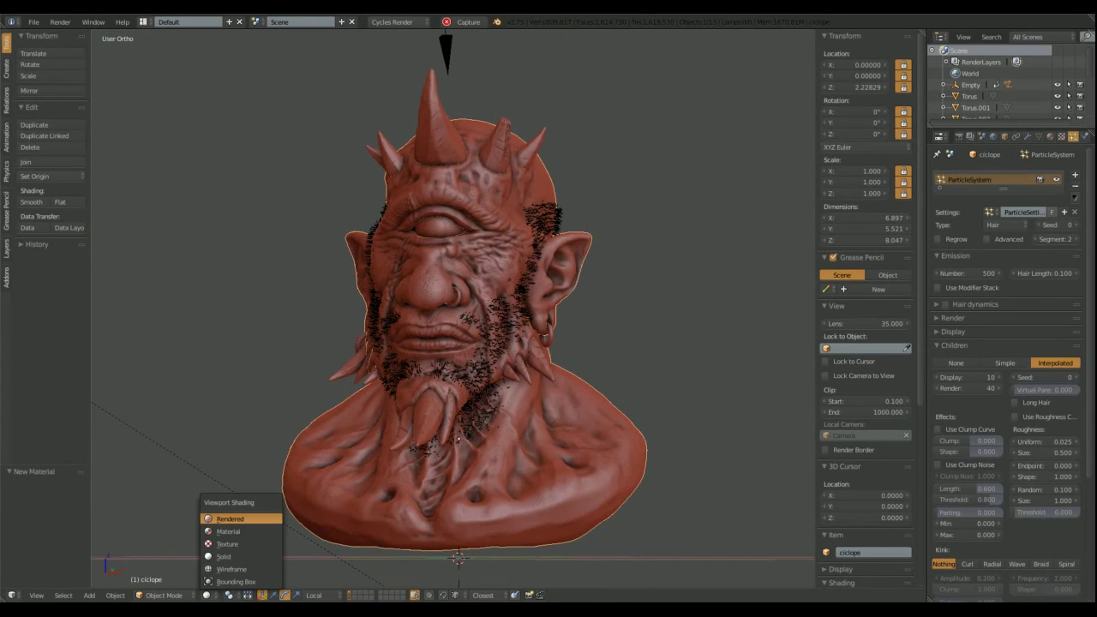
Switch viewport shading to Rendered to see the Cycles preview with green horns and dark beard
left_click(230, 519)
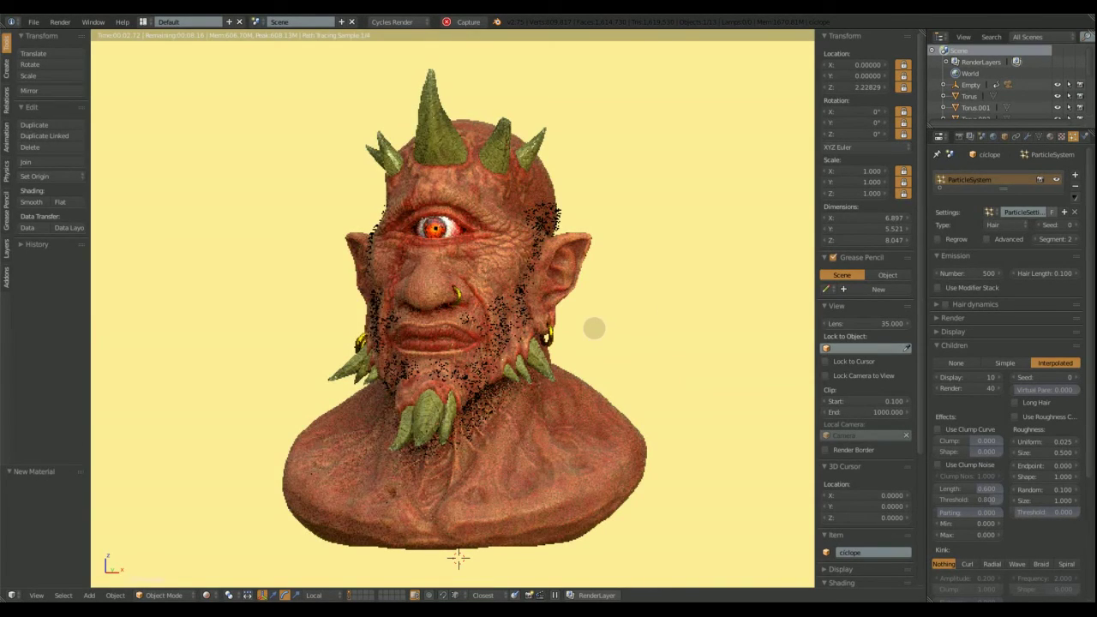